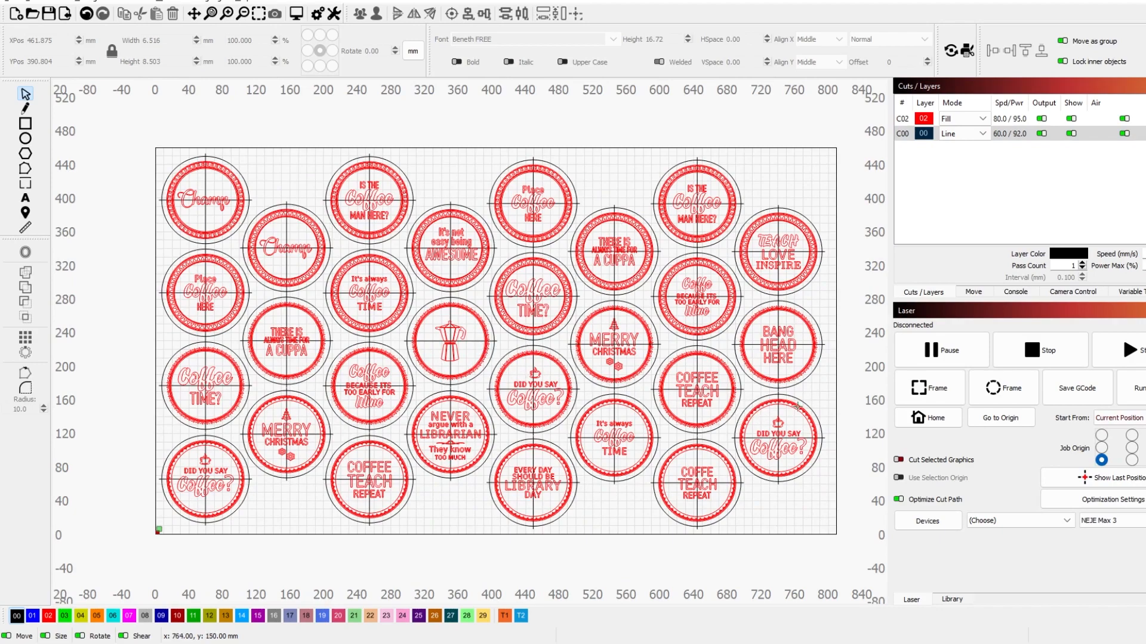
# View the red fill layer and the black line layer of the coaster layout separately by toggling each layer's visibility.
pyautogui.click(1071, 118)
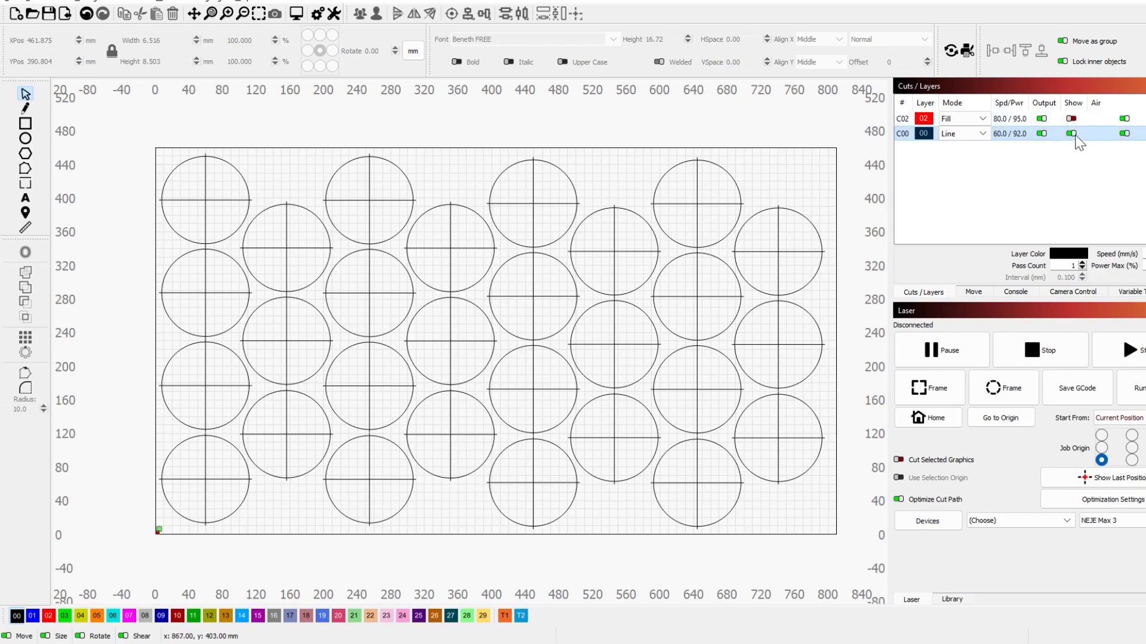
pyautogui.click(1071, 118)
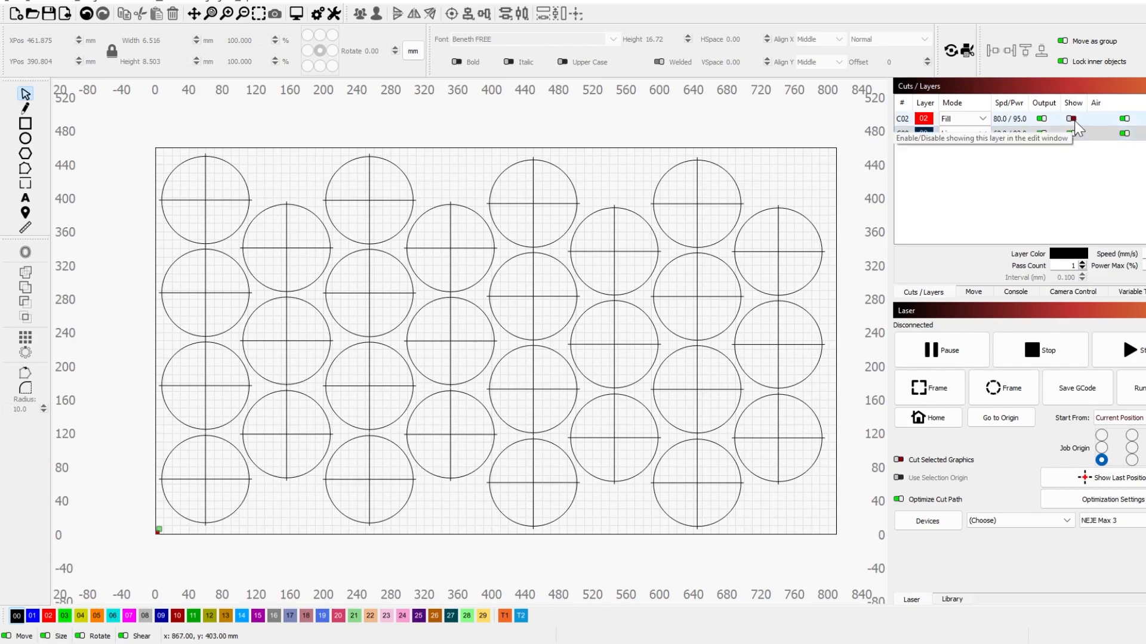
pyautogui.click(1071, 134)
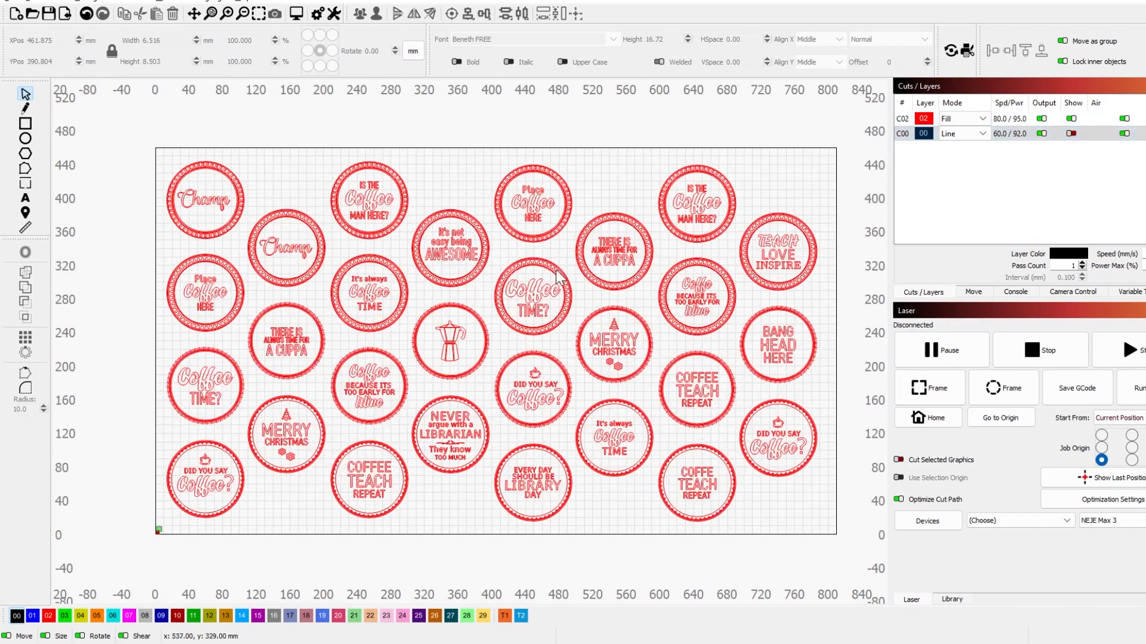
pyautogui.scroll(2, 411, 322)
pyautogui.scroll(2, 411, 322)
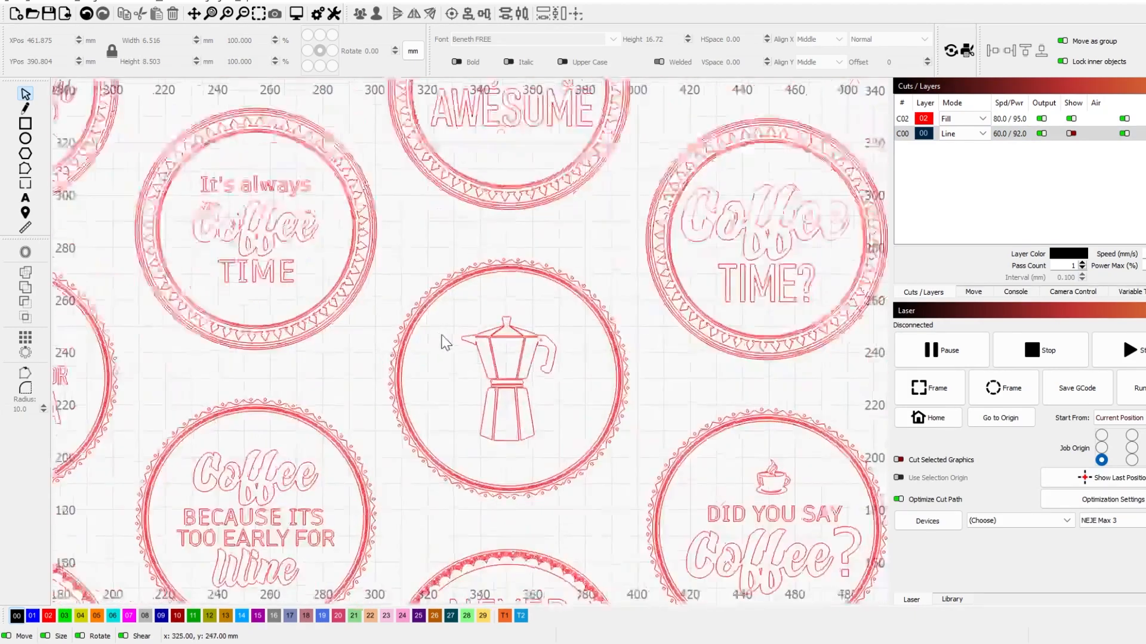
pyautogui.moveTo(411, 322); pyautogui.dragTo(491, 369)
pyautogui.click(1071, 133)
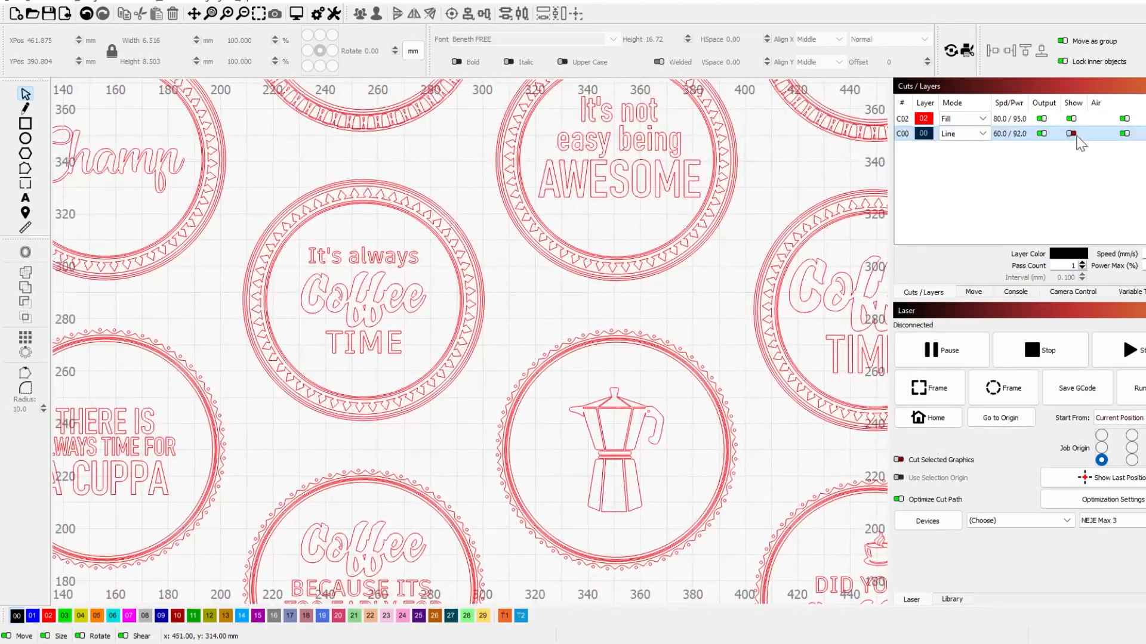
# Examine the coaster designs inside their crosshair circles across the layout, and view the whole bed.
pyautogui.moveTo(612, 309); pyautogui.dragTo(306, 212)
pyautogui.moveTo(631, 344); pyautogui.dragTo(418, 236)
pyautogui.moveTo(671, 369); pyautogui.dragTo(417, 503)
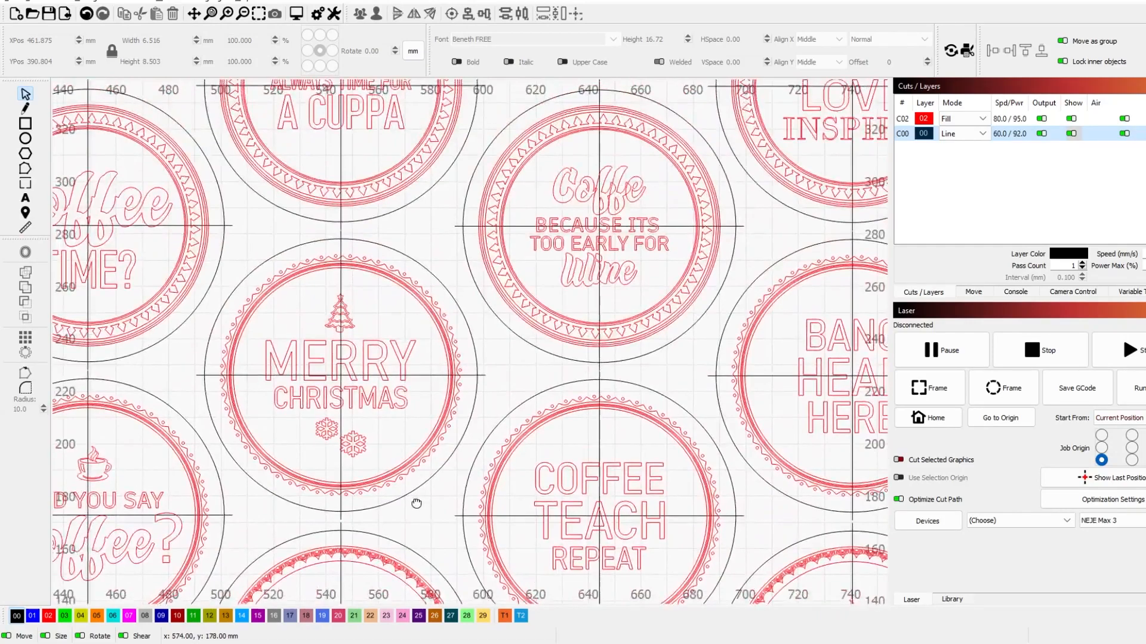
pyautogui.scroll(-5, 417, 502)
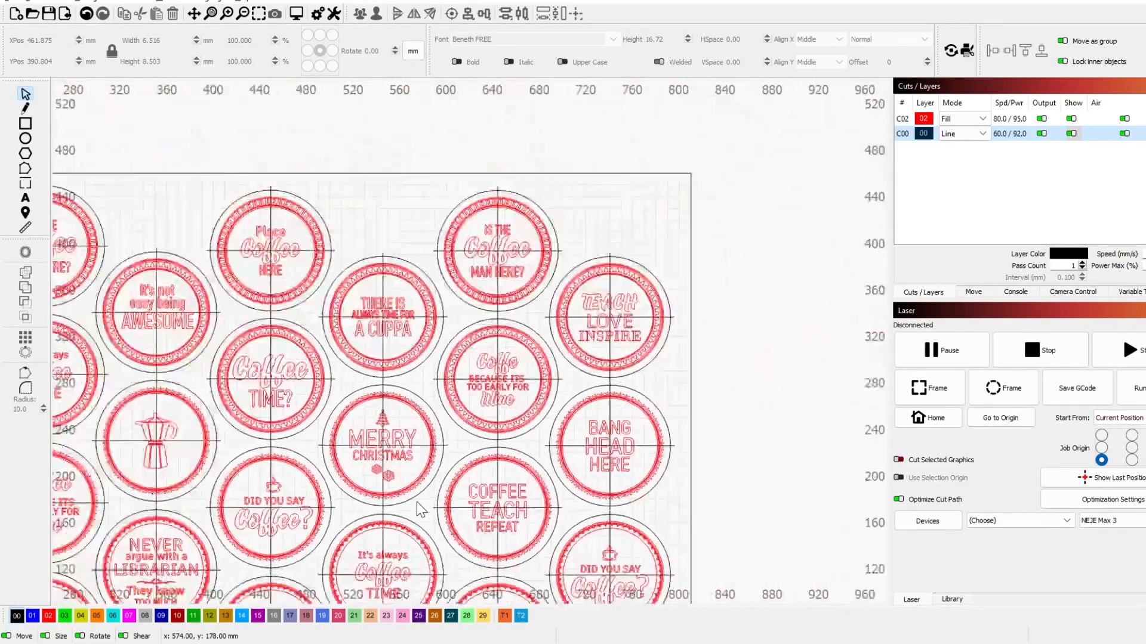
pyautogui.scroll(-2, 657, 436)
pyautogui.moveTo(608, 448); pyautogui.dragTo(642, 414)
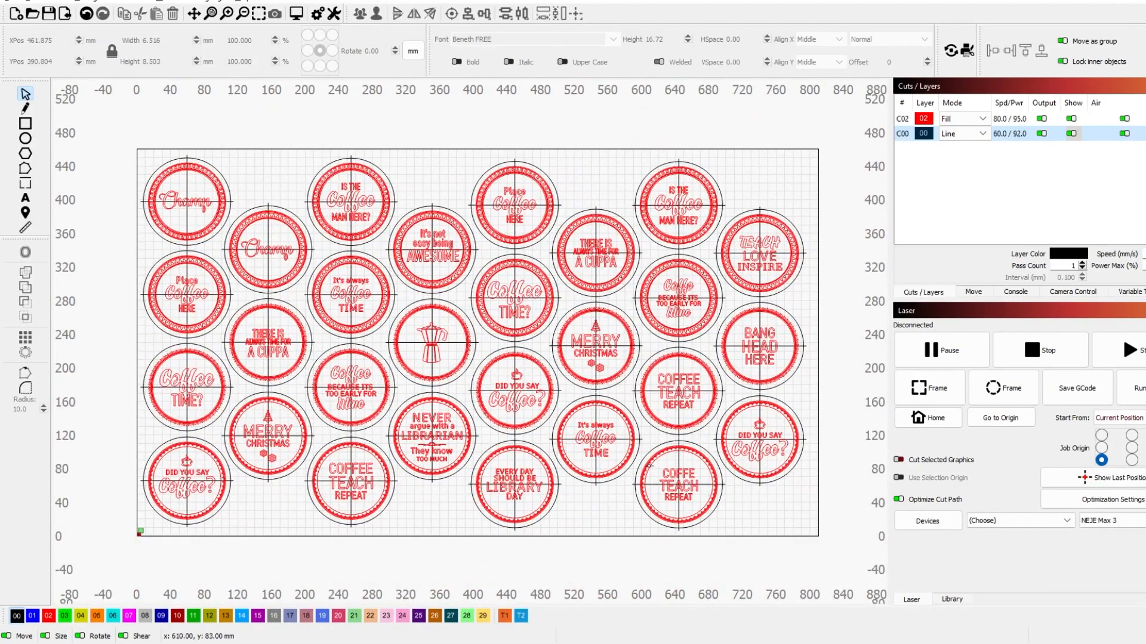
pyautogui.scroll(1, 627, 489)
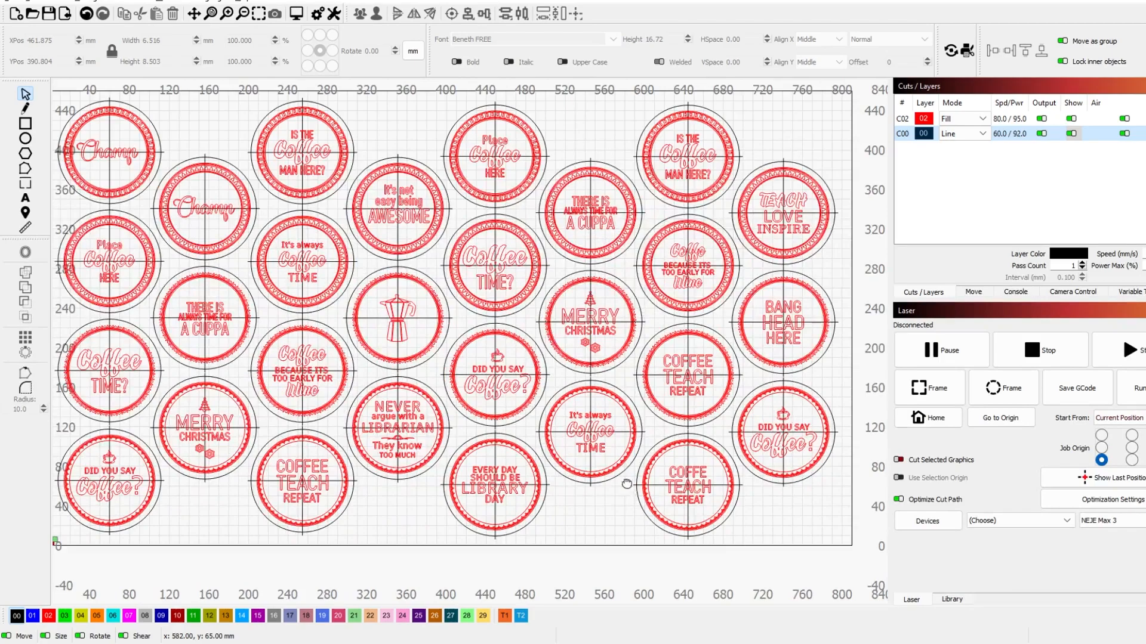
pyautogui.scroll(-2, 629, 492)
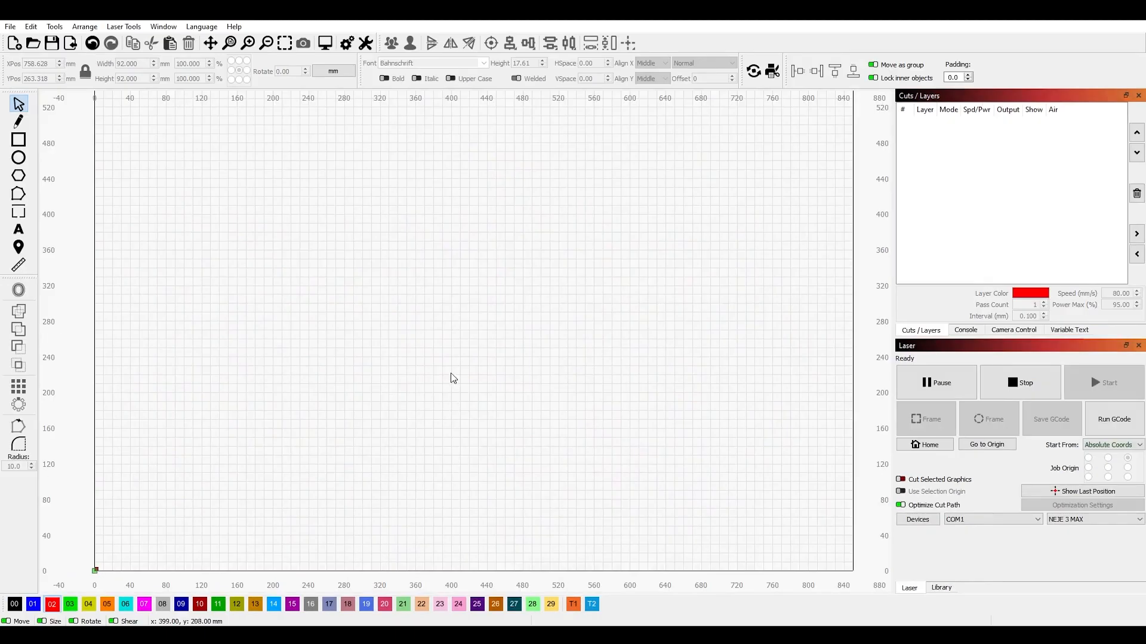
# Draw a circle about 121 mm in diameter near the upper-left corner of the work area and assign it to black layer 00.
pyautogui.scroll(-2, 611, 302)
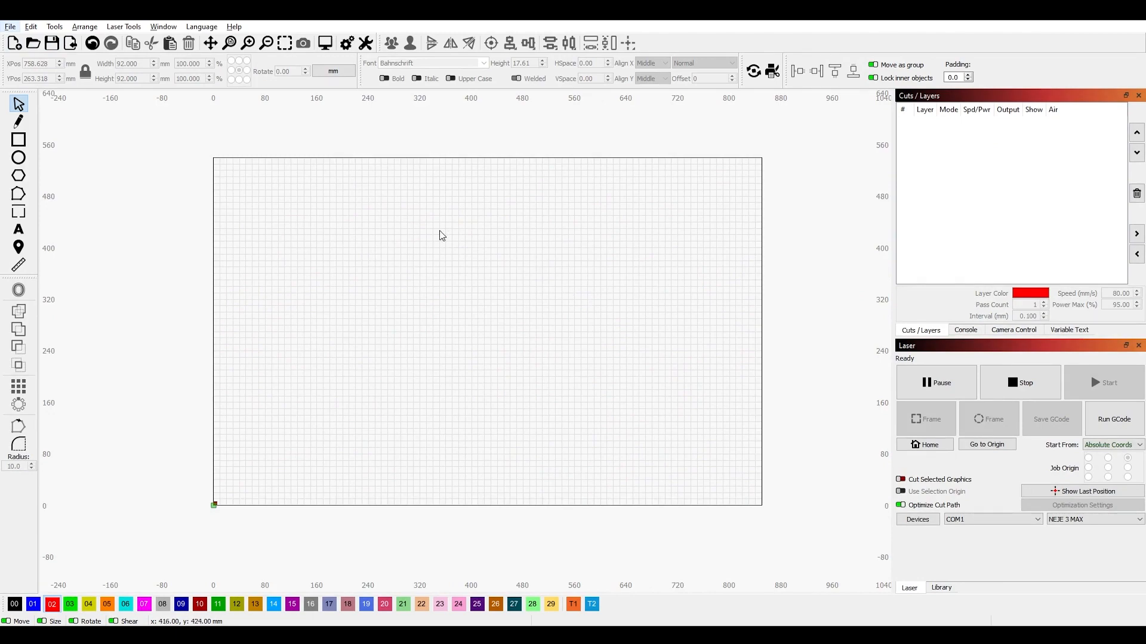
pyautogui.click(18, 158)
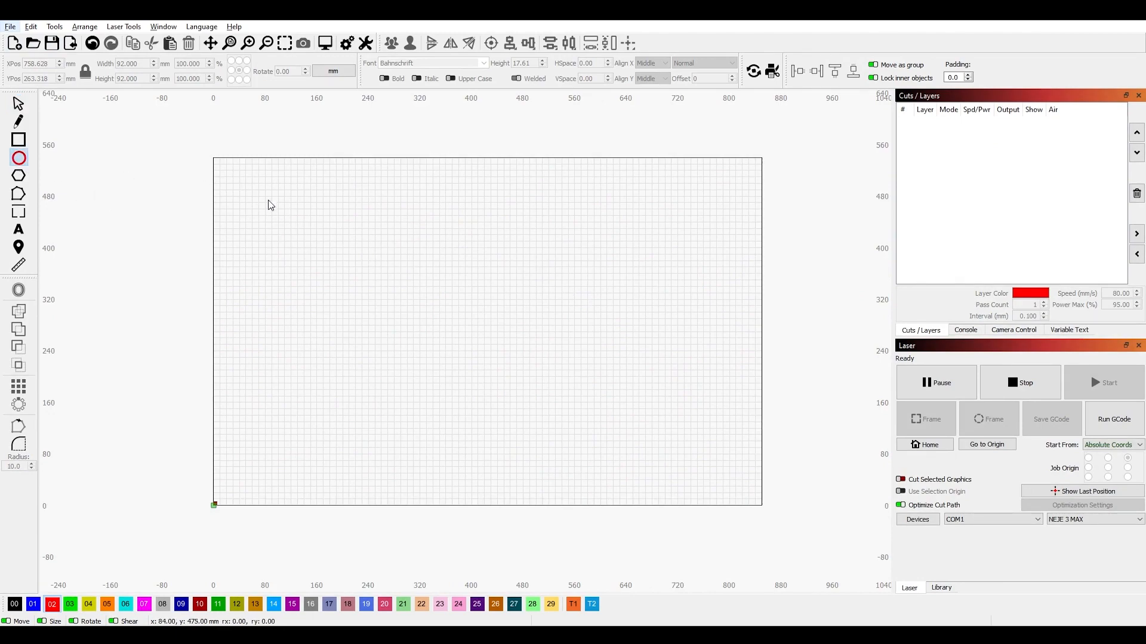
pyautogui.moveTo(247, 183); pyautogui.dragTo(299, 263)
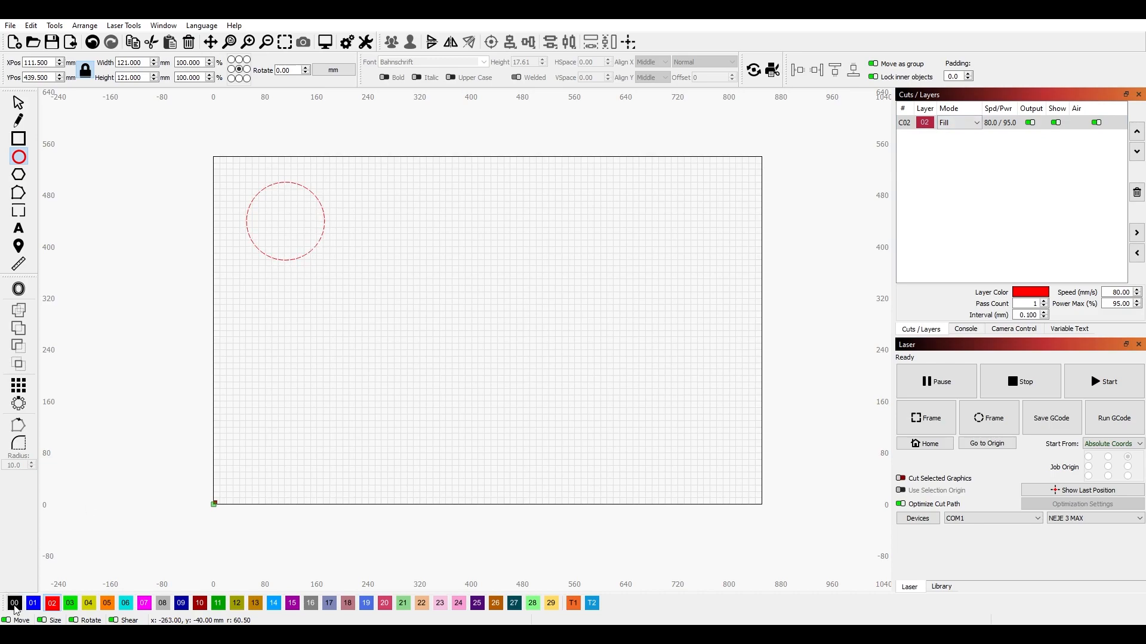
pyautogui.click(16, 607)
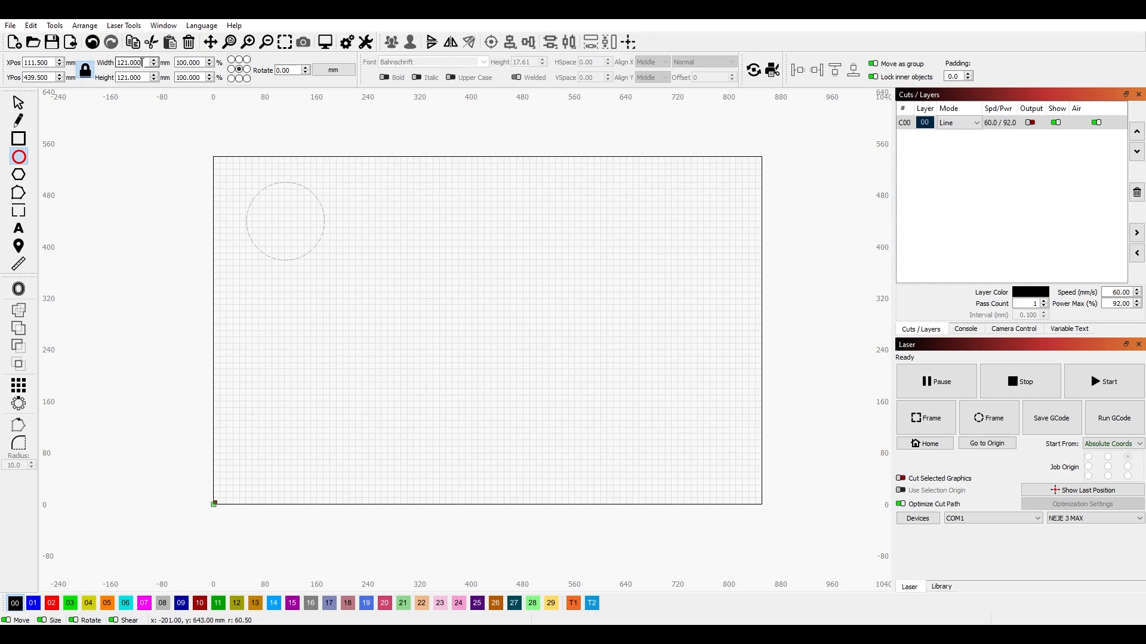
# Set the circle's width to 110 mm with the aspect ratio locked.
pyautogui.moveTo(142, 62); pyautogui.dragTo(118, 62)
pyautogui.write('110')
pyautogui.press('Return')
# Set the circle's diameter to 105 mm.
pyautogui.doubleClick(145, 60)
pyautogui.write('105')
pyautogui.press('Return')
# Draw a vertical line about 133 mm long and a horizontal line about 150 mm long, crossing inside the circle and extending past its edges.
pyautogui.scroll(3, 274, 206)
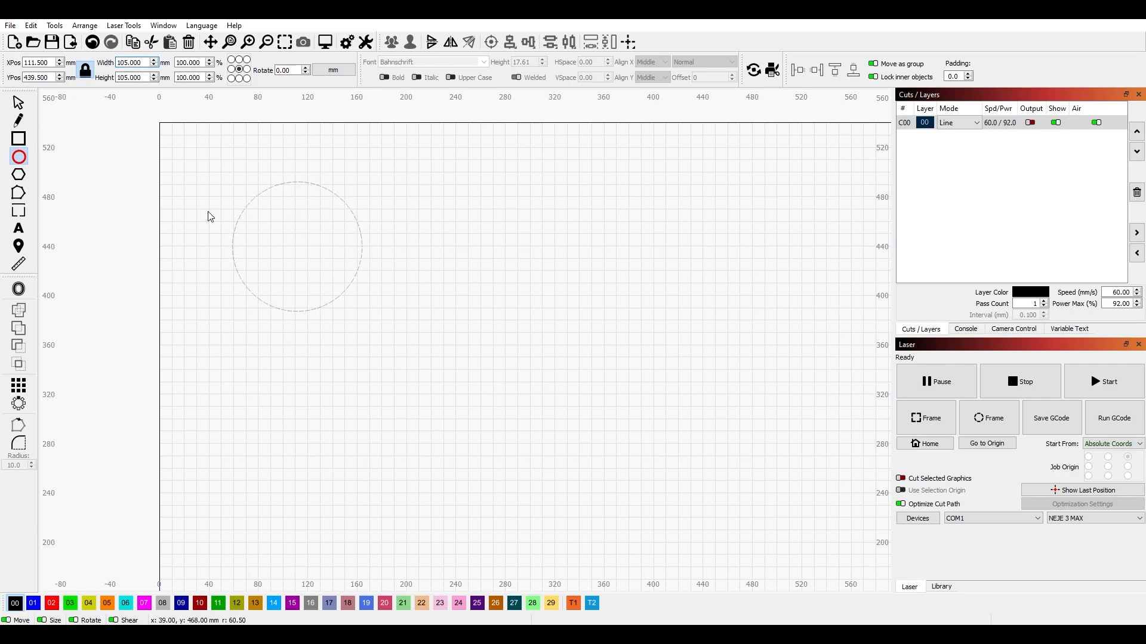
pyautogui.click(19, 120)
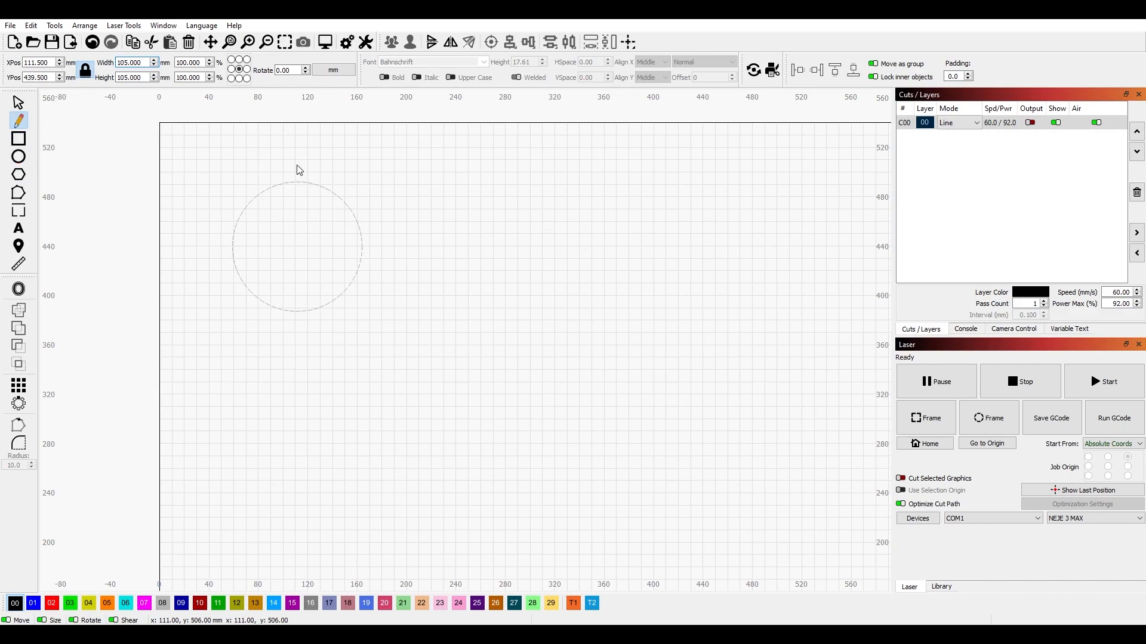
pyautogui.click(297, 165)
pyautogui.keyDown('shift'); pyautogui.click(303, 327); pyautogui.keyUp('shift')
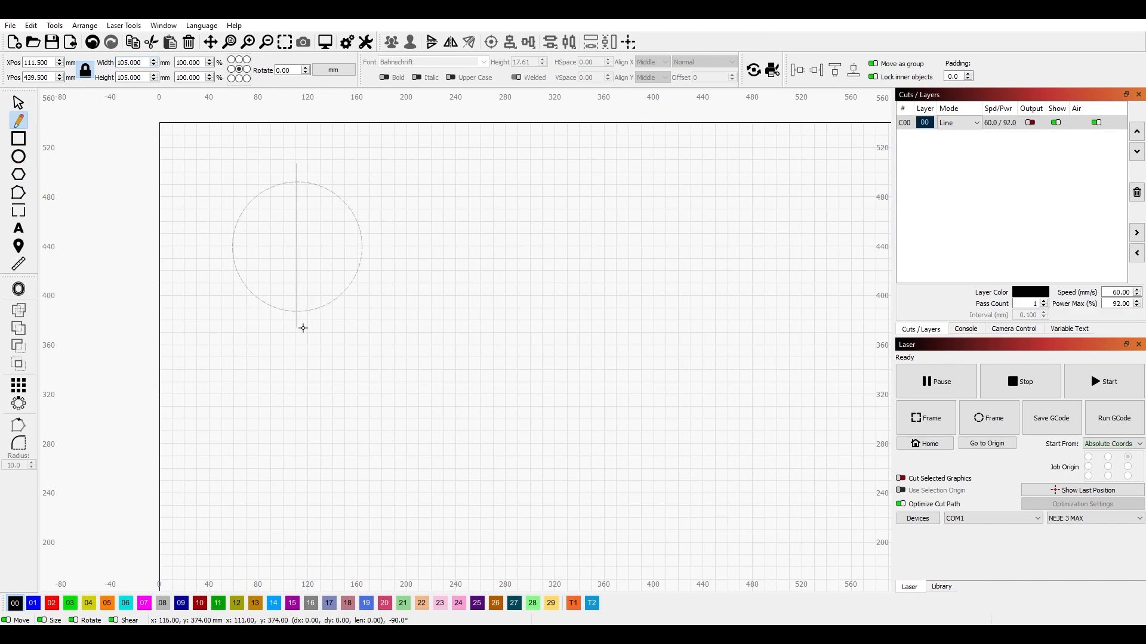
pyautogui.press('Escape')
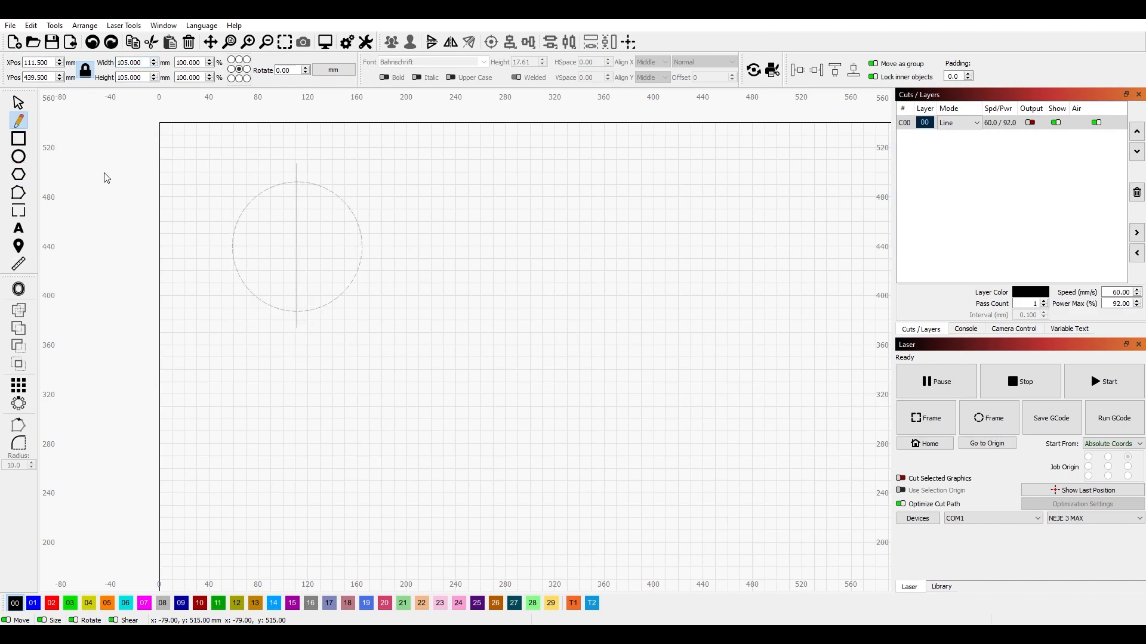
pyautogui.click(212, 239)
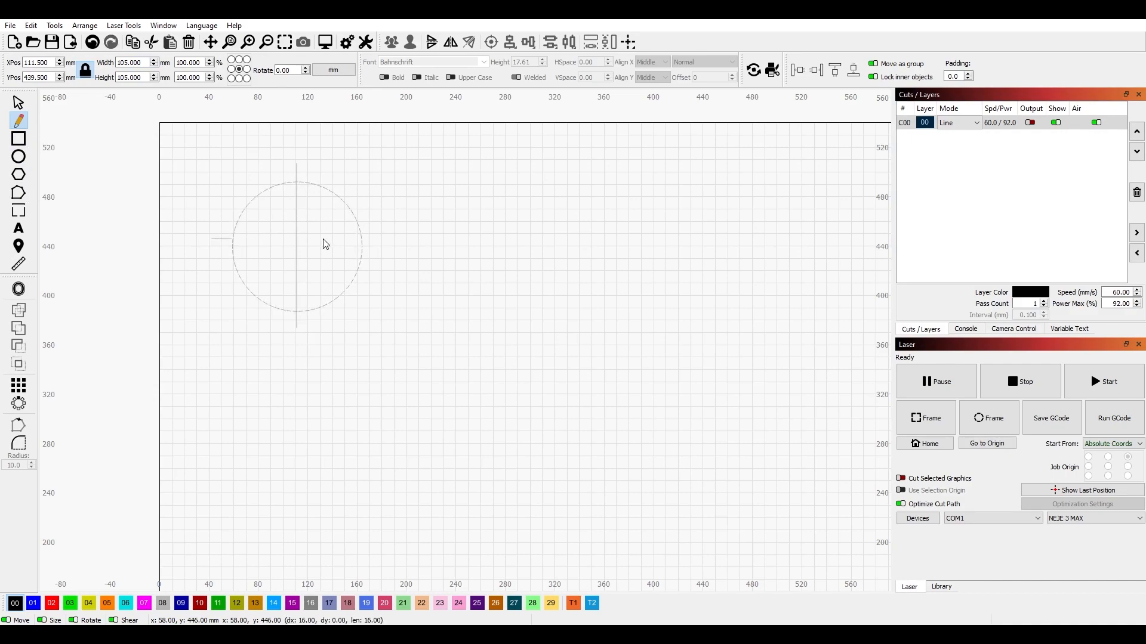
pyautogui.keyDown('shift'); pyautogui.click(396, 238); pyautogui.keyUp('shift')
pyautogui.press('Escape')
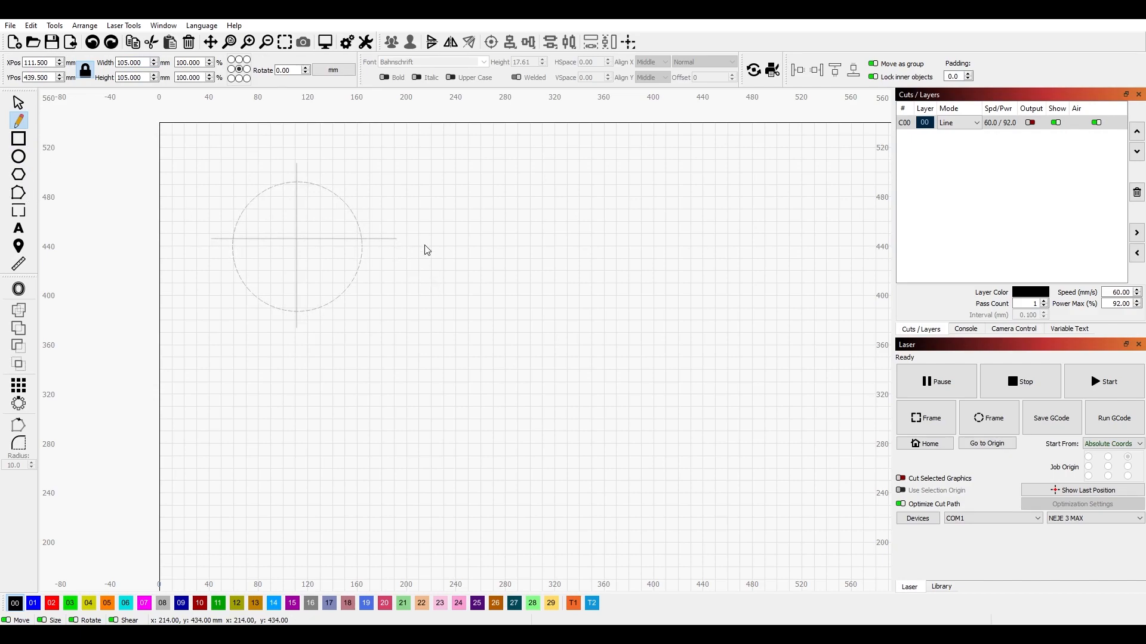
# Set the vertical line's length to 120 mm.
pyautogui.click(19, 102)
pyautogui.click(308, 163)
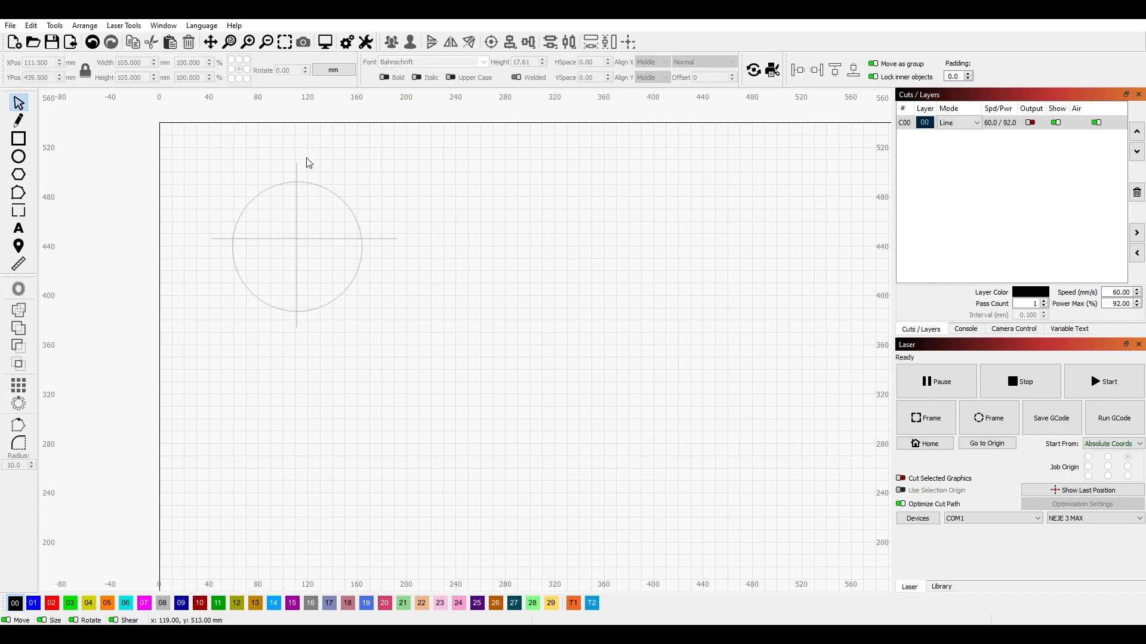
pyautogui.click(298, 174)
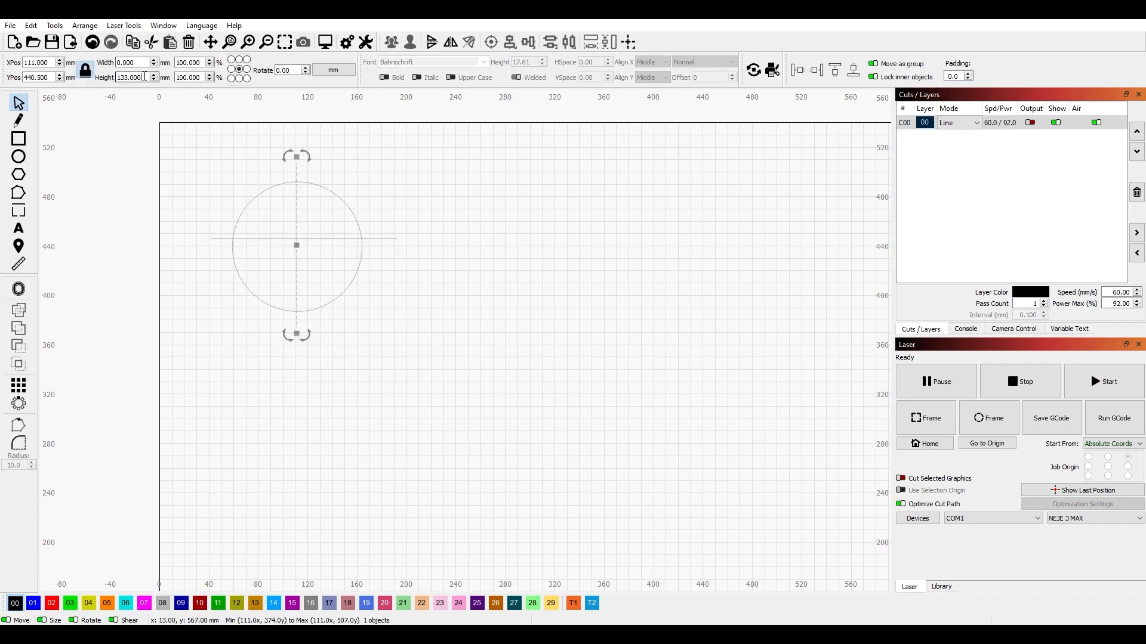
pyautogui.moveTo(144, 76); pyautogui.dragTo(99, 76)
pyautogui.write('120')
pyautogui.press('Return')
pyautogui.click(393, 184)
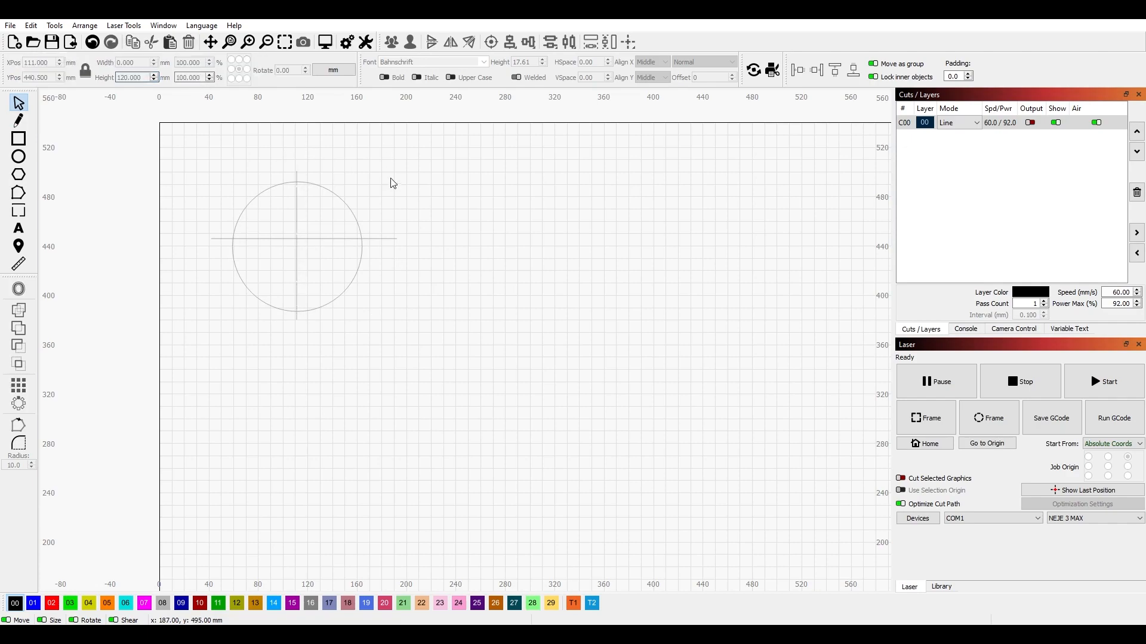
# Set the horizontal line's length to 120 mm.
pyautogui.click(394, 246)
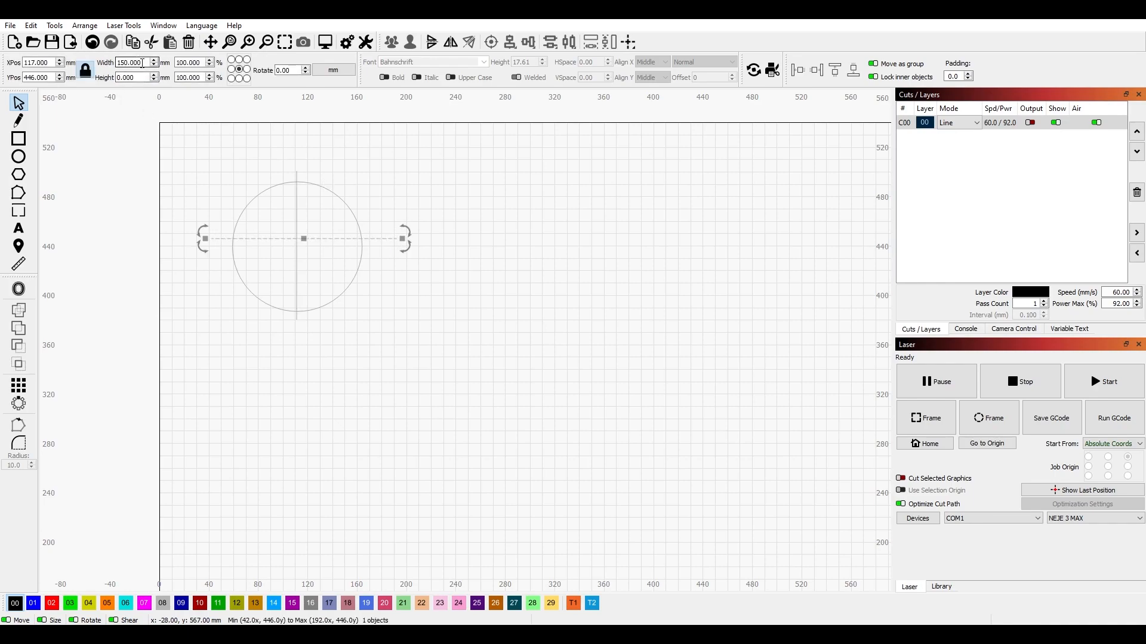
pyautogui.moveTo(143, 63); pyautogui.dragTo(108, 68)
pyautogui.write('1020')
pyautogui.press('Return')
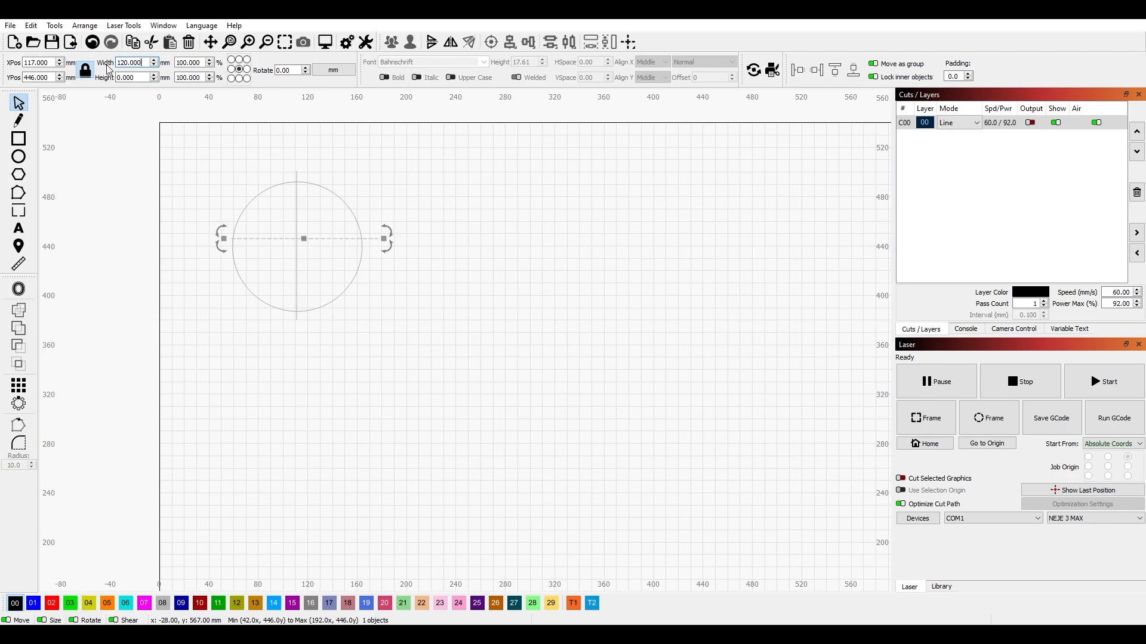
pyautogui.click(430, 171)
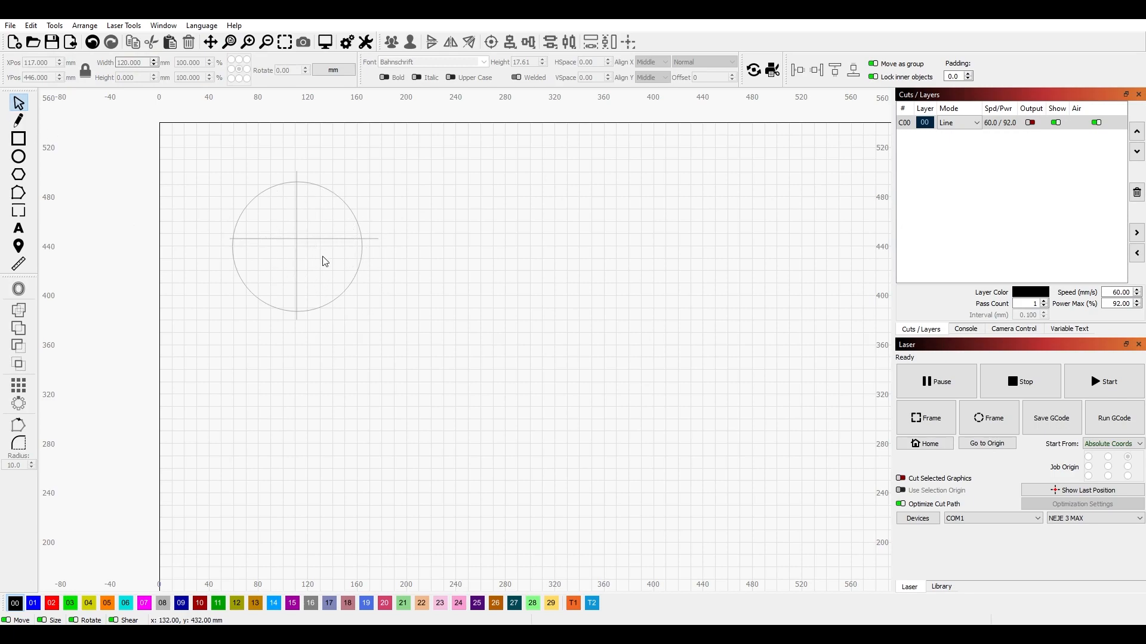
# Align the circle and both cross lines on a common centre.
pyautogui.moveTo(192, 155); pyautogui.dragTo(437, 356)
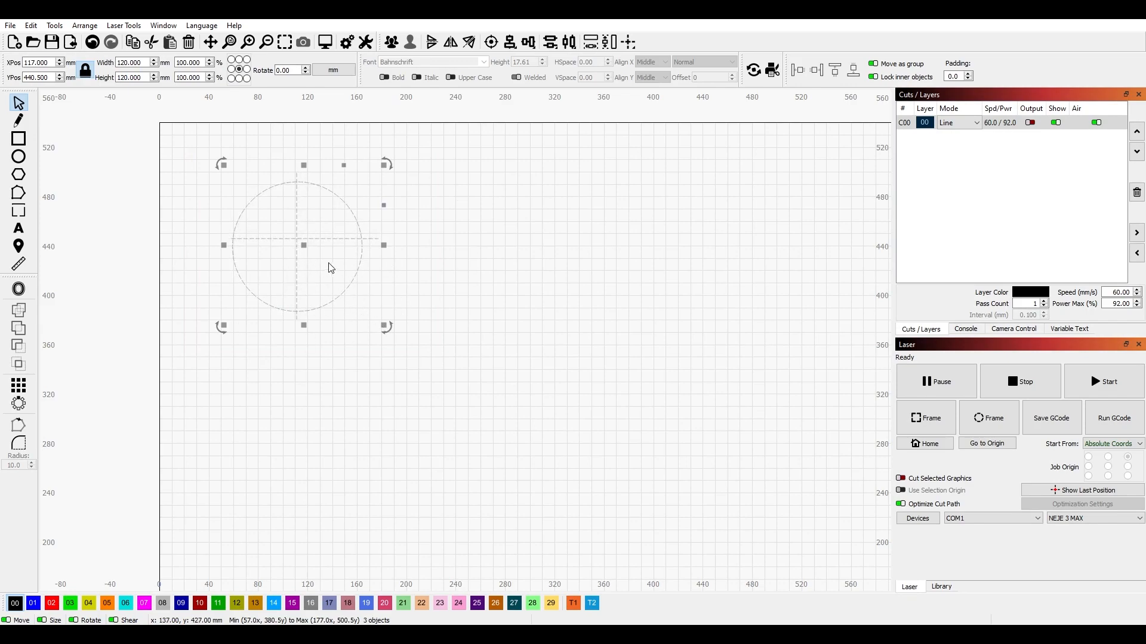
pyautogui.click(490, 44)
pyautogui.click(445, 202)
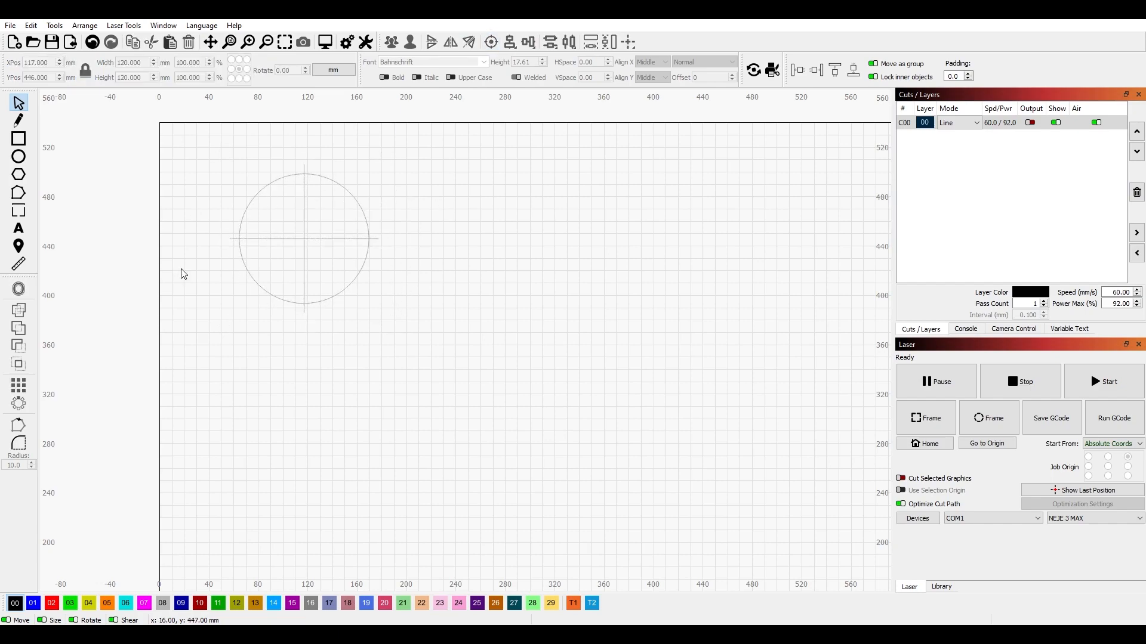
# Group the circle with its two cross lines and move the group to about X 95.5, Y 449.5 mm.
pyautogui.moveTo(395, 311); pyautogui.dragTo(215, 168)
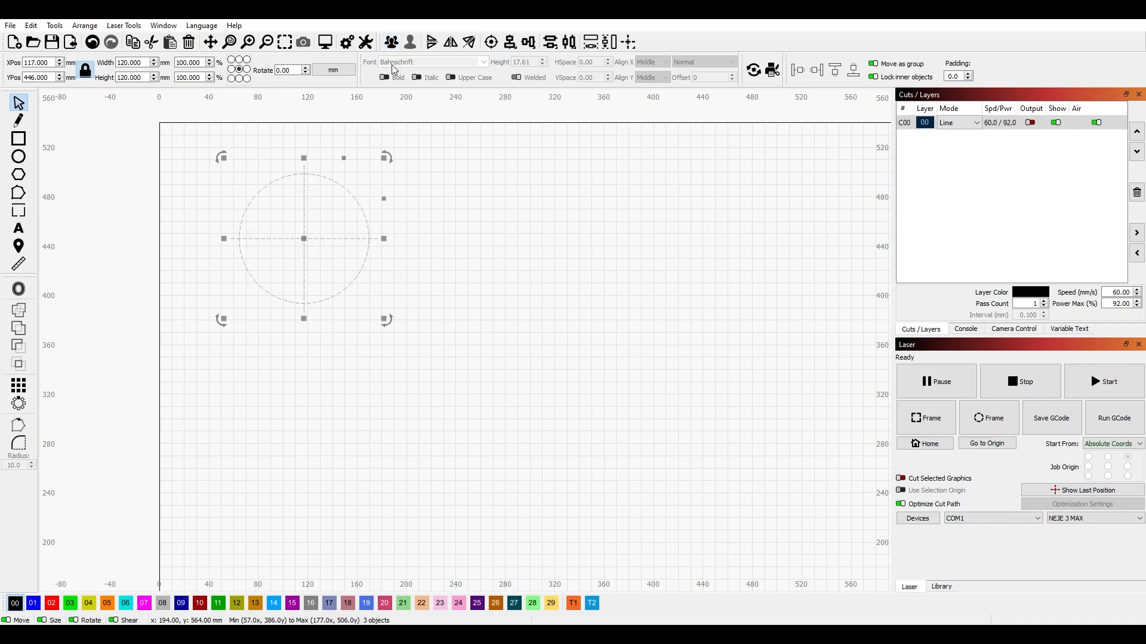
pyautogui.click(430, 263)
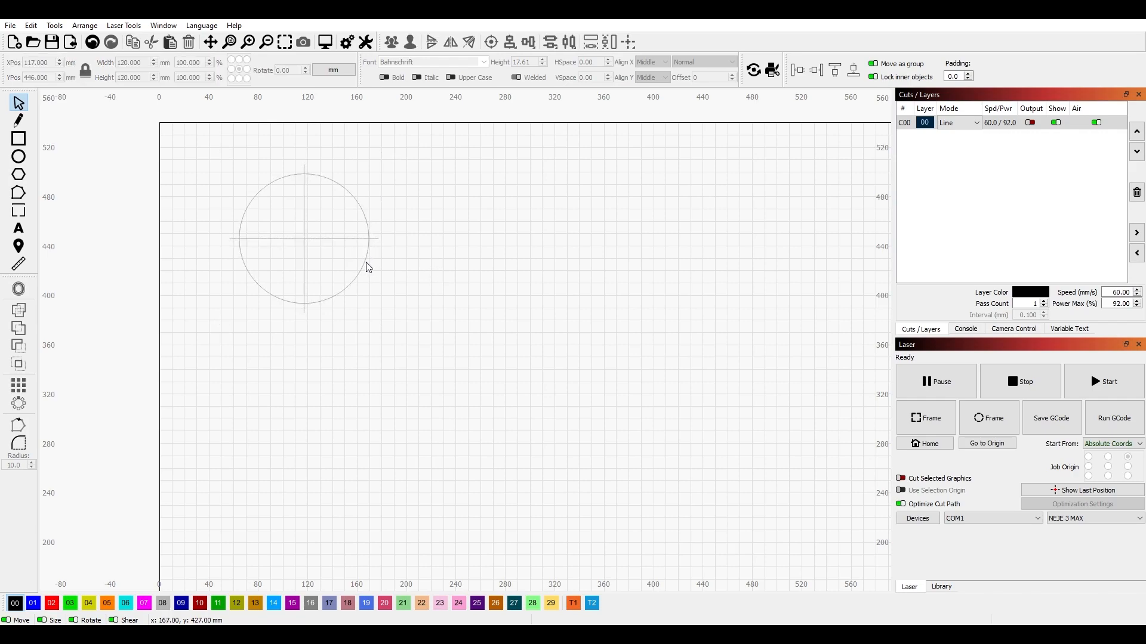
pyautogui.click(366, 264)
pyautogui.click(421, 258)
pyautogui.click(330, 239)
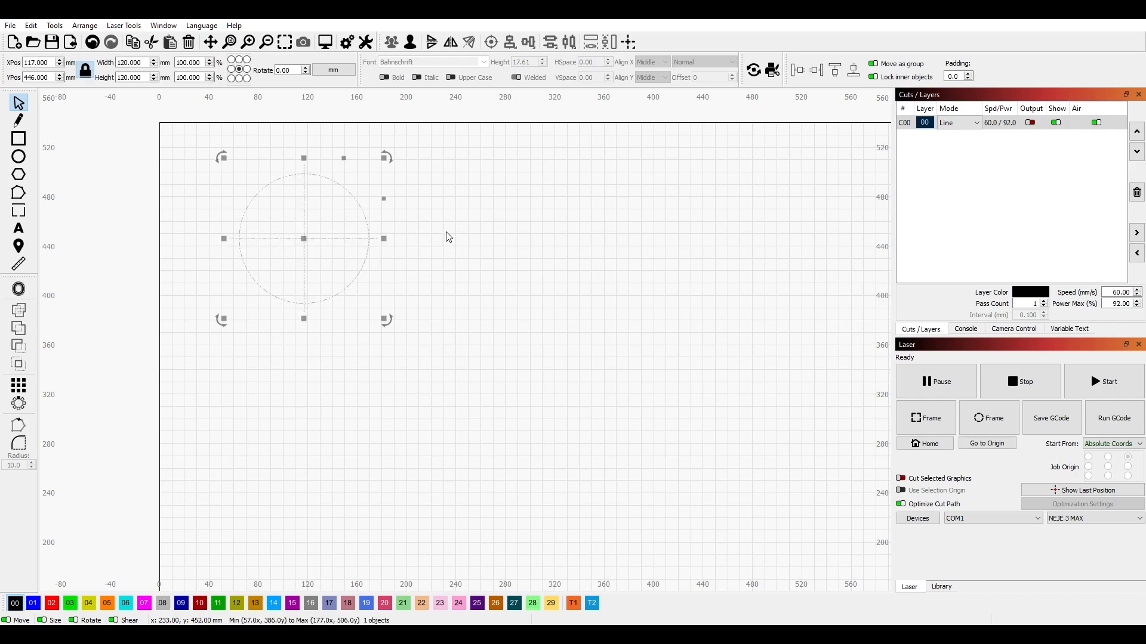
pyautogui.moveTo(323, 241); pyautogui.dragTo(277, 205)
pyautogui.click(422, 350)
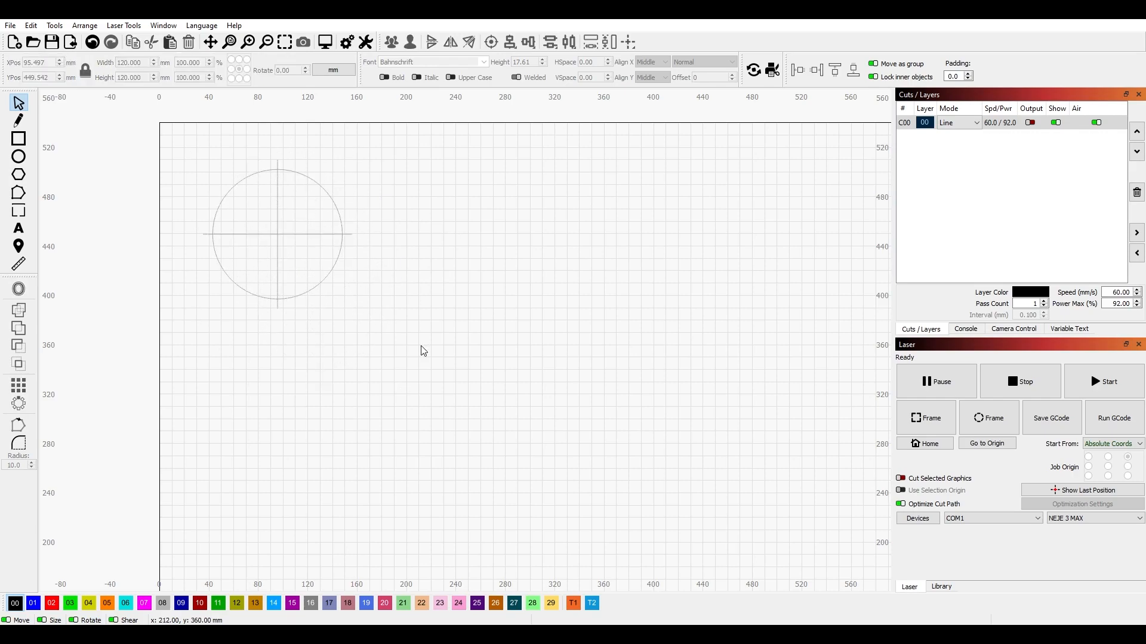
# Duplicate the crosshair circle group and place the copy directly below the original at about X 95.7, Y 333.4 mm.
pyautogui.moveTo(433, 343); pyautogui.dragTo(158, 160)
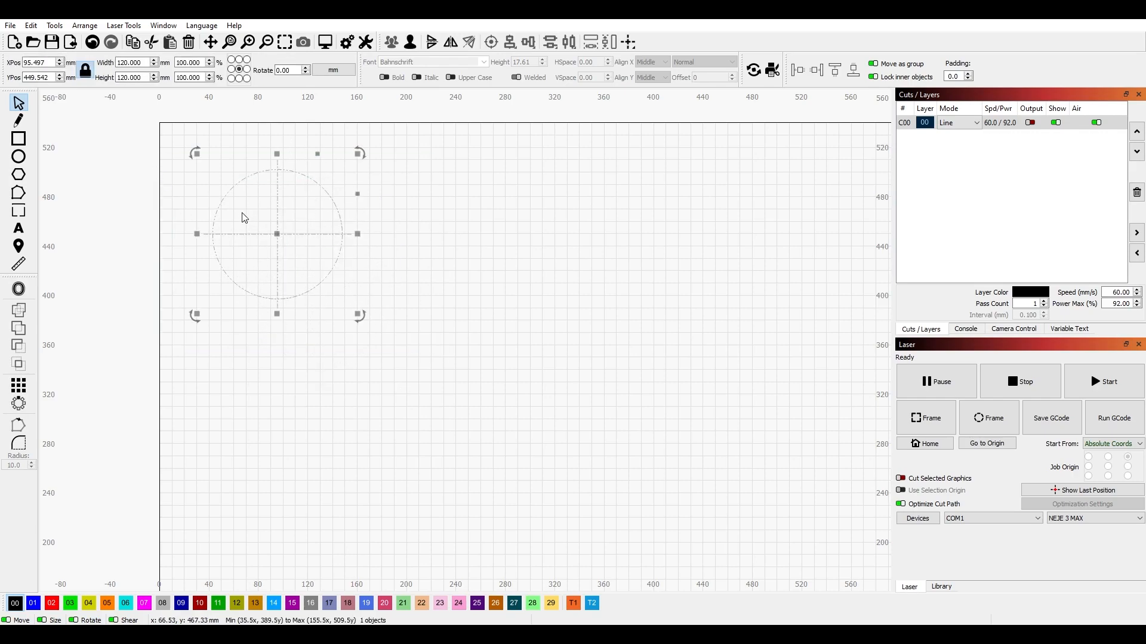
pyautogui.hotkey('ctrl', 'v')
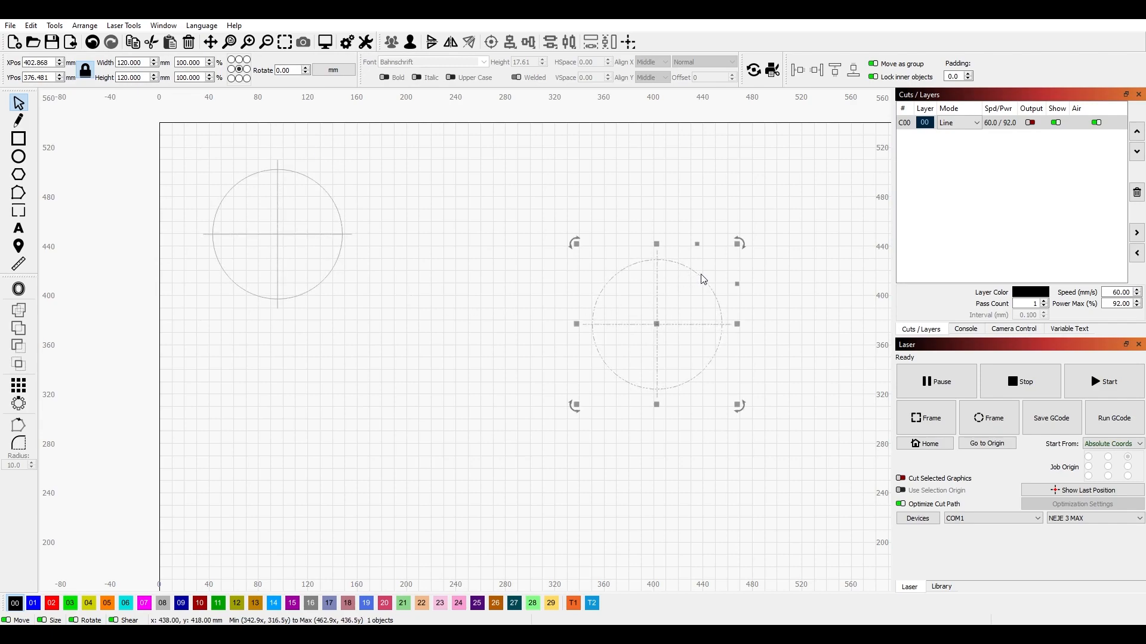
pyautogui.moveTo(703, 279); pyautogui.dragTo(320, 327)
pyautogui.scroll(-2, 320, 327)
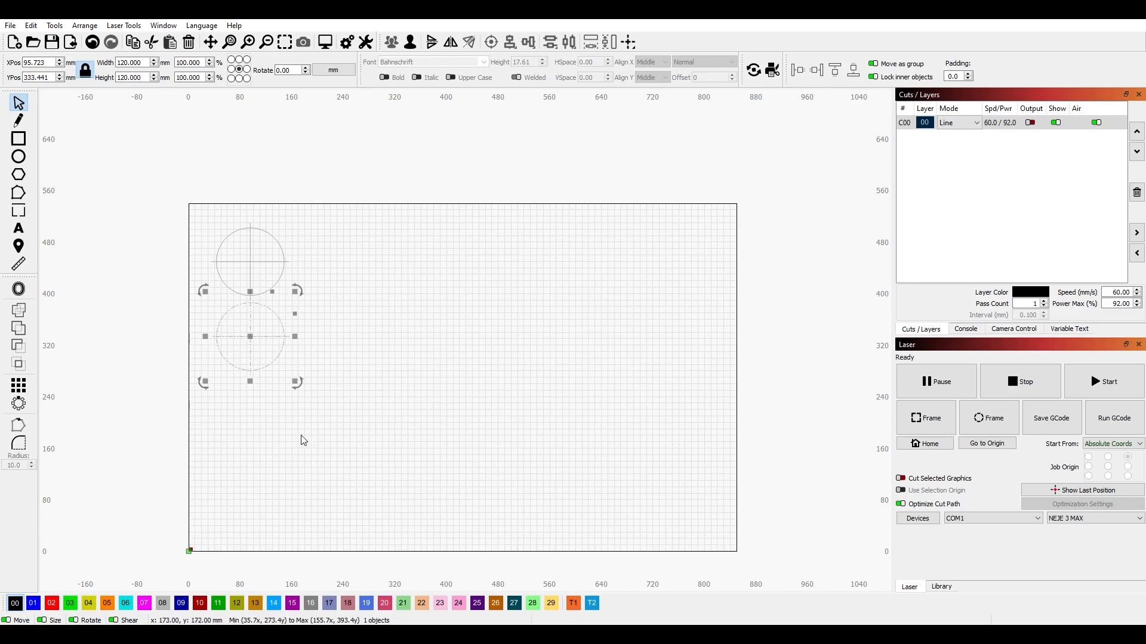
# Duplicate the two crosshair circles and place the copies directly below them, centred at about X 95.6, Y 158.6 mm.
pyautogui.scroll(2, 200, 338)
pyautogui.scroll(-2, 200, 338)
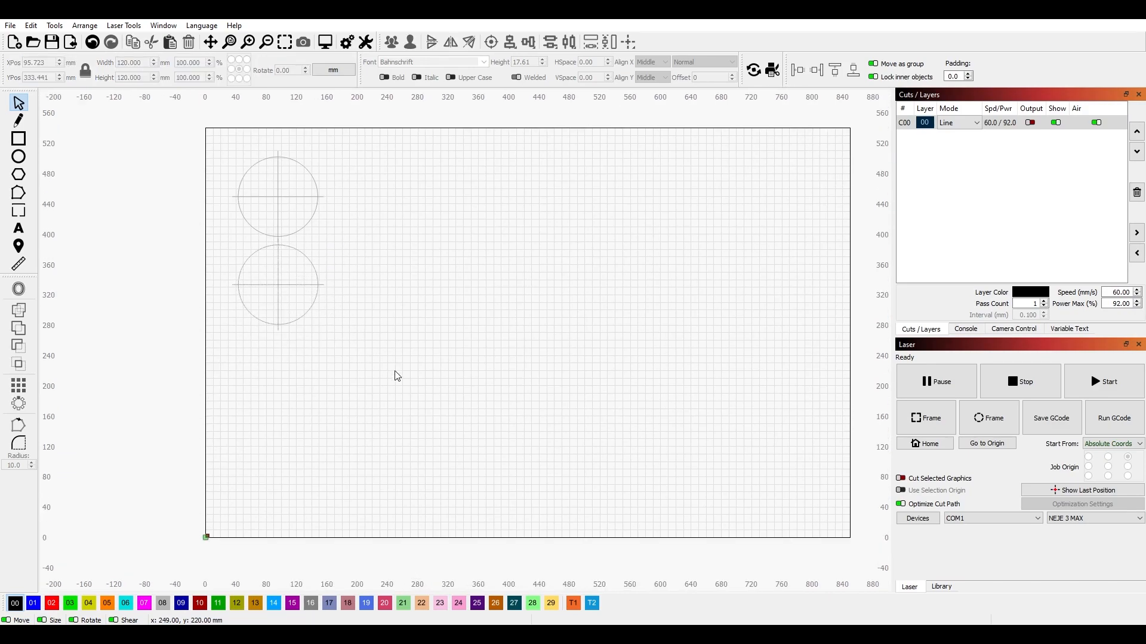
pyautogui.moveTo(396, 371); pyautogui.dragTo(178, 133)
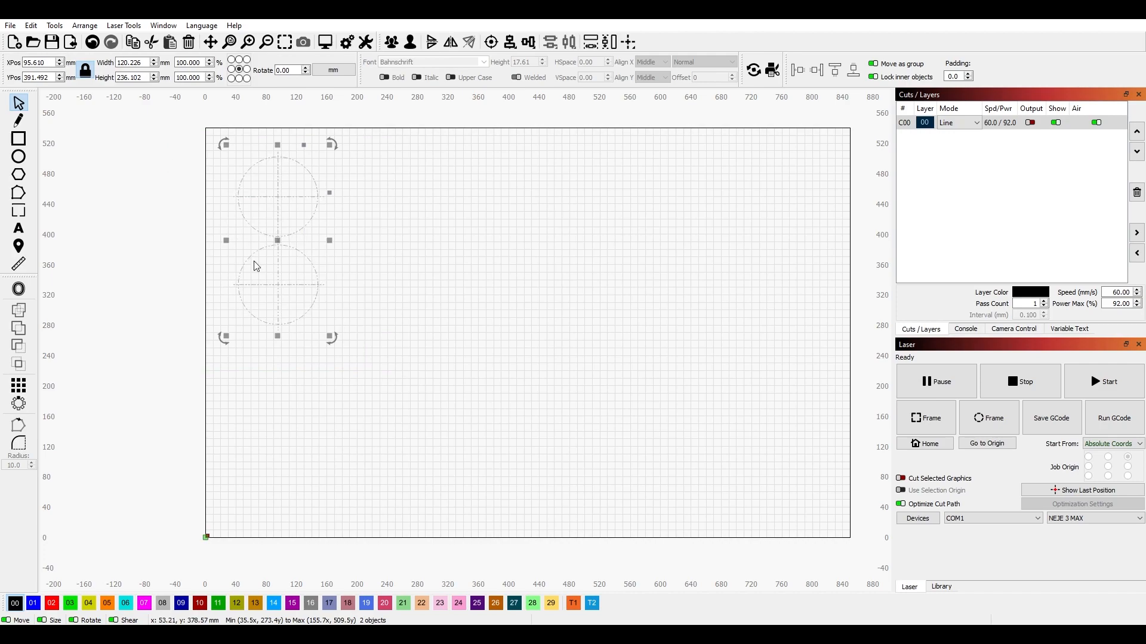
pyautogui.moveTo(337, 200); pyautogui.dragTo(317, 388)
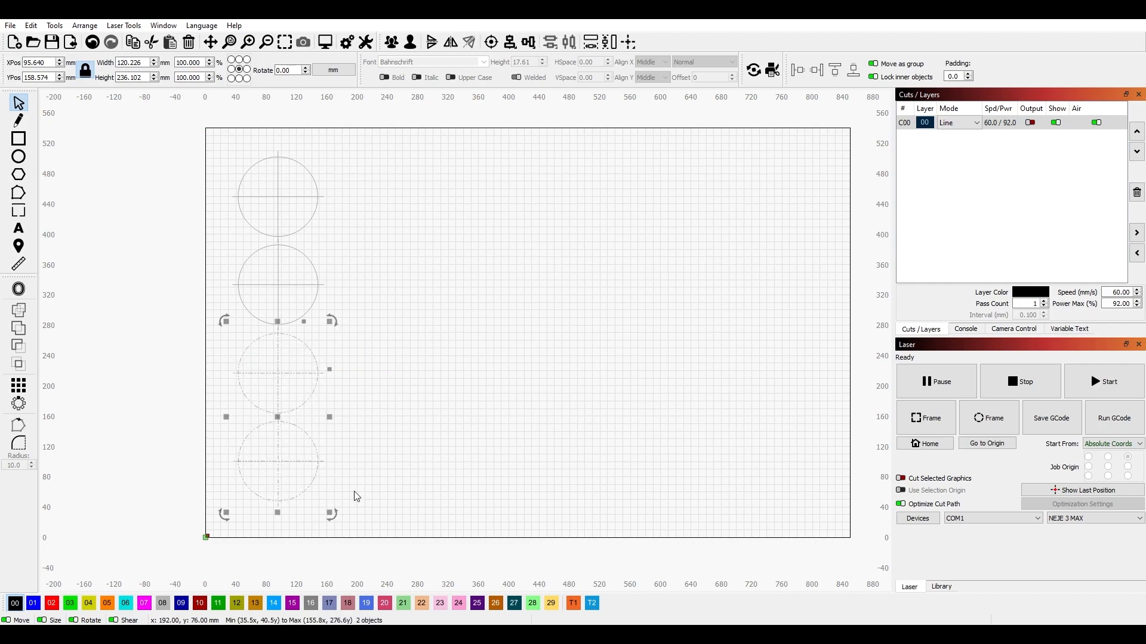
# Space the four crosshair circles evenly and align their centres in a straight vertical column.
pyautogui.moveTo(356, 498); pyautogui.dragTo(223, 138)
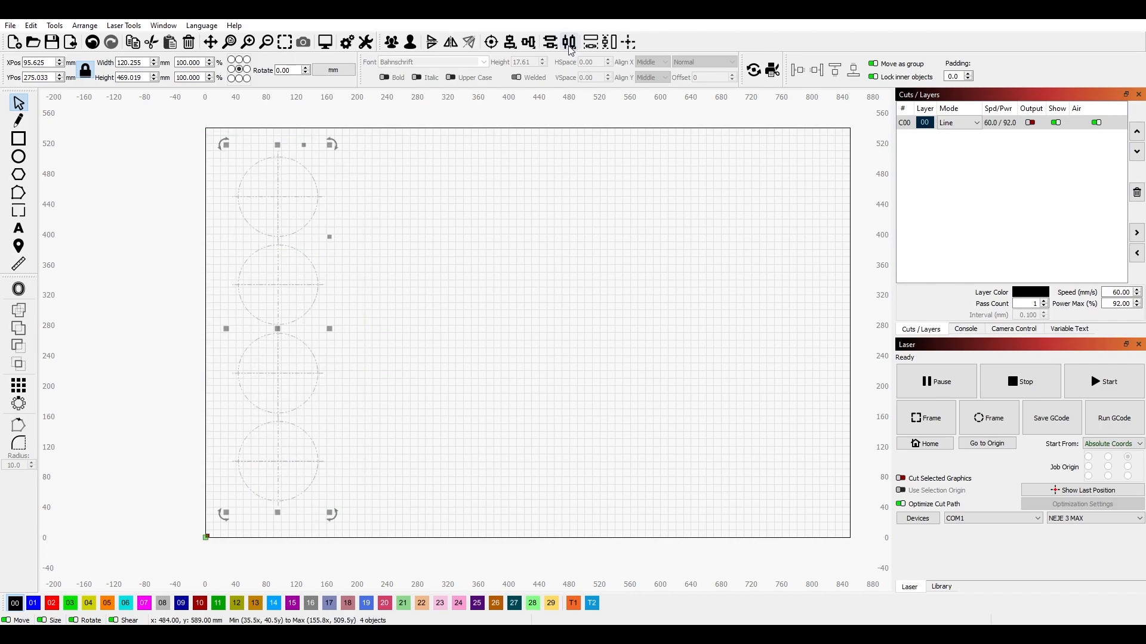
pyautogui.click(608, 45)
pyautogui.click(337, 308)
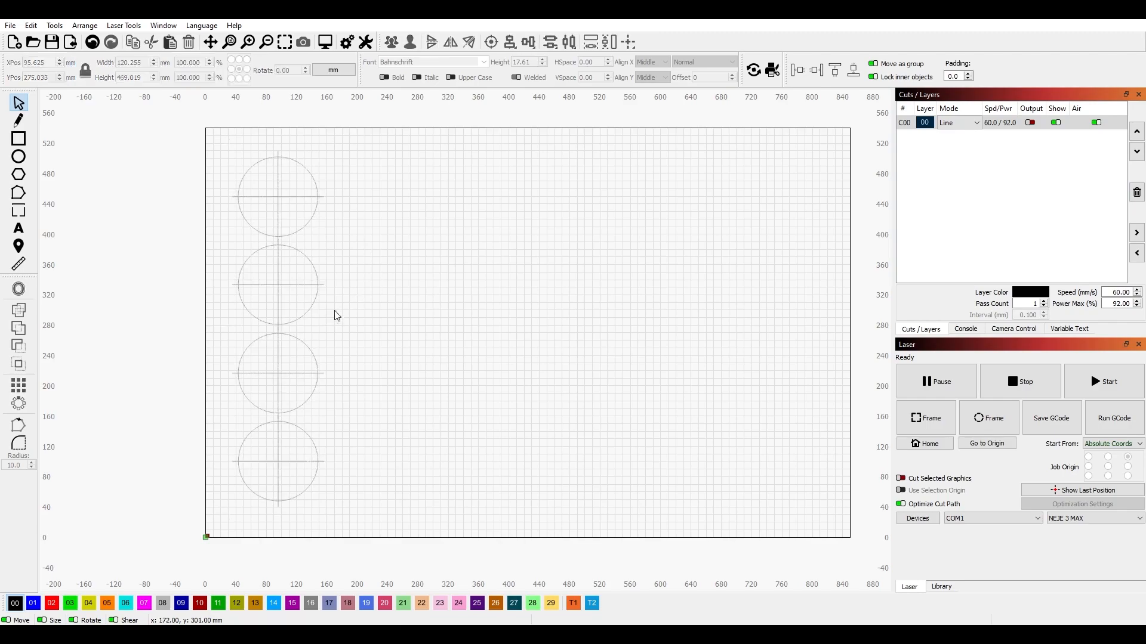
pyautogui.scroll(5, 290, 333)
pyautogui.scroll(-3, 263, 191)
pyautogui.scroll(-2, 276, 228)
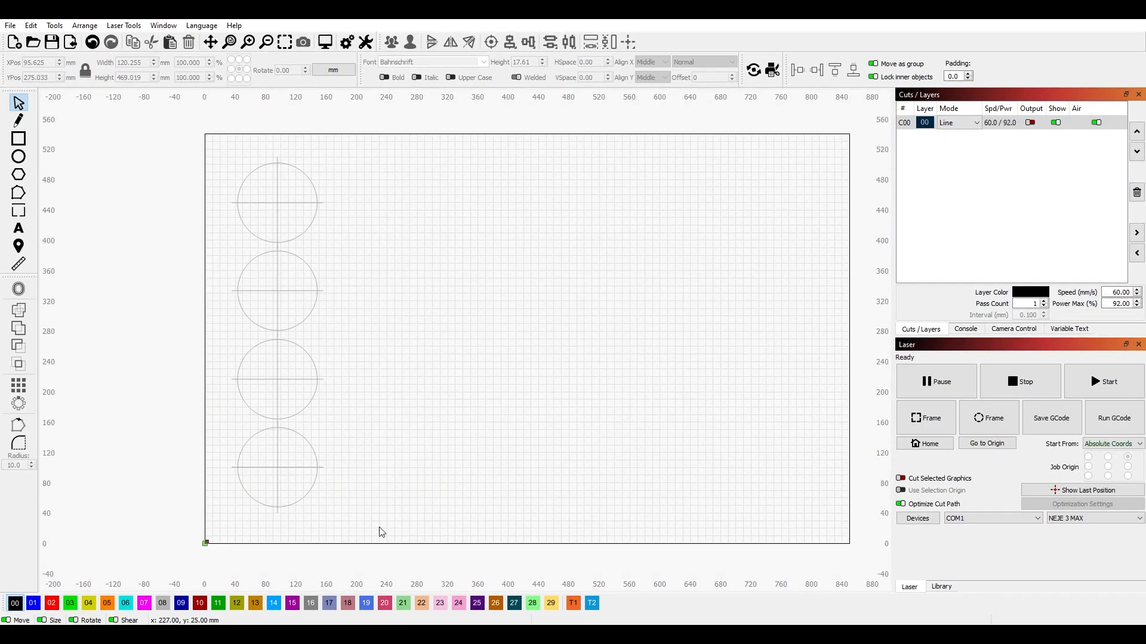
pyautogui.moveTo(380, 529); pyautogui.dragTo(156, 193)
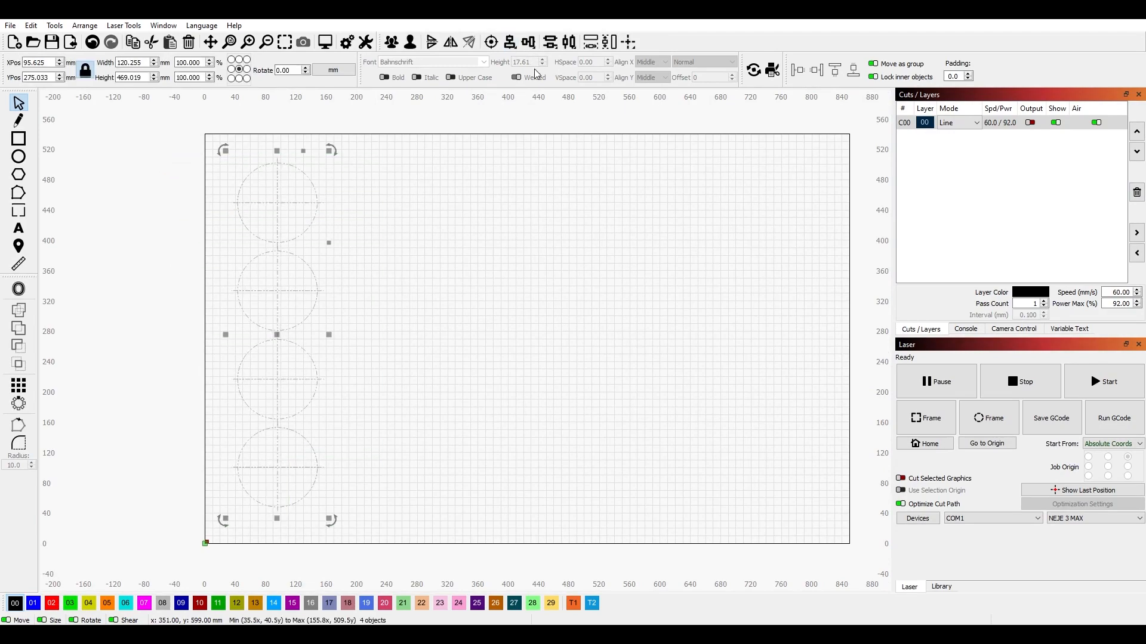
pyautogui.click(441, 272)
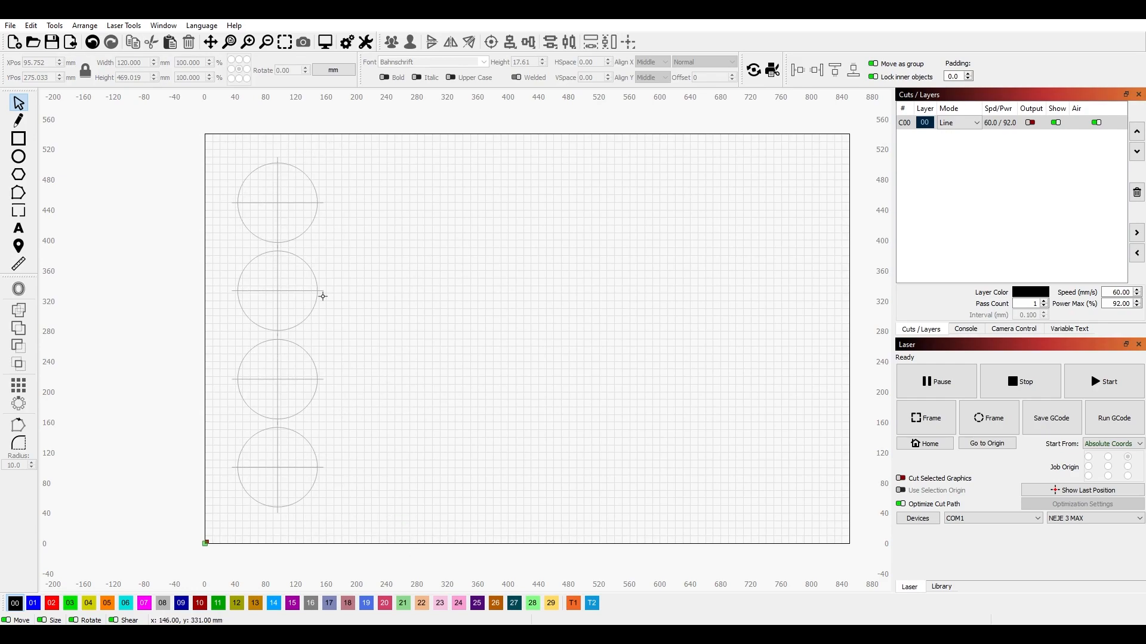
# Duplicate the upper three crosshair circles as a second column beside the first, staggered about half a circle lower.
pyautogui.moveTo(363, 427); pyautogui.dragTo(179, 166)
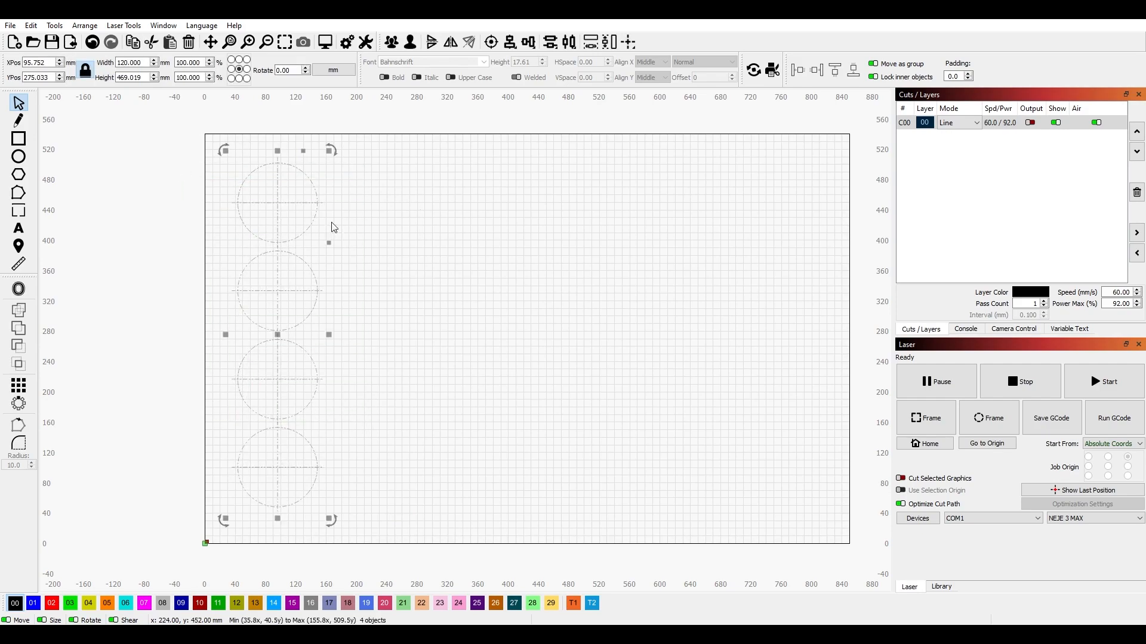
pyautogui.moveTo(349, 387); pyautogui.dragTo(221, 150)
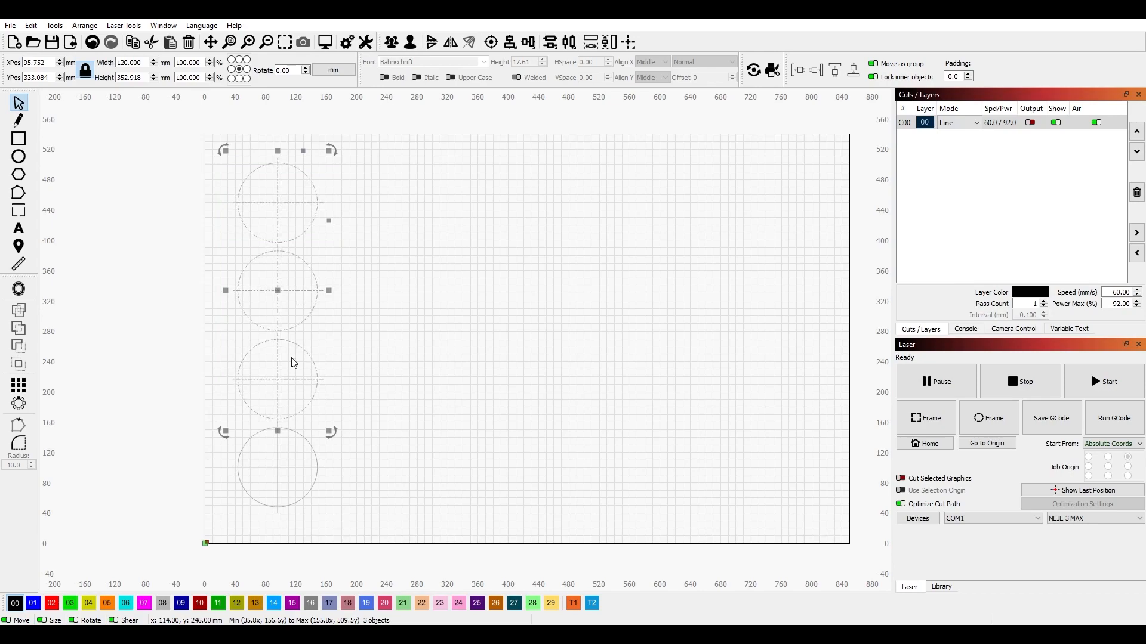
pyautogui.hotkey('ctrl', 'v')
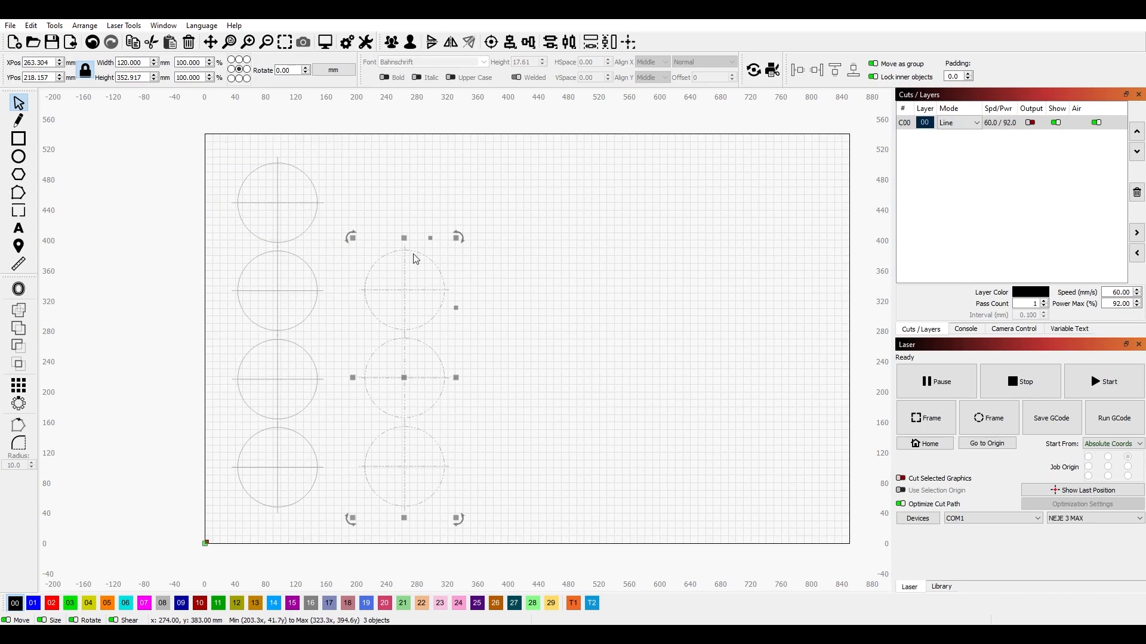
pyautogui.moveTo(416, 257); pyautogui.dragTo(388, 231)
pyautogui.moveTo(494, 225); pyautogui.dragTo(382, 523)
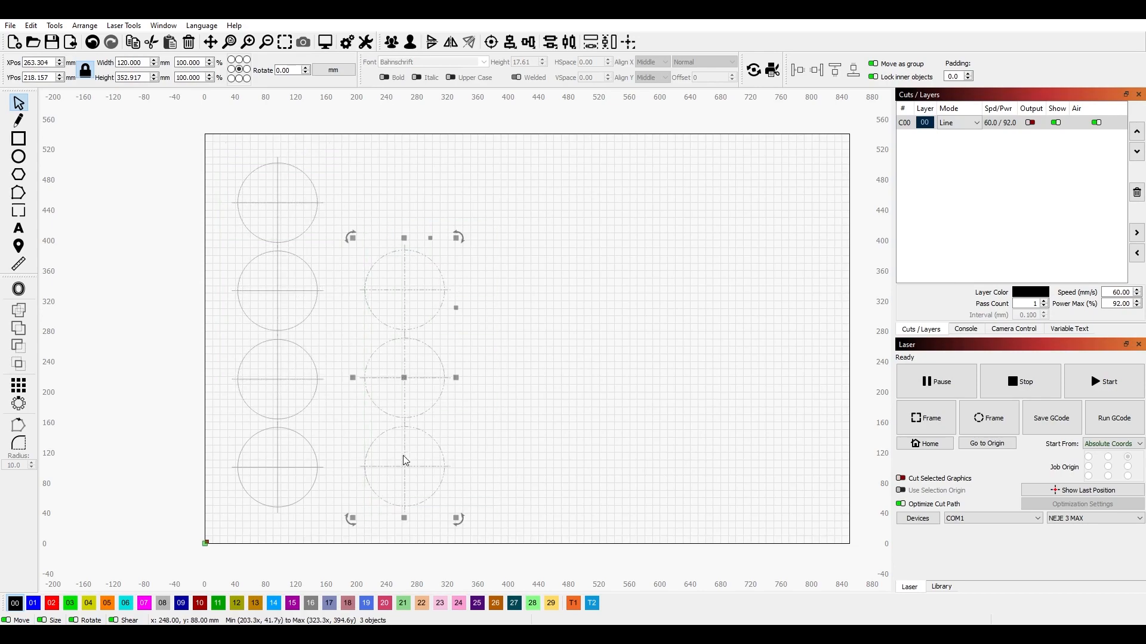
pyautogui.moveTo(406, 465); pyautogui.dragTo(353, 429)
# Duplicate both columns of seven crosshair circles and place the copy beside them at about X 352.1, Y 271.6 mm.
pyautogui.moveTo(459, 534); pyautogui.dragTo(189, 233)
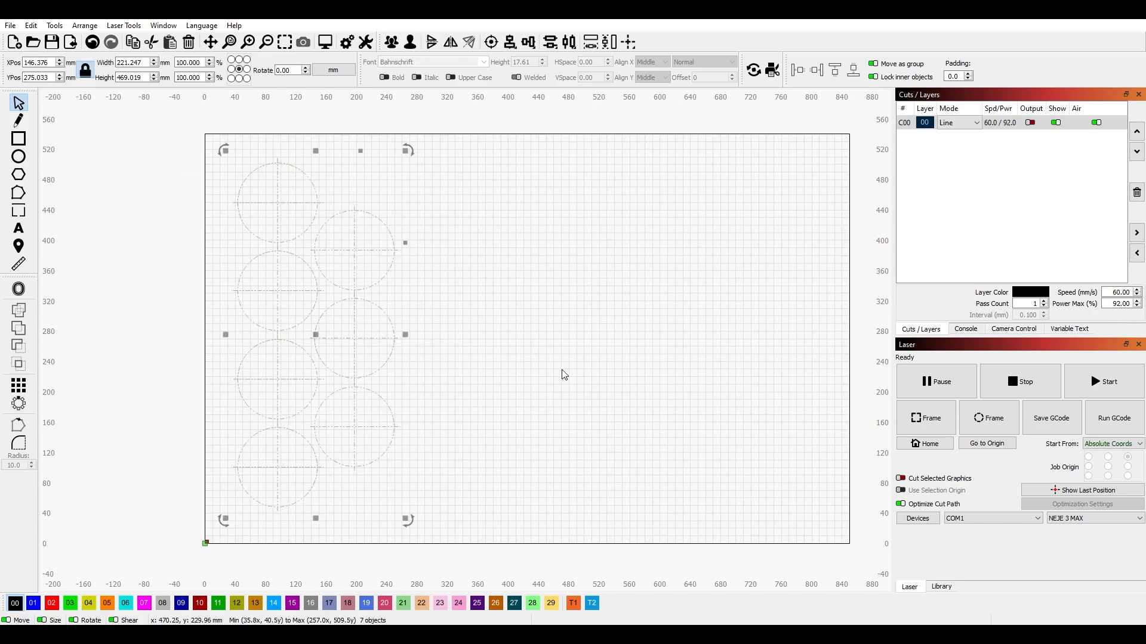
pyautogui.hotkey('ctrl', 'v')
pyautogui.moveTo(478, 234); pyautogui.dragTo(474, 297)
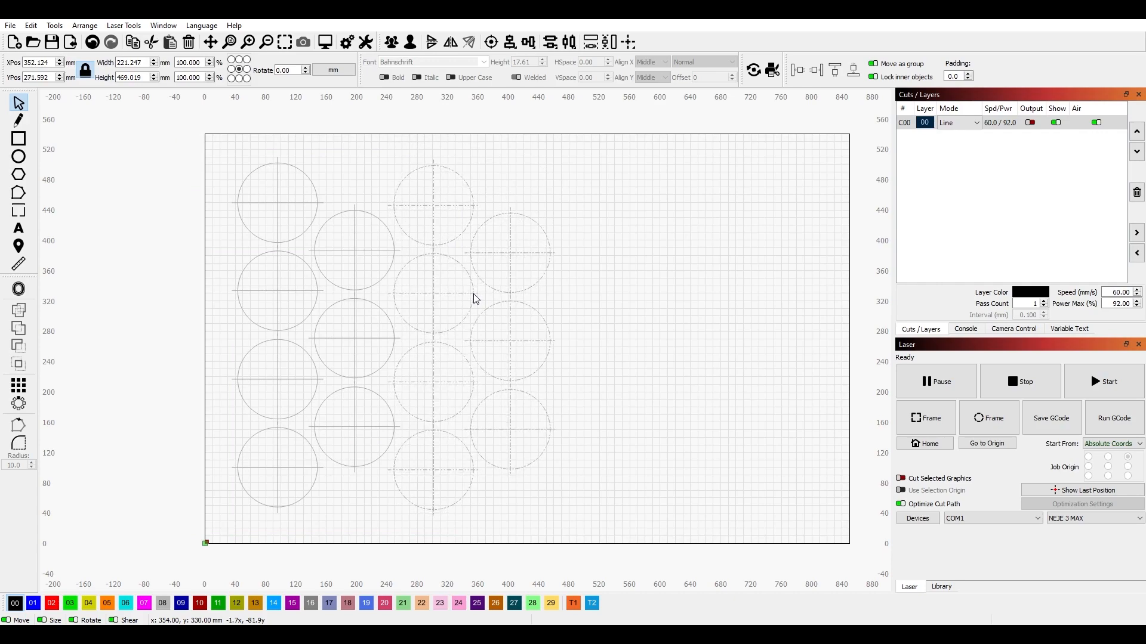
pyautogui.click(587, 561)
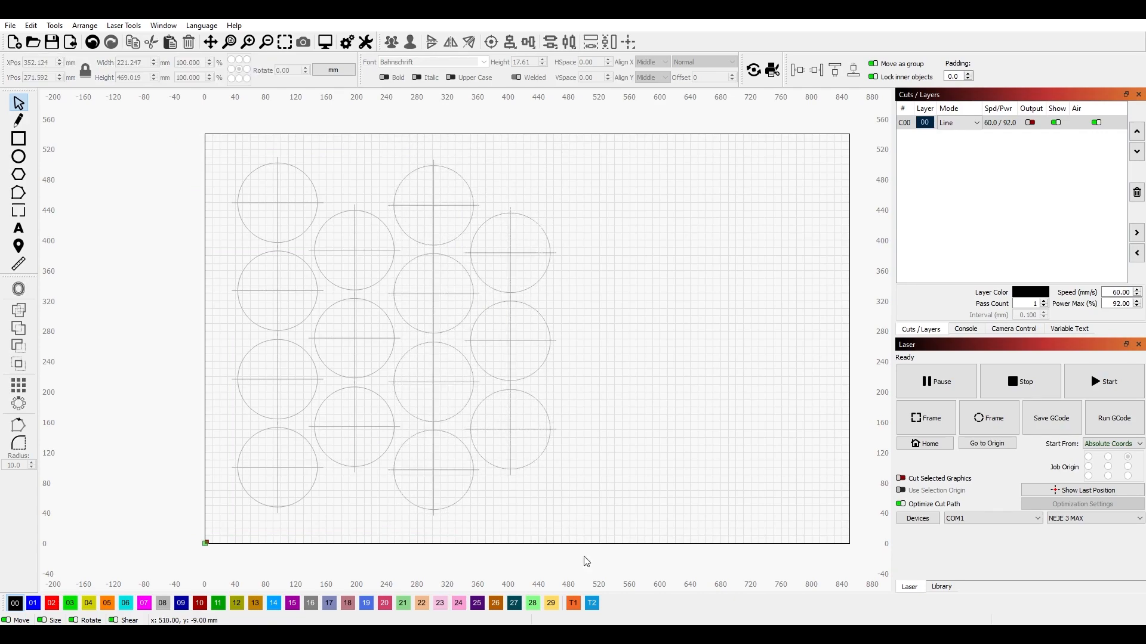
# Duplicate all fourteen crosshair circles and place the copy beside the existing columns at about X 658.1, Y 266.5 mm.
pyautogui.moveTo(593, 532); pyautogui.dragTo(149, 130)
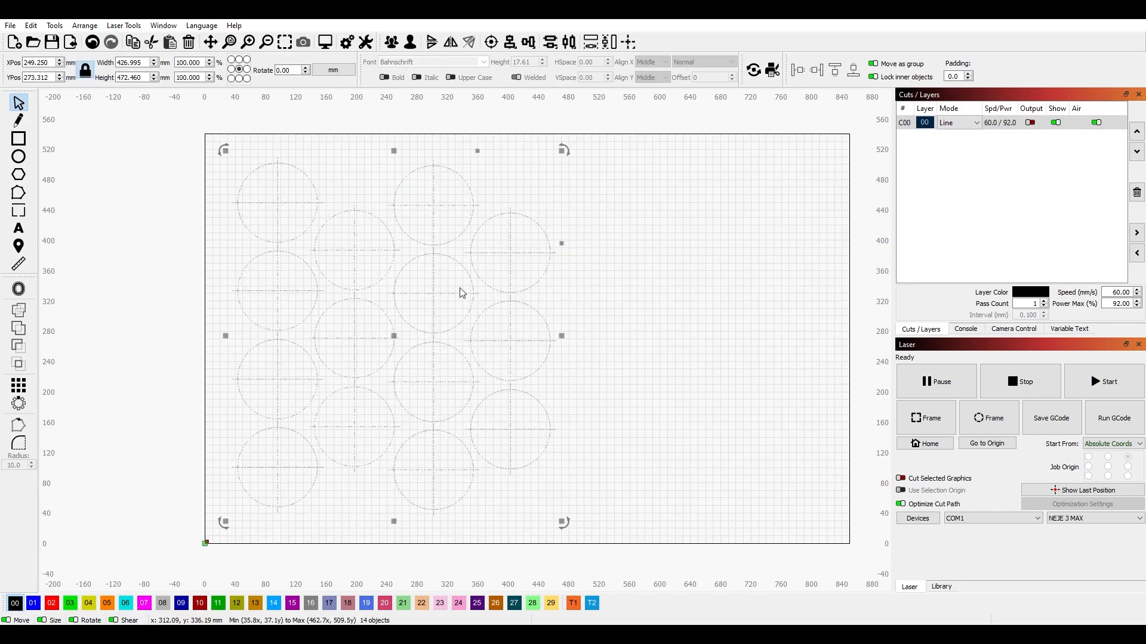
pyautogui.hotkey('ctrl', 'c')
pyautogui.hotkey('ctrl', 'v')
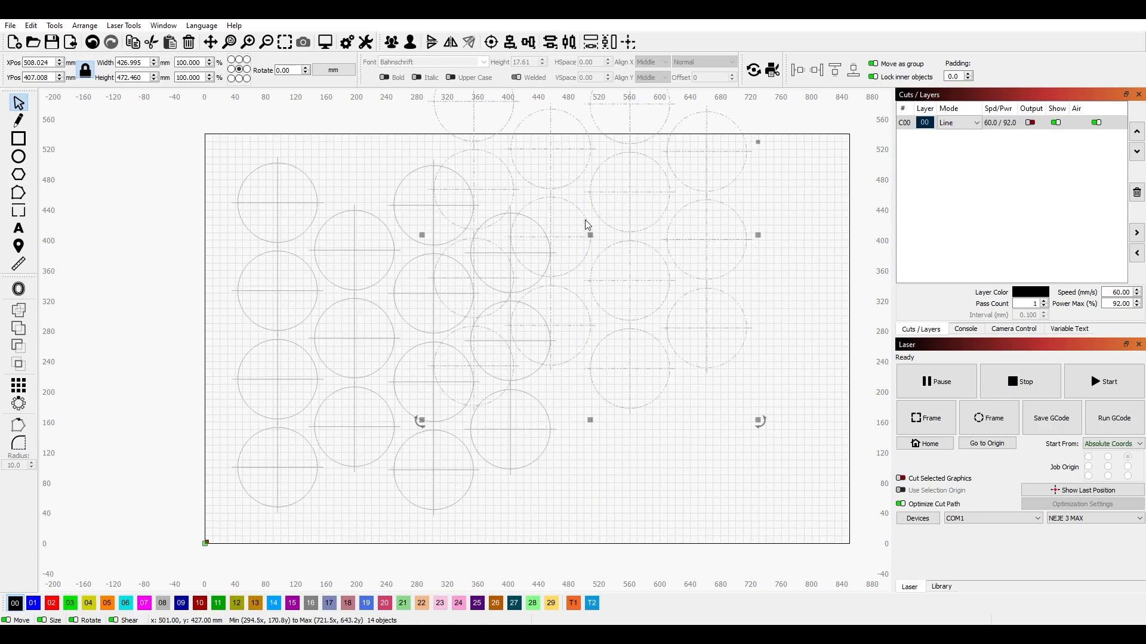
pyautogui.moveTo(589, 225); pyautogui.dragTo(699, 328)
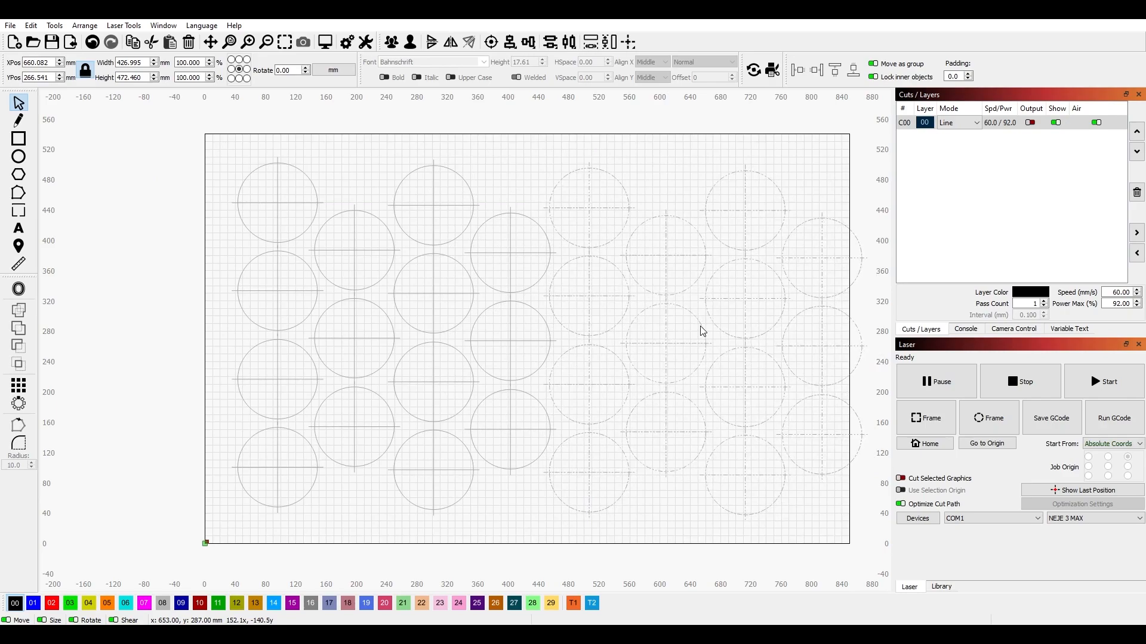
pyautogui.moveTo(700, 327); pyautogui.dragTo(699, 327)
pyautogui.moveTo(613, 399); pyautogui.dragTo(514, 390)
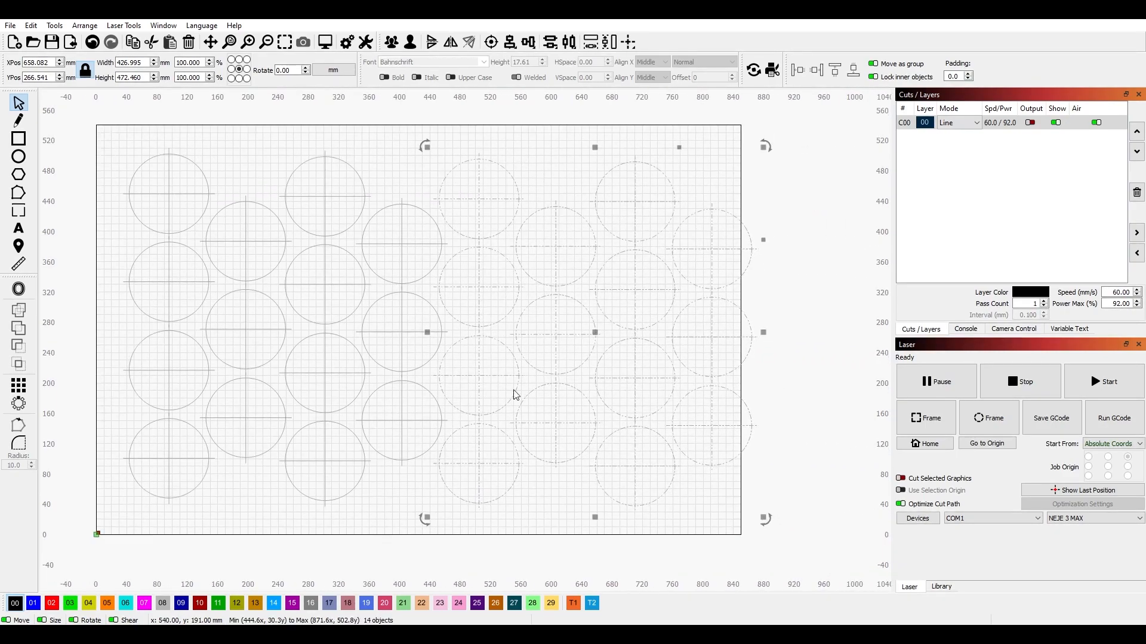
# Delete the outermost column of three crosshair circles that overhangs the work area's edge.
pyautogui.click(778, 339)
pyautogui.moveTo(768, 495); pyautogui.dragTo(711, 189)
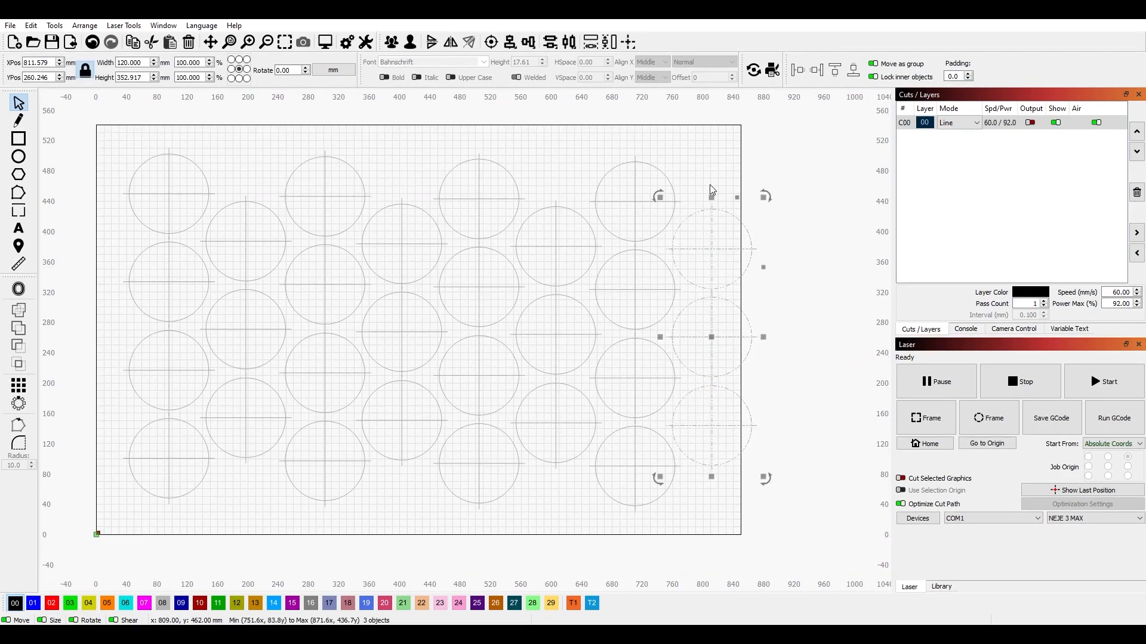
pyautogui.press('Delete')
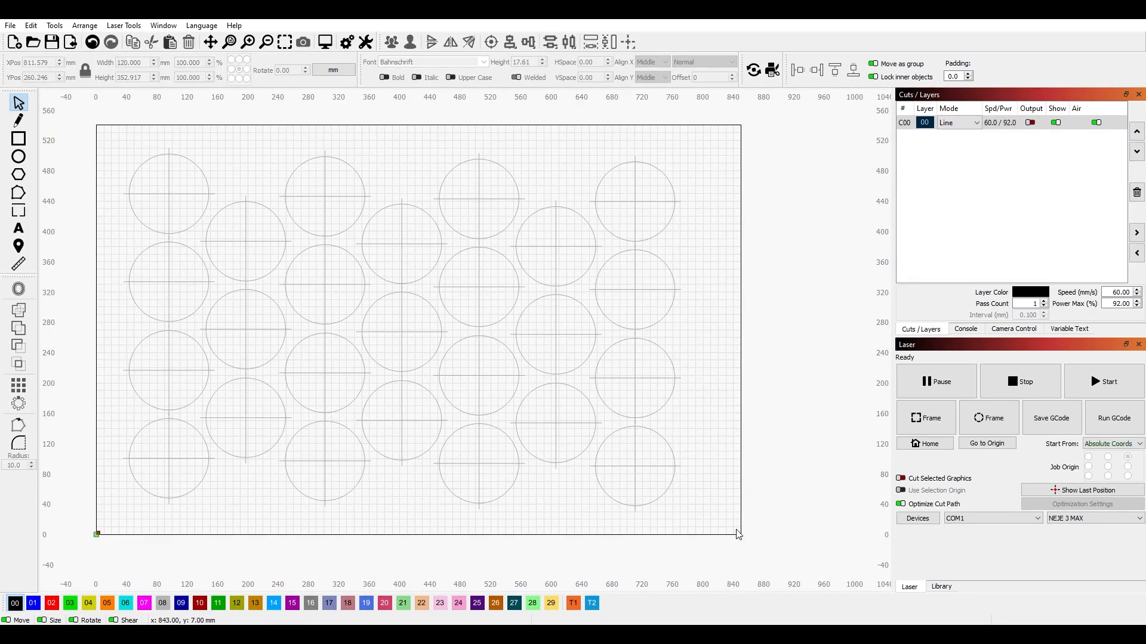
# Move the complete crosshair circle layout to roughly the middle of the work area, at about X 418, Y 267.4 mm.
pyautogui.hotkey('ctrl', 'a')
pyautogui.moveTo(199, 173); pyautogui.dragTo(211, 174)
pyautogui.click(306, 136)
pyautogui.moveTo(369, 143); pyautogui.dragTo(430, 161)
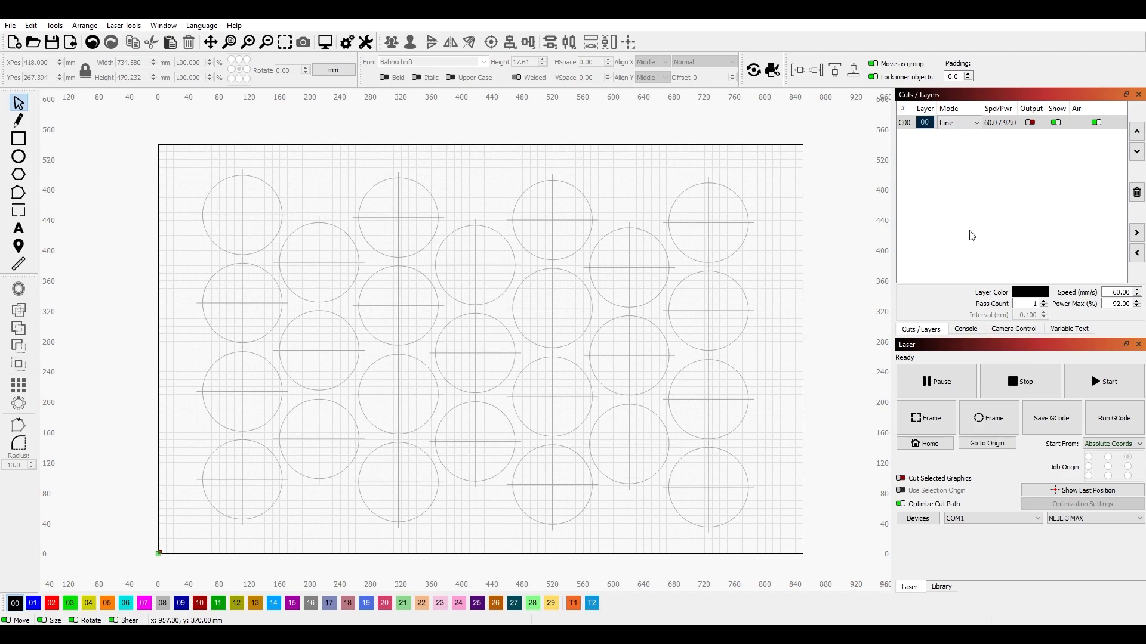
pyautogui.scroll(2, 447, 240)
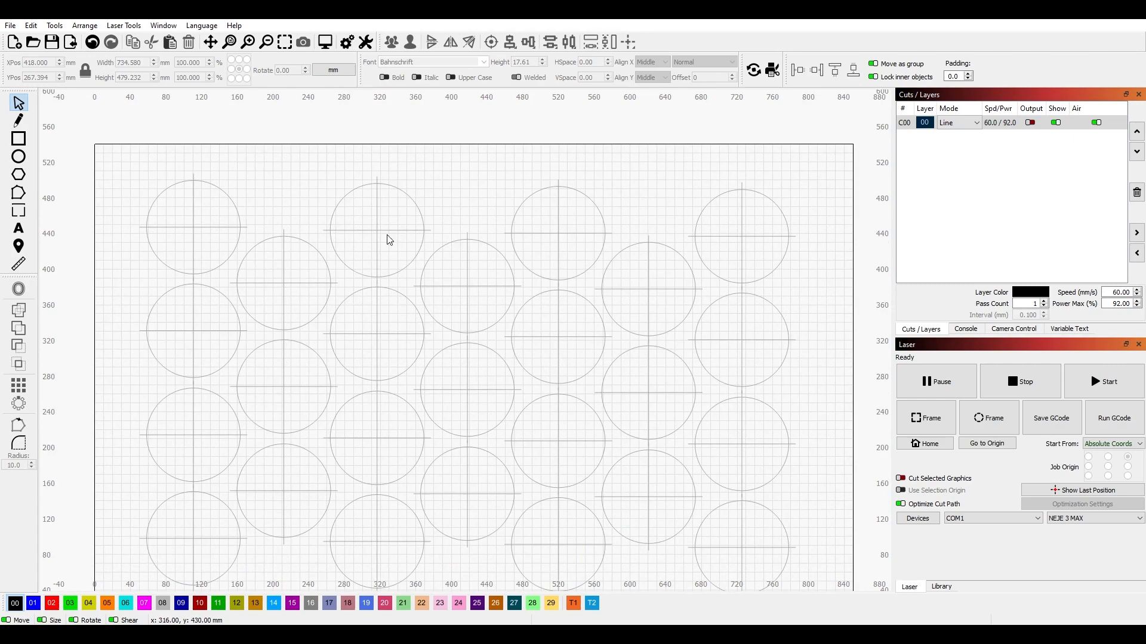
pyautogui.moveTo(279, 149)
pyautogui.mouseDown()
pyautogui.moveTo(258, 182)
pyautogui.moveTo(277, 143)
pyautogui.mouseUp()
pyautogui.moveTo(371, 301); pyautogui.dragTo(376, 252)
pyautogui.scroll(-3, 376, 253)
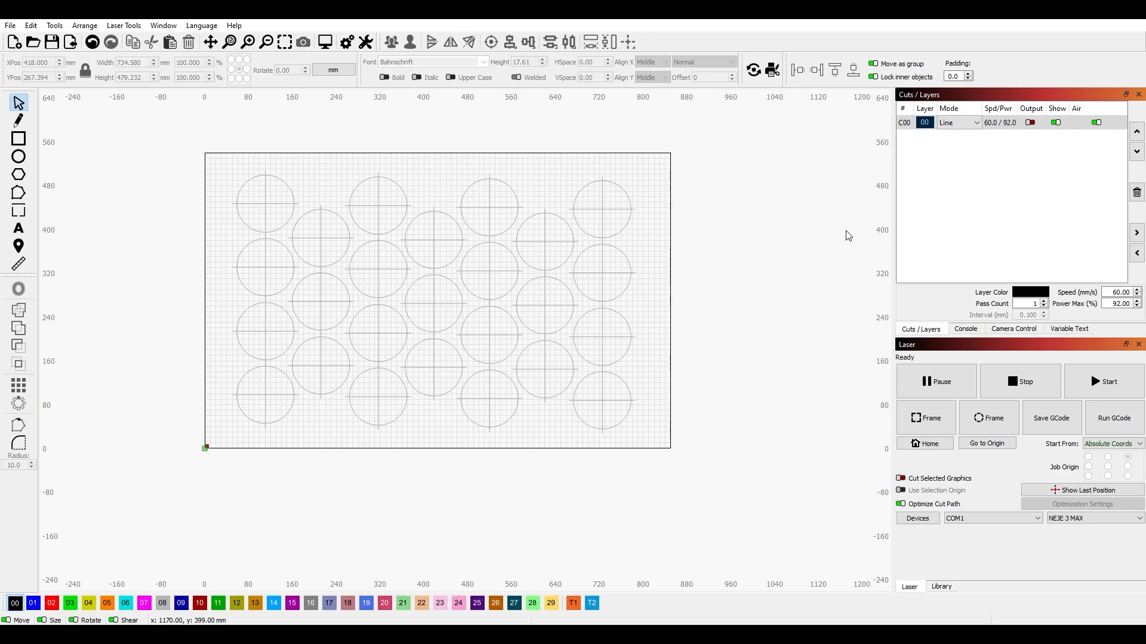
pyautogui.moveTo(295, 185); pyautogui.dragTo(289, 200)
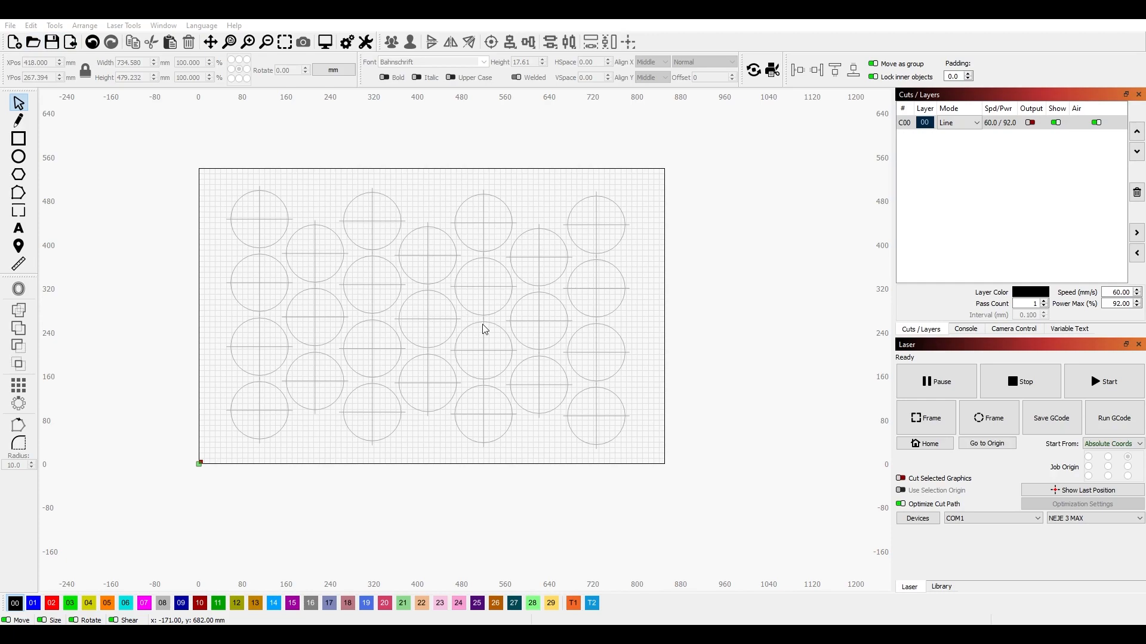
pyautogui.doubleClick(458, 182)
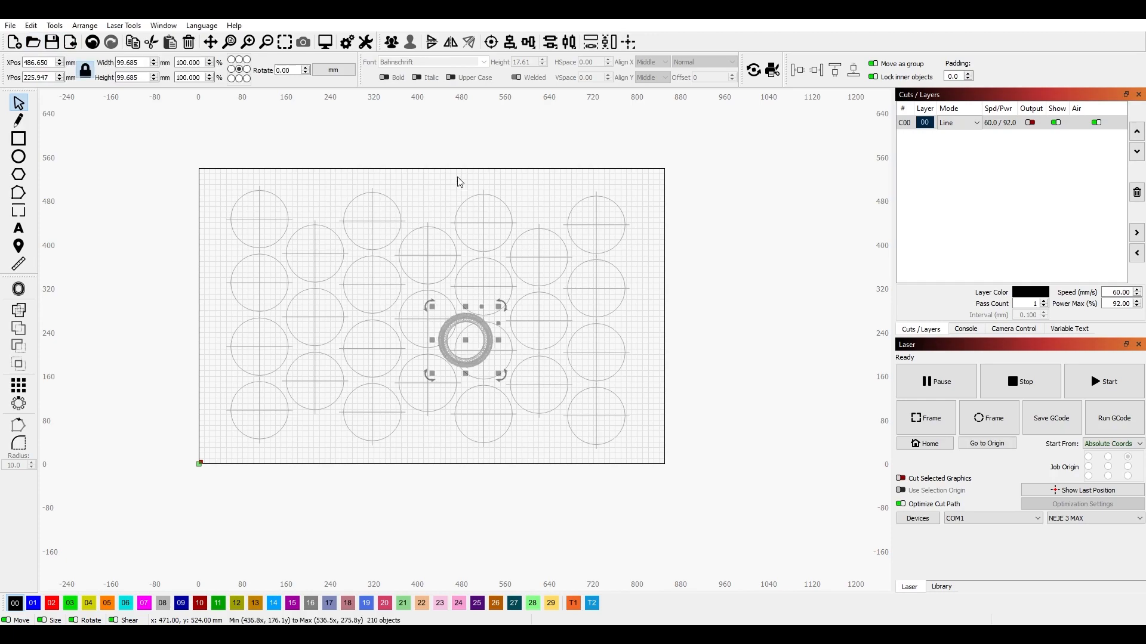
pyautogui.moveTo(462, 246); pyautogui.dragTo(504, 389)
pyautogui.click(509, 466)
pyautogui.moveTo(509, 466); pyautogui.dragTo(450, 216)
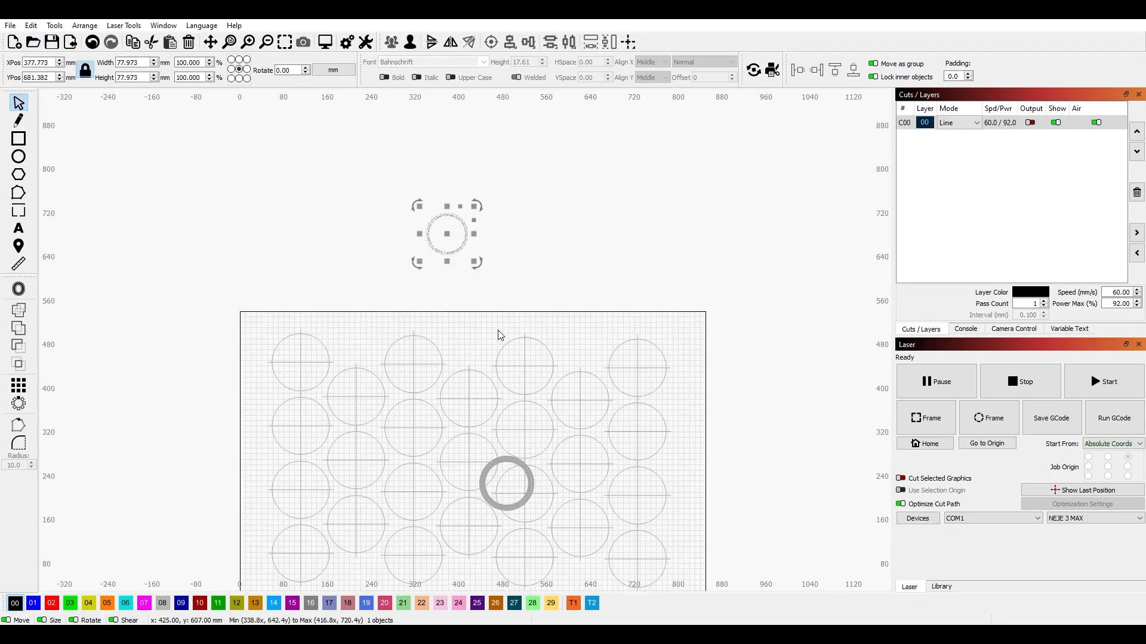
pyautogui.moveTo(518, 463); pyautogui.dragTo(544, 179)
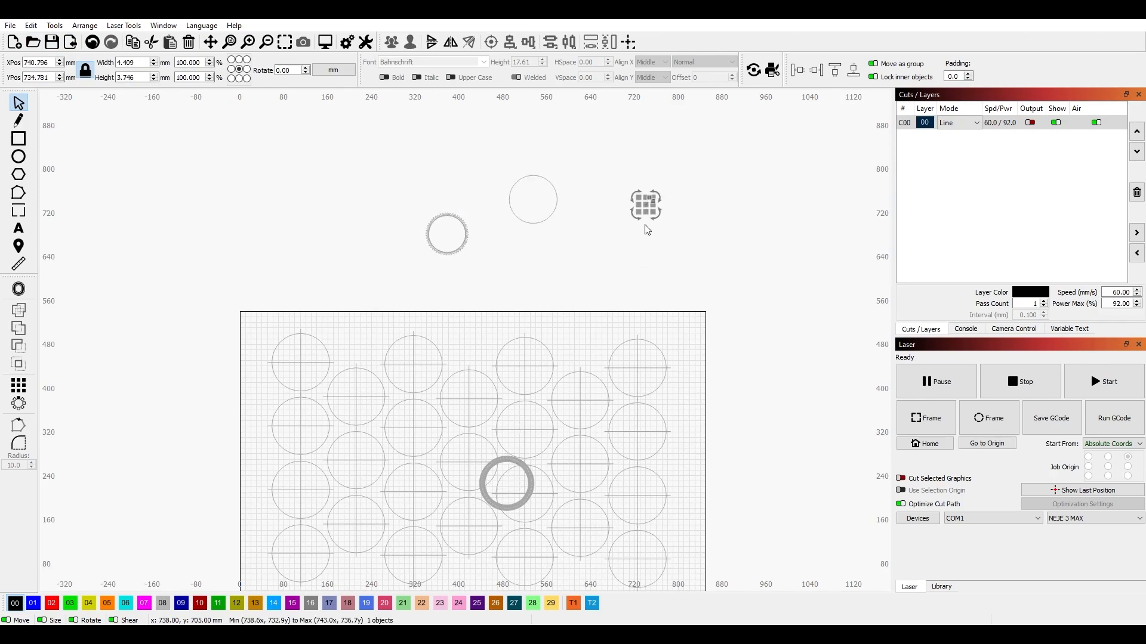
pyautogui.hotkey('ctrl', 'z')
pyautogui.hotkey('ctrl', 'z')
pyautogui.hotkey('ctrl', 'z')
pyautogui.hotkey('ctrl', 'z')
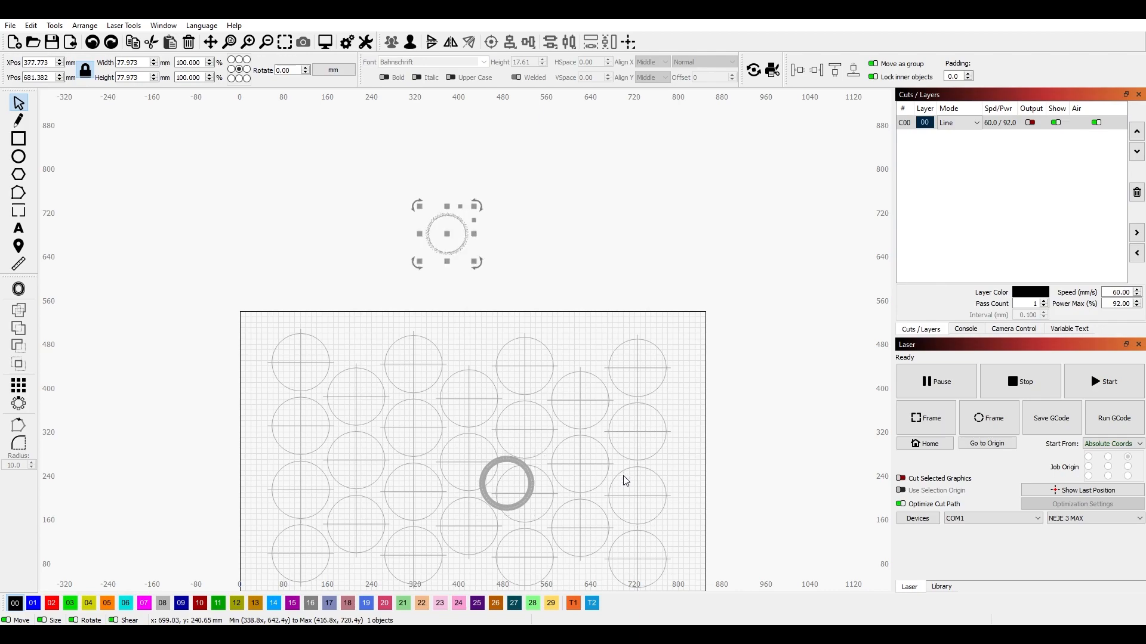
pyautogui.hotkey('ctrl', 'z')
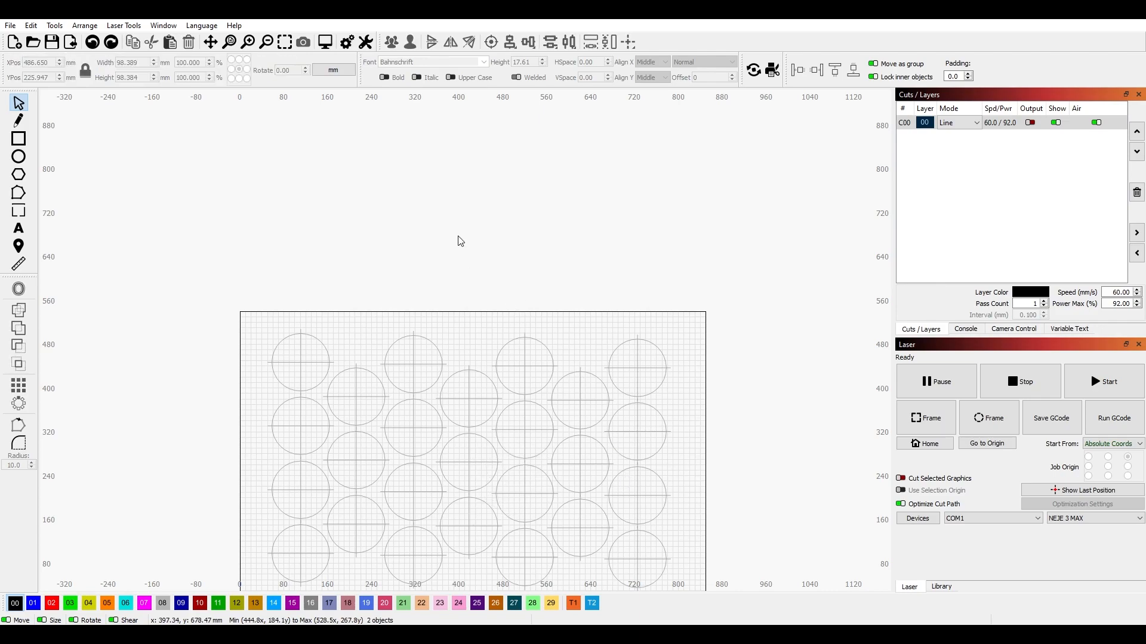
# Paste the copied ring design into the empty space above the work area, at about X 438.7, Y 676.8 mm.
pyautogui.moveTo(460, 232); pyautogui.dragTo(447, 333)
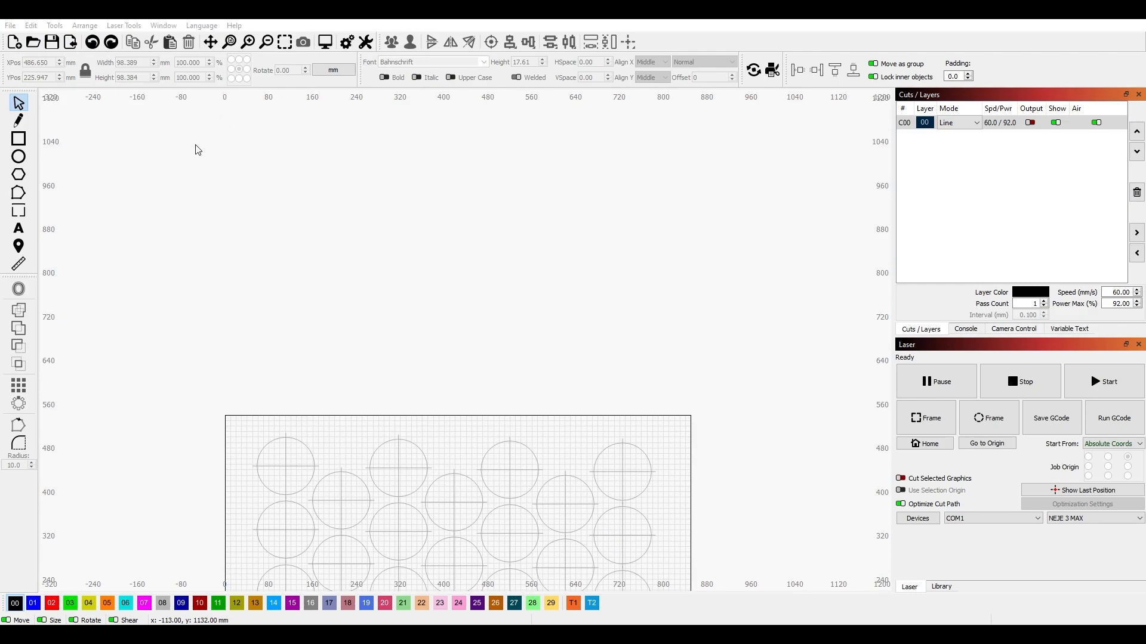
pyautogui.hotkey('ctrl', 'v')
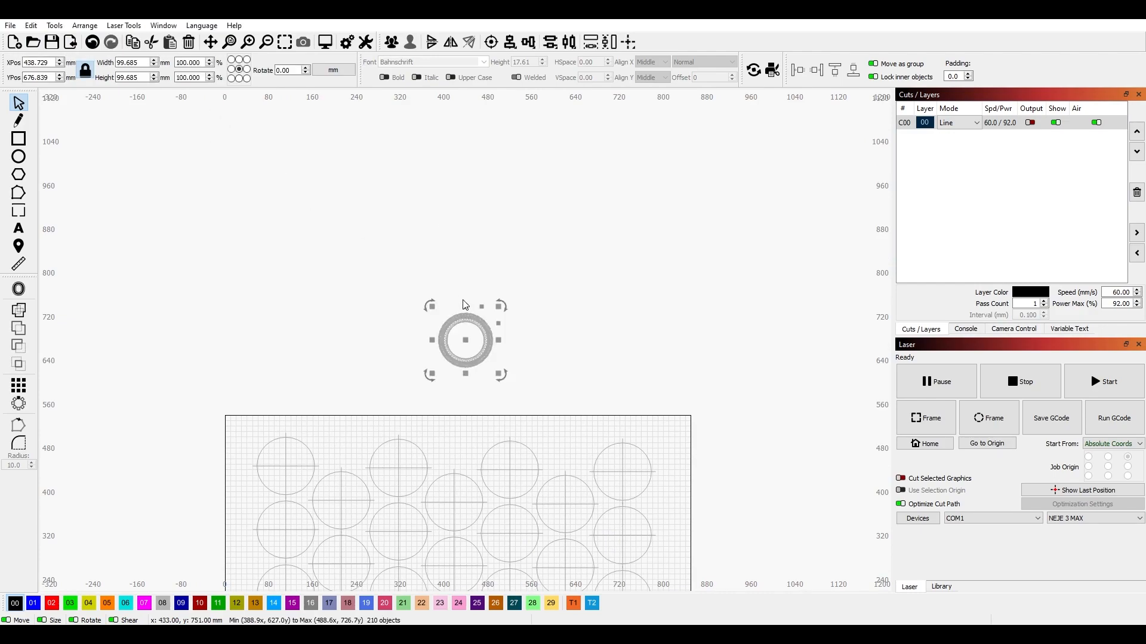
pyautogui.scroll(5, 452, 327)
pyautogui.click(577, 345)
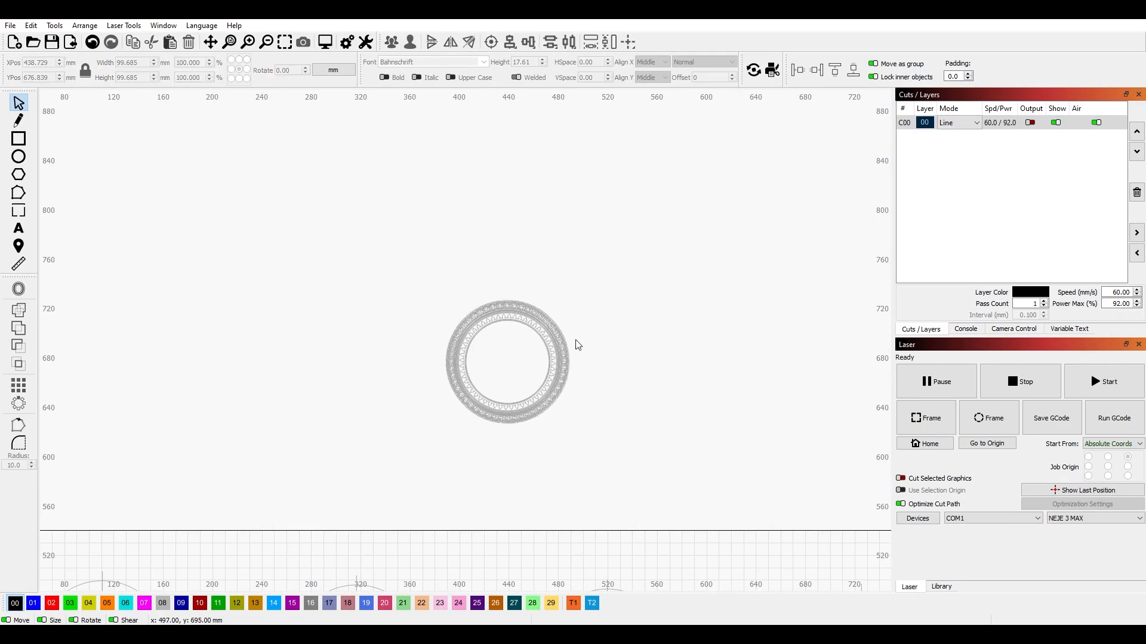
# Pull three nested rings out of the pasted design, placing them at about X 194.4, Y 702.1; X 570.4, Y 805.1; and X 330.4, Y 797.9 mm.
pyautogui.hotkey('ctrl', 'v')
pyautogui.hotkey('ctrl', 'v')
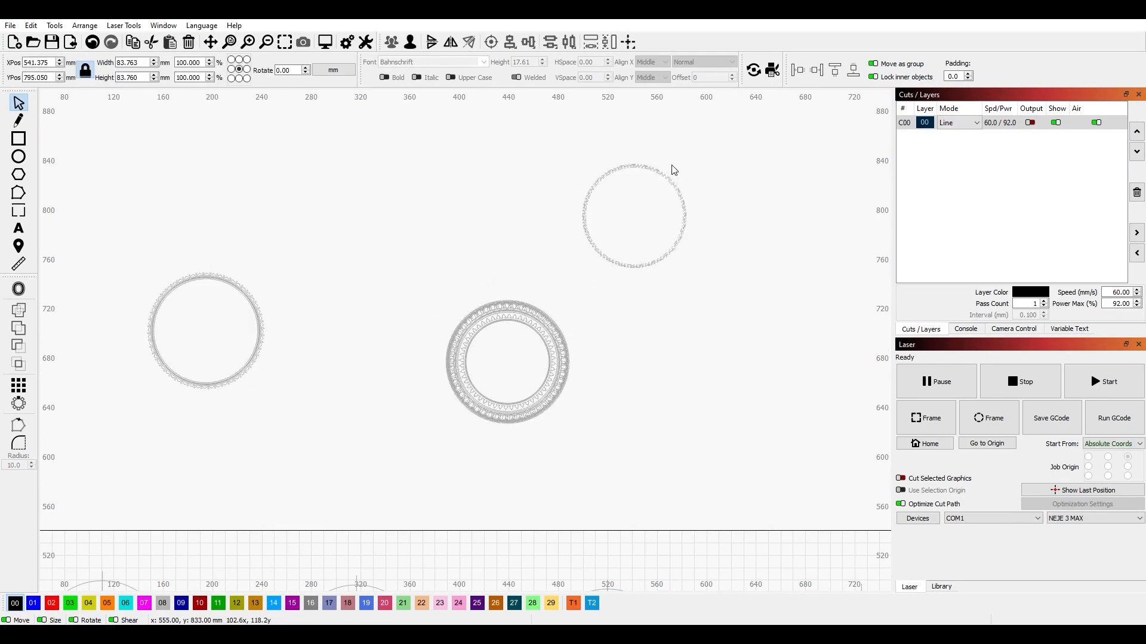
pyautogui.moveTo(544, 313); pyautogui.dragTo(411, 163)
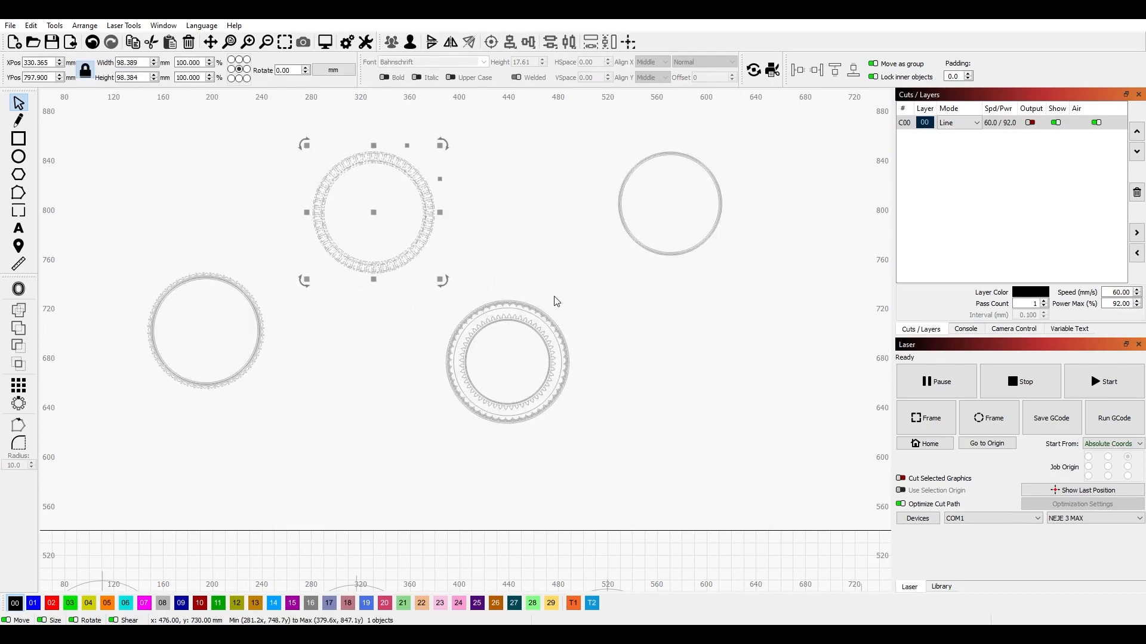
# Pull the innermost toothed ring out of the design and place it in the empty space at about X 610.4, Y 654.5 mm.
pyautogui.moveTo(540, 314); pyautogui.dragTo(651, 345)
pyautogui.hotkey('ctrl', 'z')
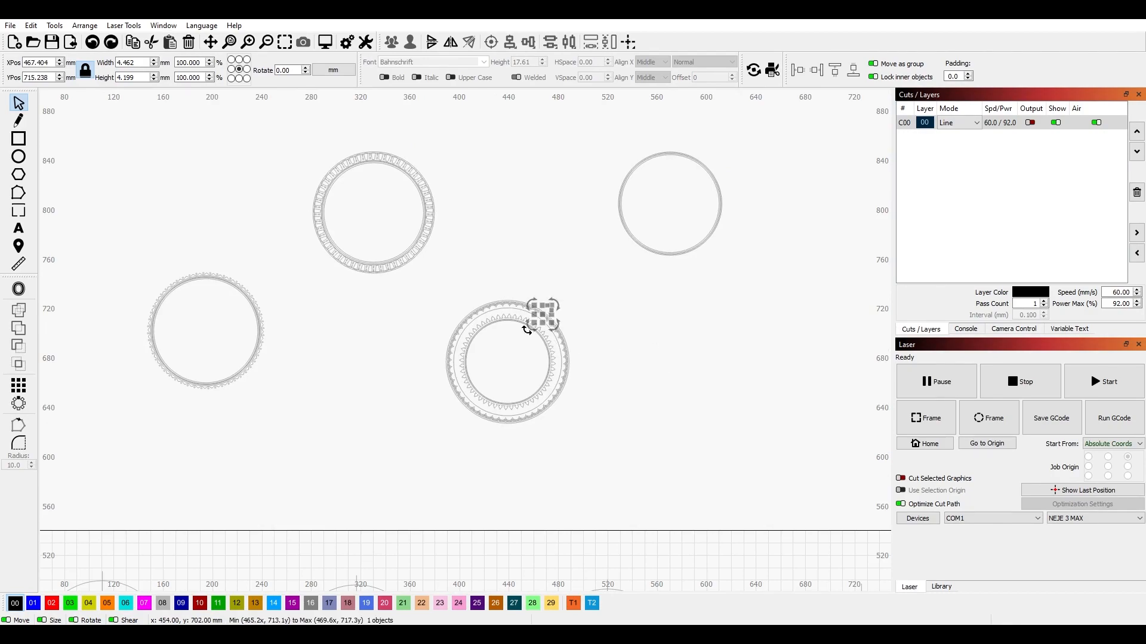
pyautogui.moveTo(513, 320); pyautogui.dragTo(729, 353)
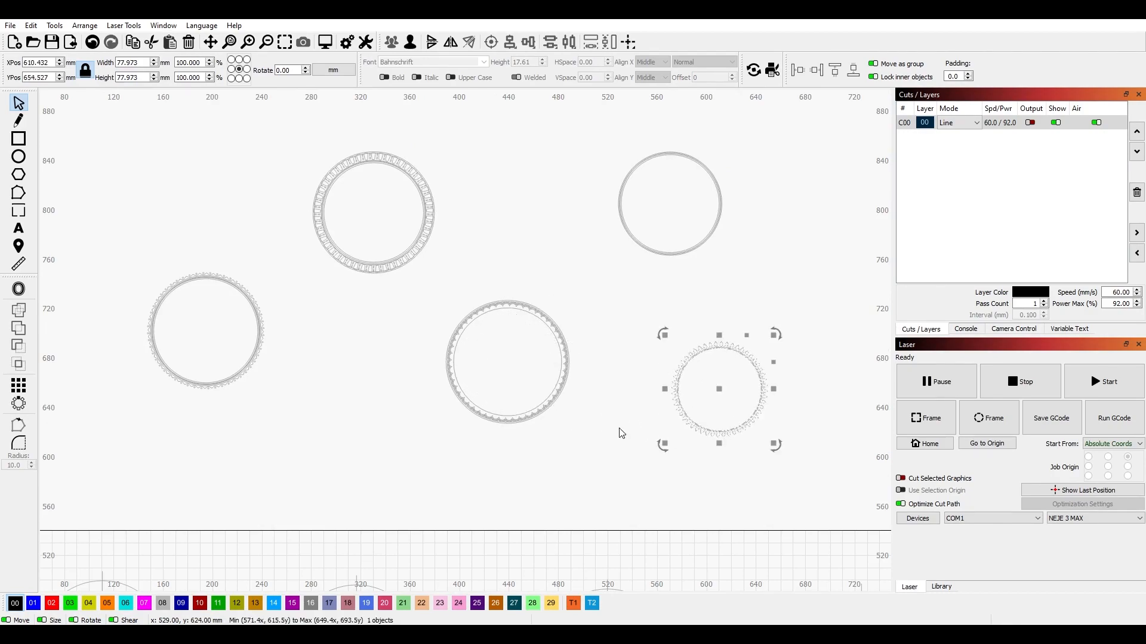
pyautogui.click(619, 430)
# Examine the line work of the separated rings up close, including the scalloped, plain thin and pillar-patterned ones.
pyautogui.scroll(3, 754, 399)
pyautogui.scroll(-4, 757, 398)
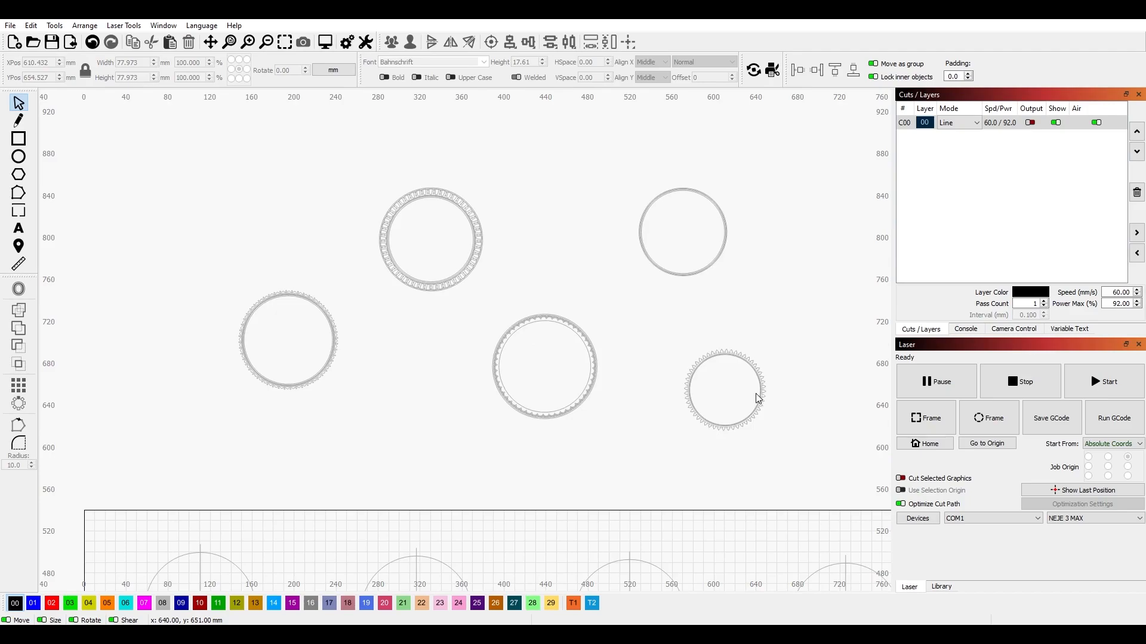
pyautogui.scroll(5, 539, 340)
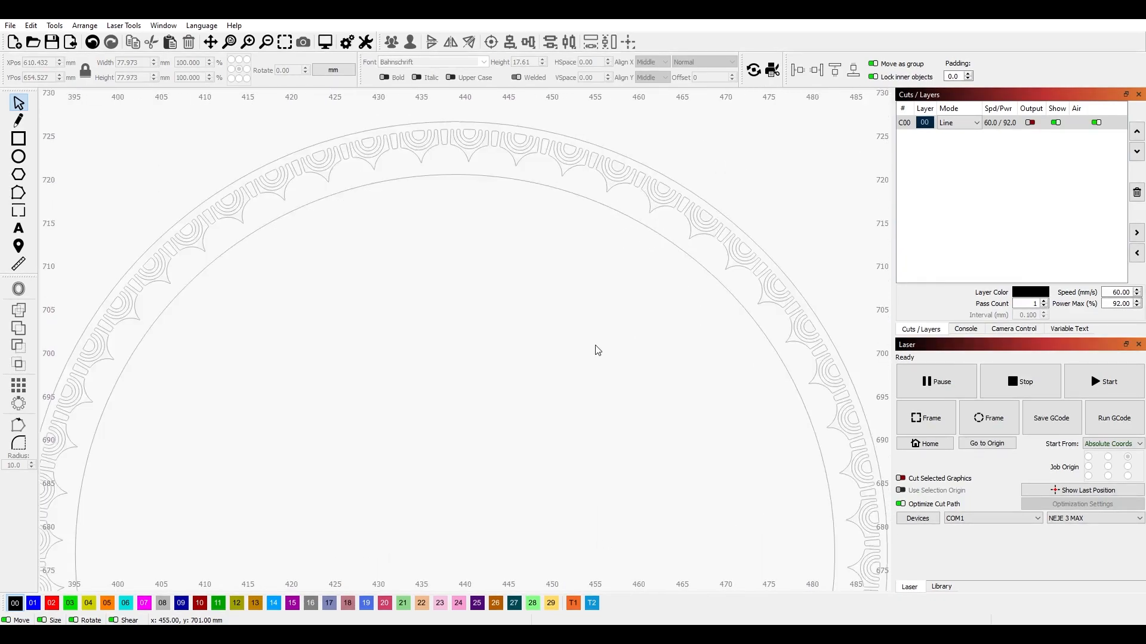
pyautogui.moveTo(780, 271); pyautogui.dragTo(576, 454)
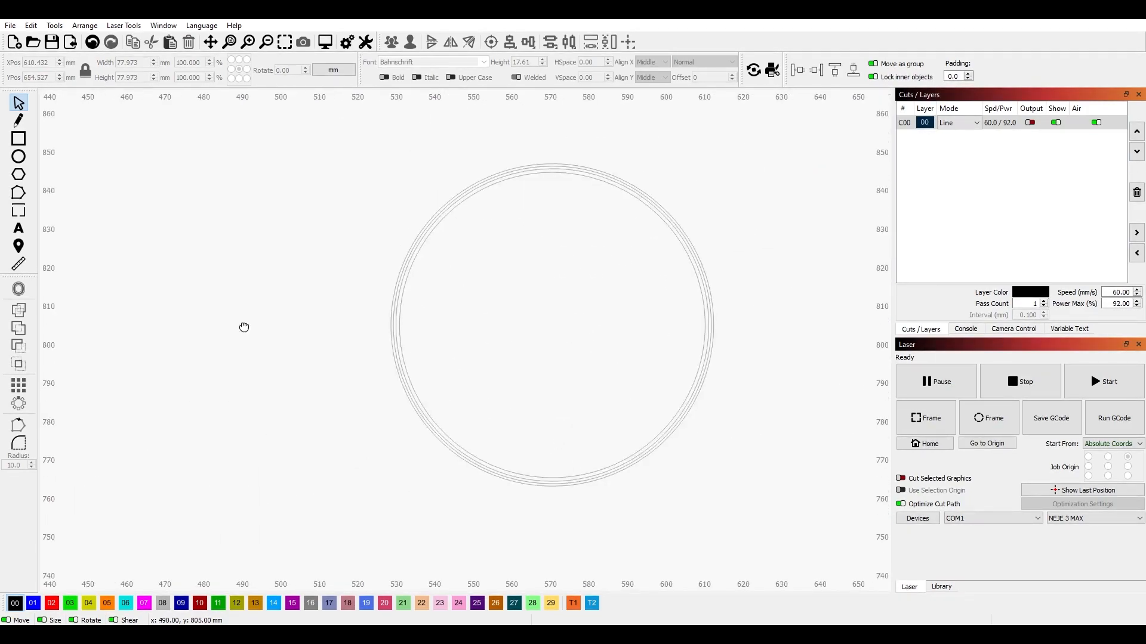
pyautogui.moveTo(244, 327); pyautogui.dragTo(626, 366)
pyautogui.scroll(-3, 696, 417)
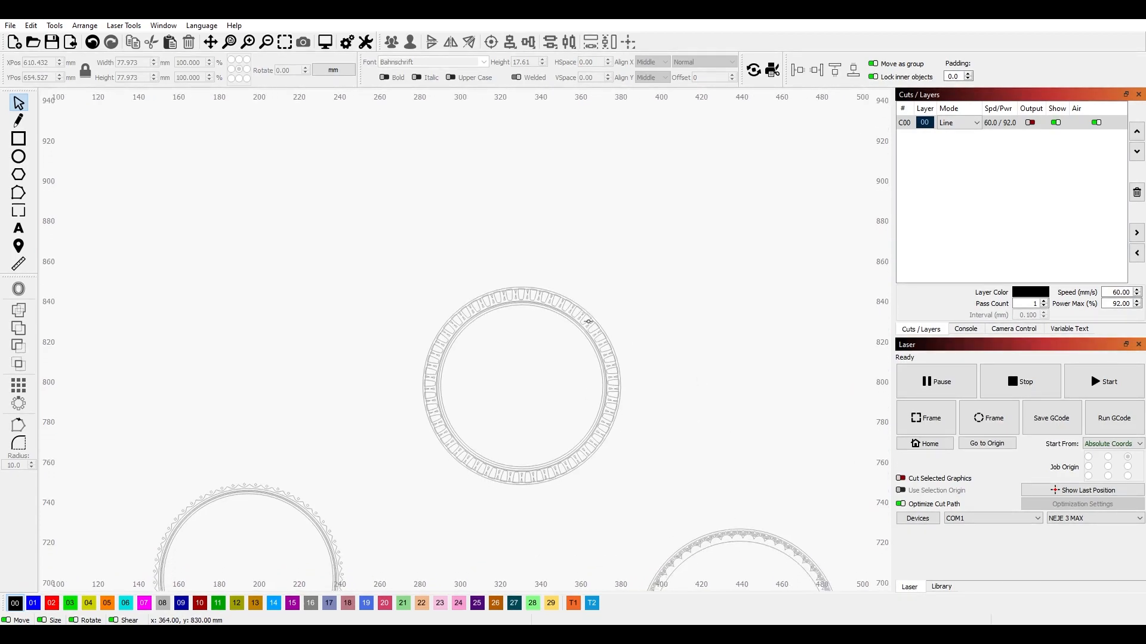
pyautogui.scroll(5, 591, 318)
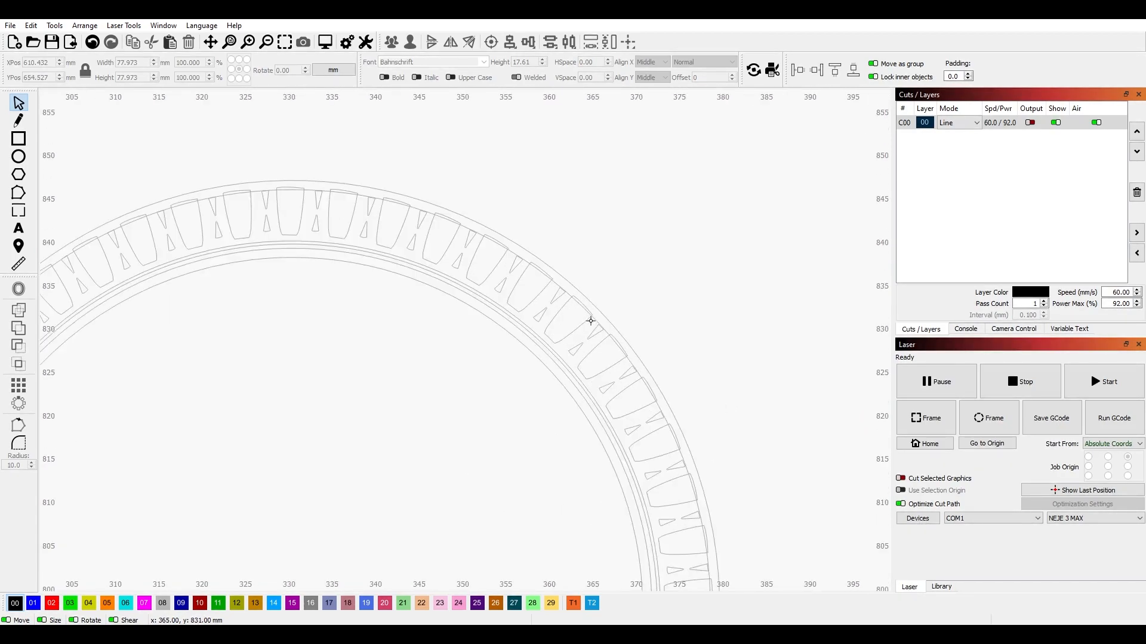
pyautogui.scroll(-5, 590, 320)
pyautogui.scroll(-2, 780, 417)
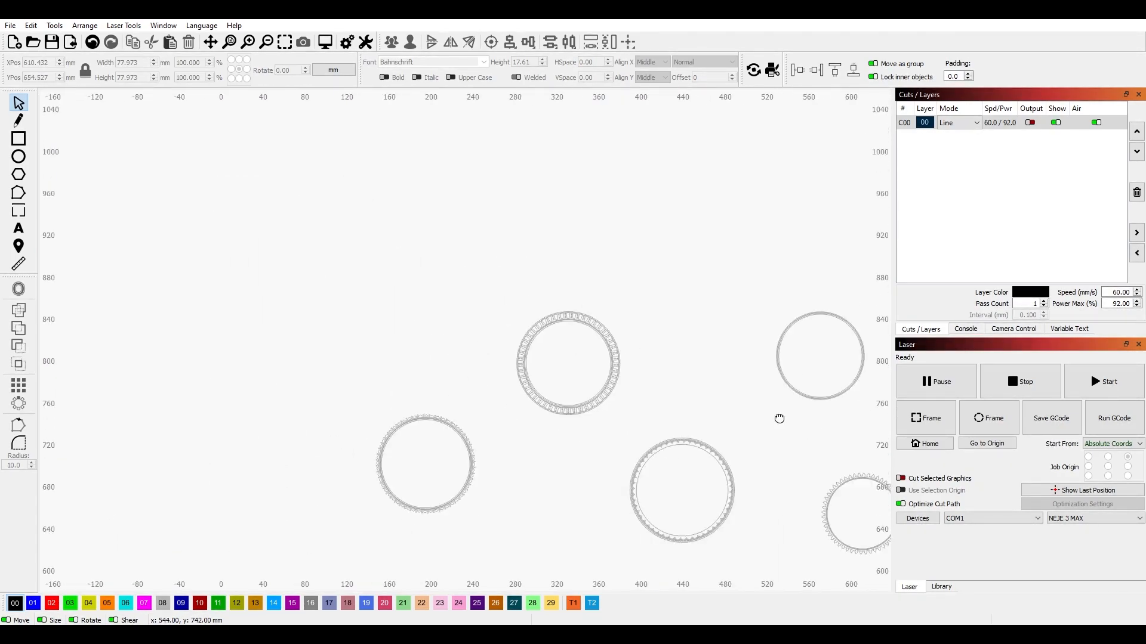
# Try to place the toothed ring inside the plain thin ring by eye, at about X 570.4, Y 805.5 mm.
pyautogui.moveTo(780, 417); pyautogui.dragTo(546, 337)
pyautogui.moveTo(719, 495); pyautogui.dragTo(572, 357)
pyautogui.moveTo(626, 394); pyautogui.dragTo(586, 239)
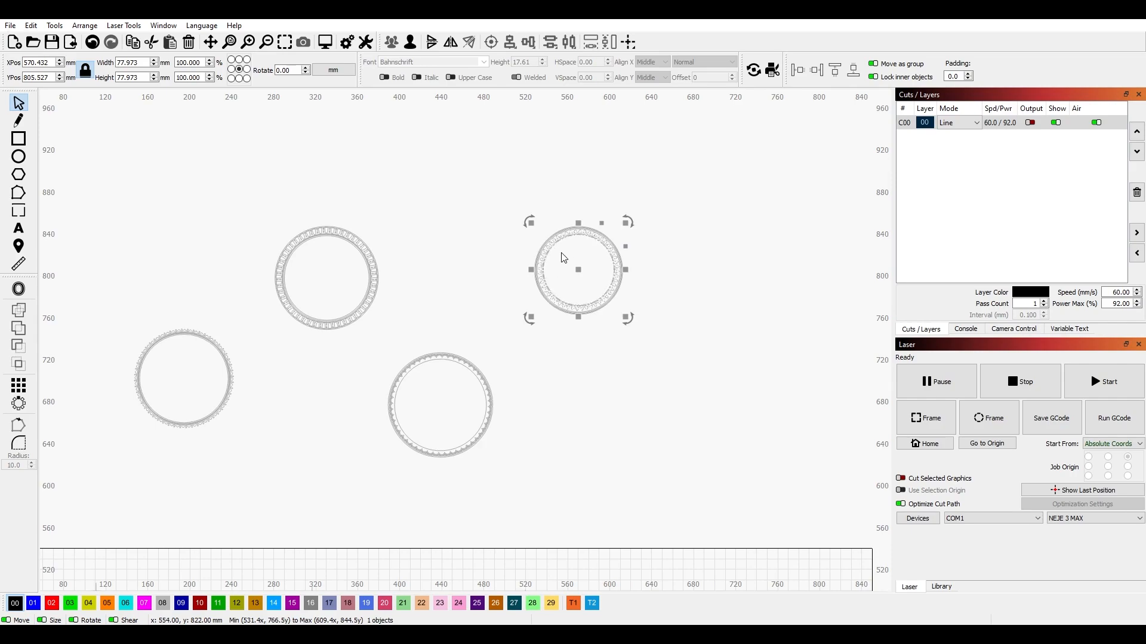
pyautogui.scroll(6, 564, 258)
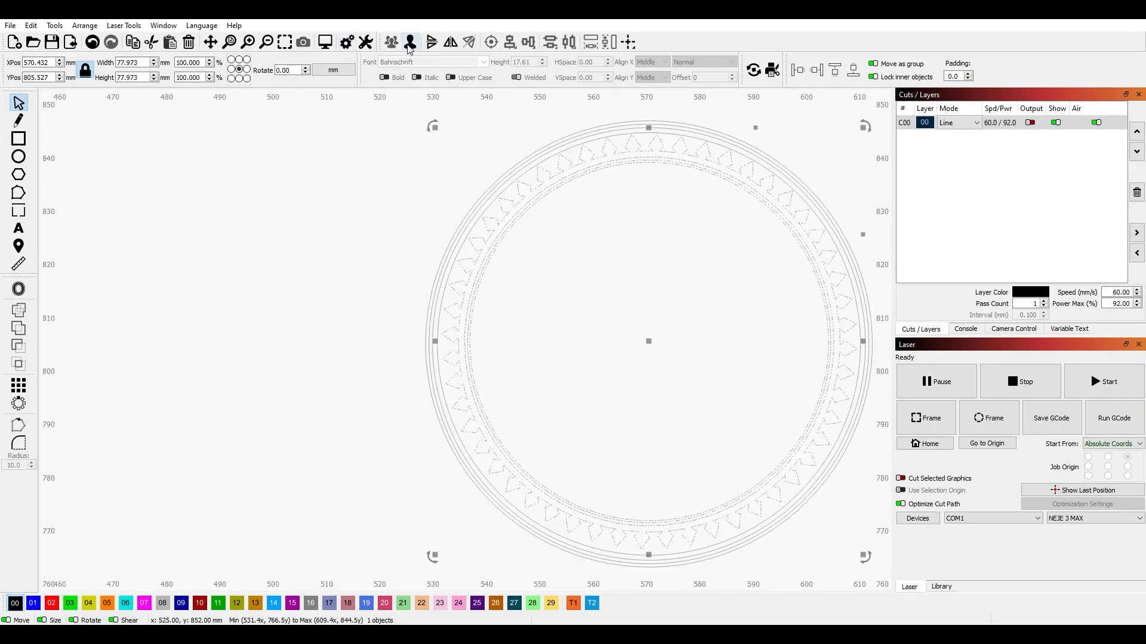
pyautogui.moveTo(730, 163); pyautogui.dragTo(361, 205)
pyautogui.scroll(-4, 647, 373)
pyautogui.click(775, 389)
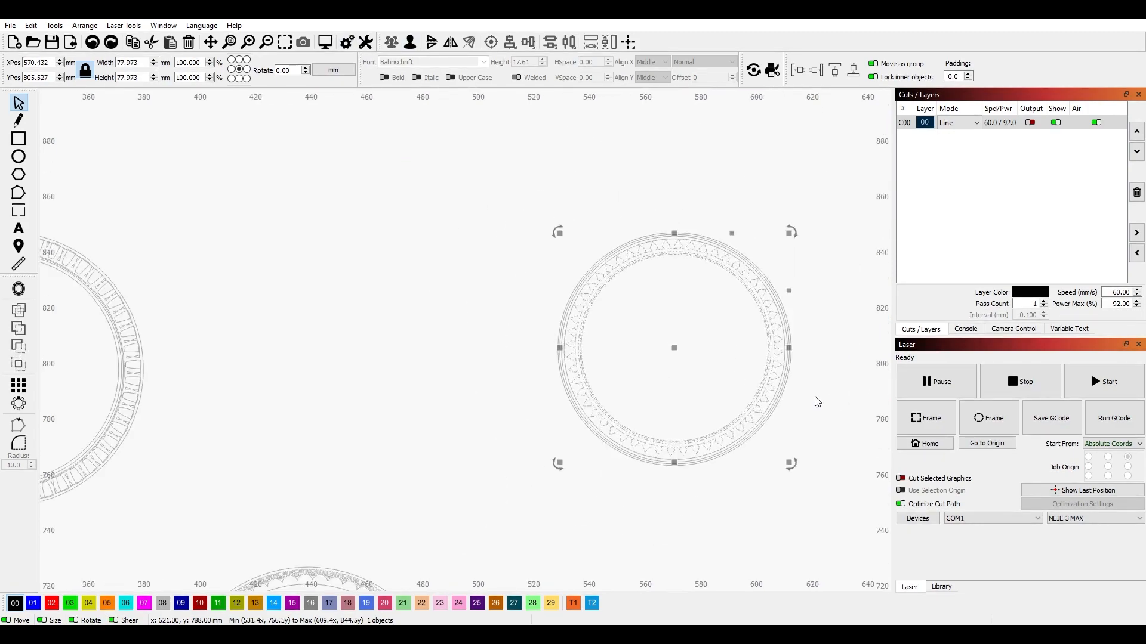
pyautogui.moveTo(815, 444); pyautogui.dragTo(716, 314)
pyautogui.hotkey('ctrl', 'z')
# Align the toothed ring's centre with the plain thin ring's centre so both form one concentric design at X 570.375, Y 805.050 mm.
pyautogui.moveTo(716, 395); pyautogui.dragTo(678, 353)
pyautogui.scroll(-2, 708, 480)
pyautogui.moveTo(709, 480); pyautogui.dragTo(525, 362)
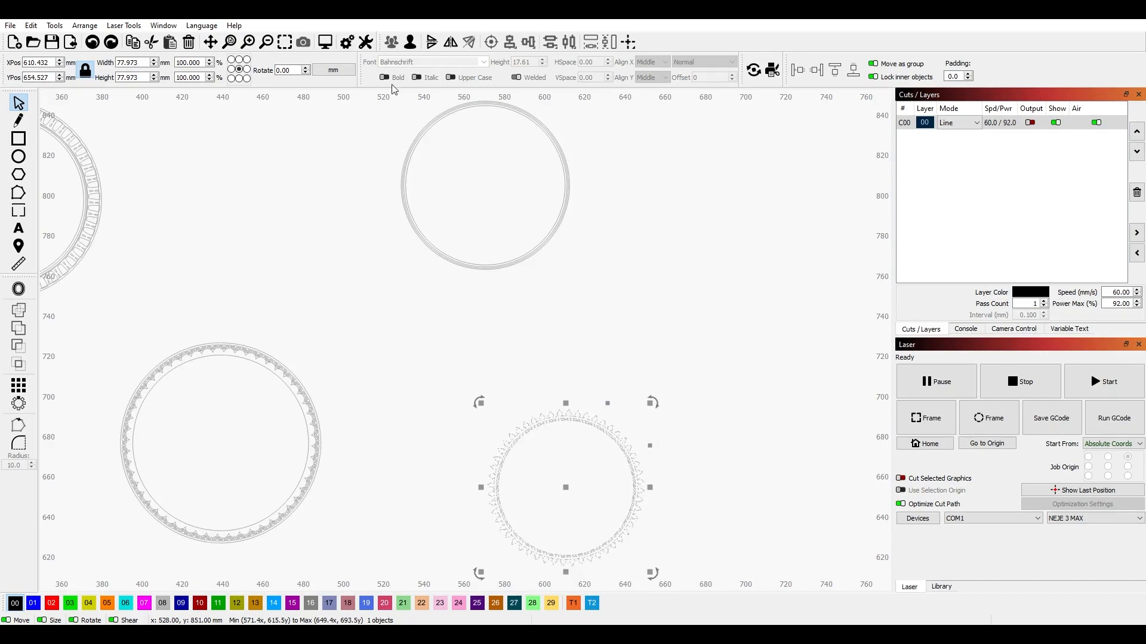
pyautogui.scroll(-1, 620, 425)
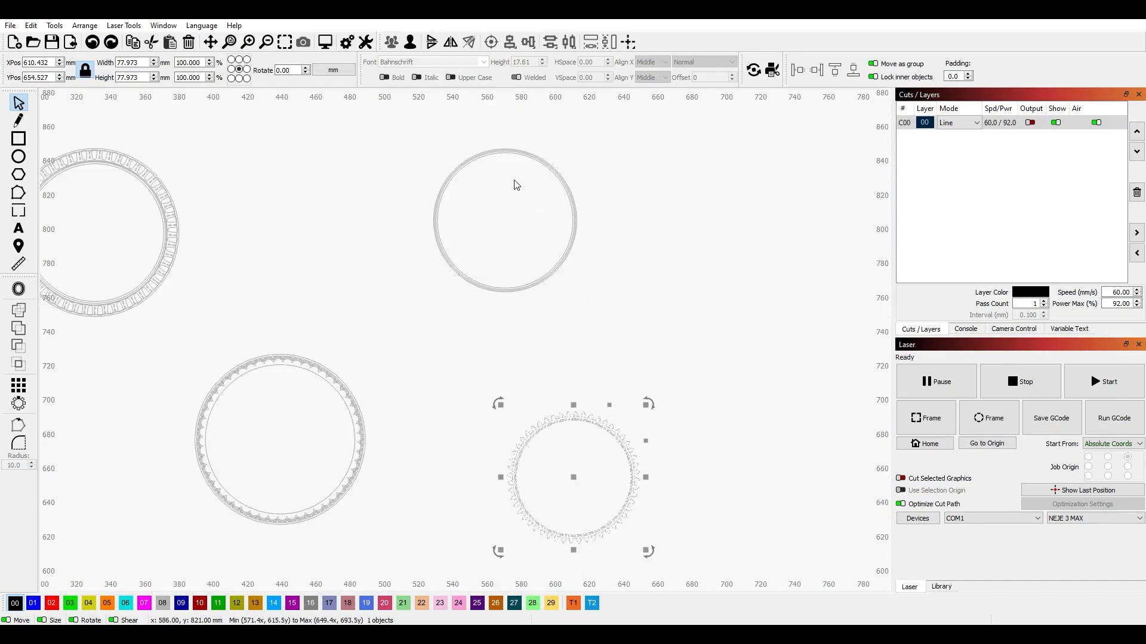
pyautogui.click(671, 322)
pyautogui.click(477, 372)
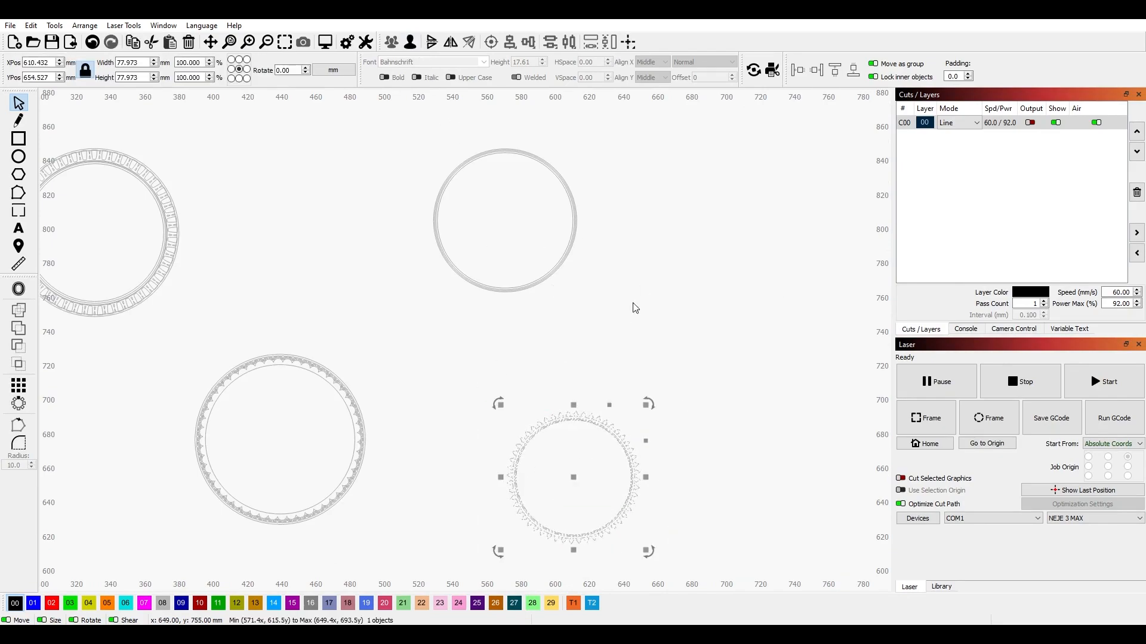
pyautogui.moveTo(637, 327); pyautogui.dragTo(411, 119)
pyautogui.click(645, 363)
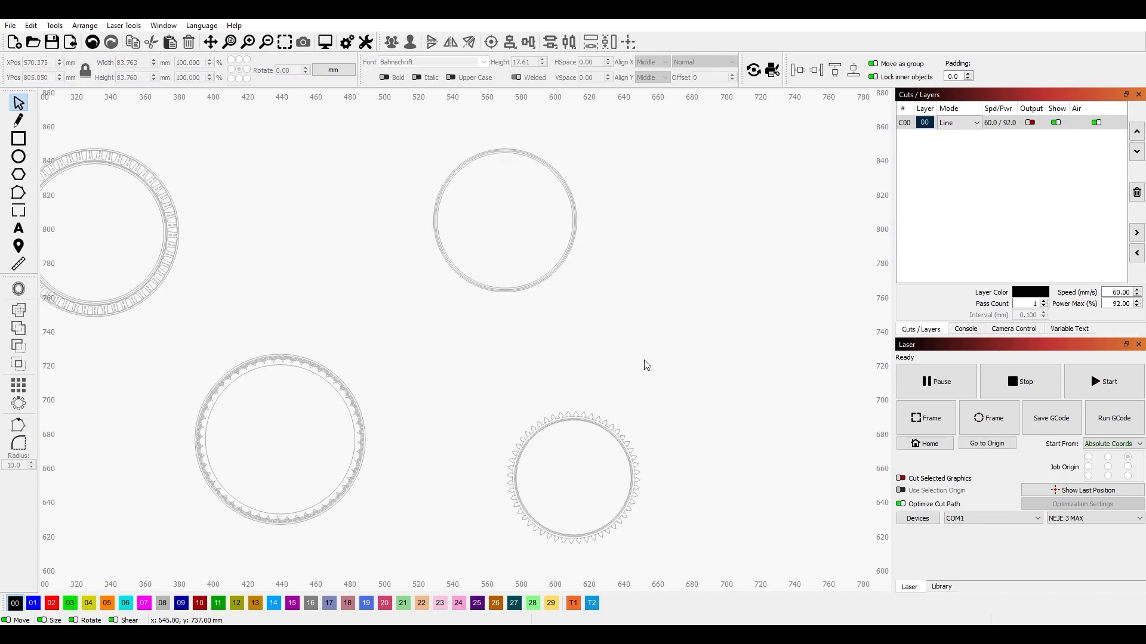
pyautogui.click(626, 511)
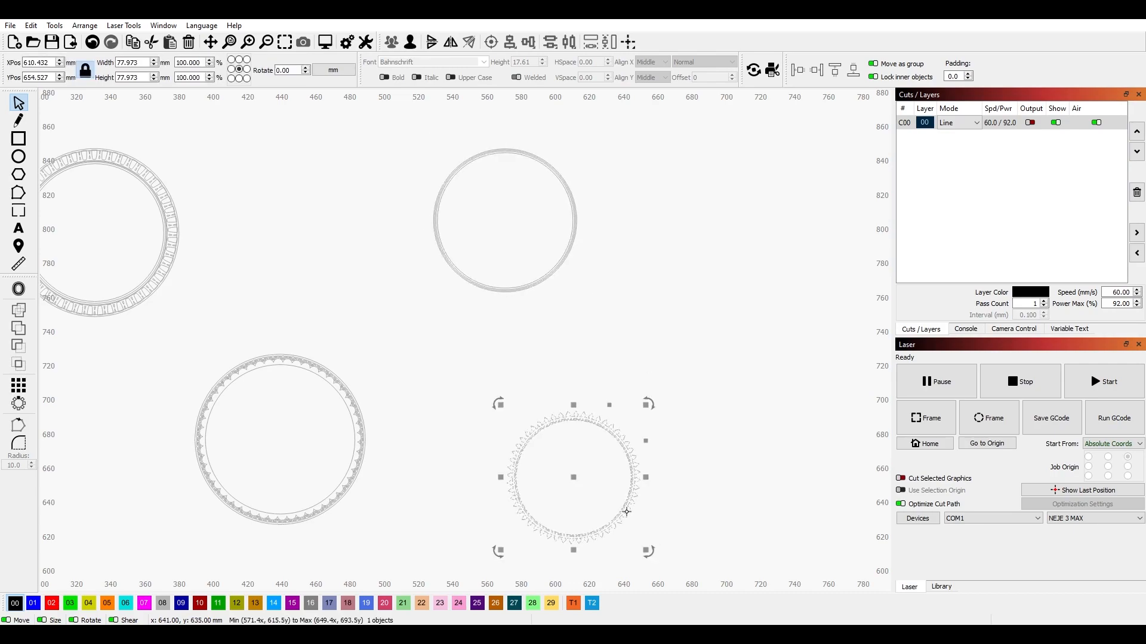
pyautogui.keyDown('shift'); pyautogui.click(567, 255); pyautogui.keyUp('shift')
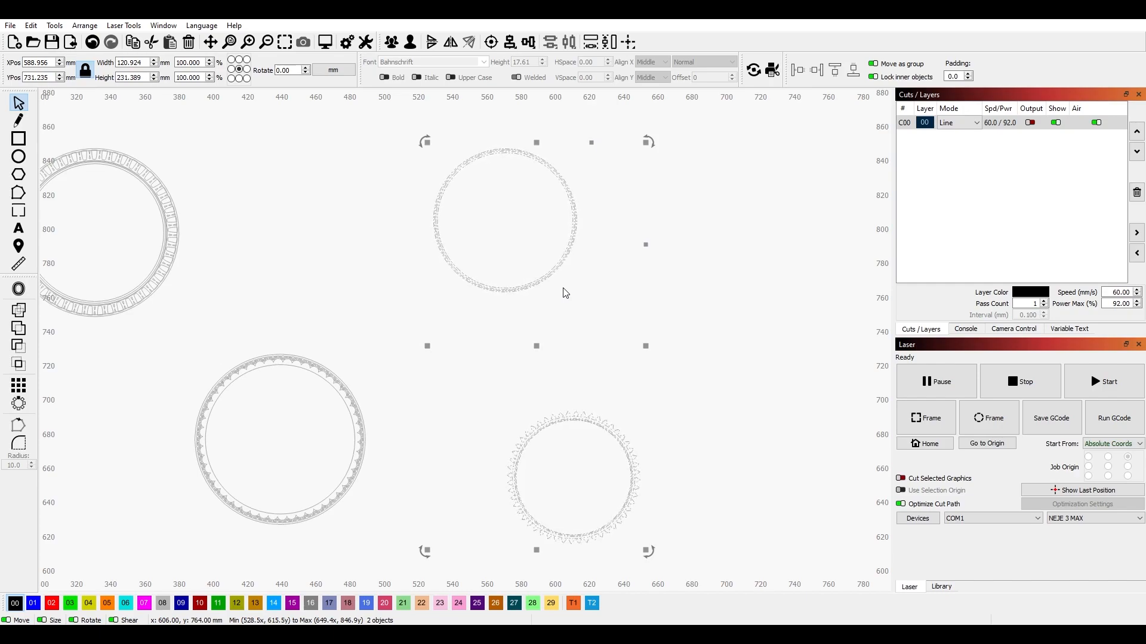
pyautogui.click(491, 43)
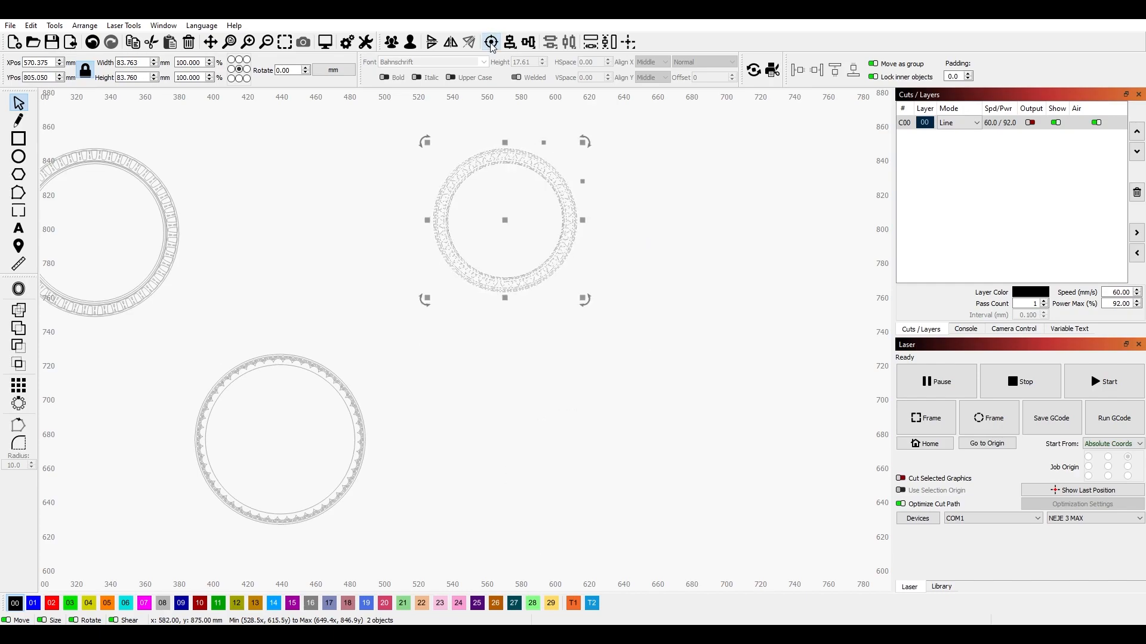
pyautogui.click(528, 209)
pyautogui.scroll(5, 528, 208)
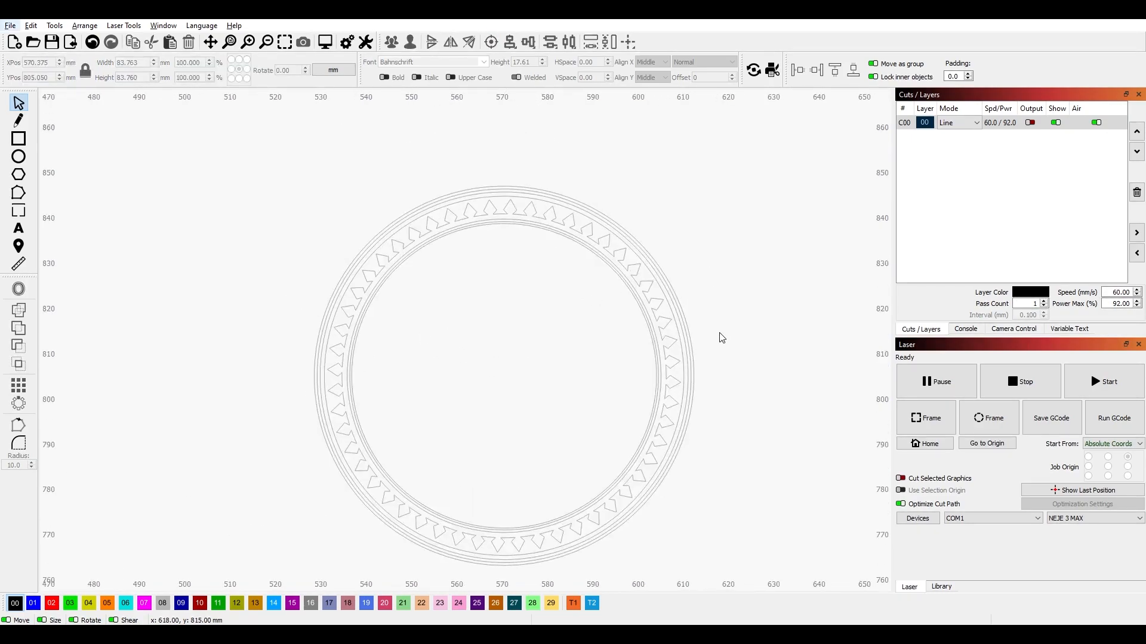
# Assign all four ring designs above the work area to the red 02 Fill layer.
pyautogui.scroll(-10, 721, 338)
pyautogui.scroll(2, 745, 366)
pyautogui.moveTo(744, 392); pyautogui.dragTo(715, 258)
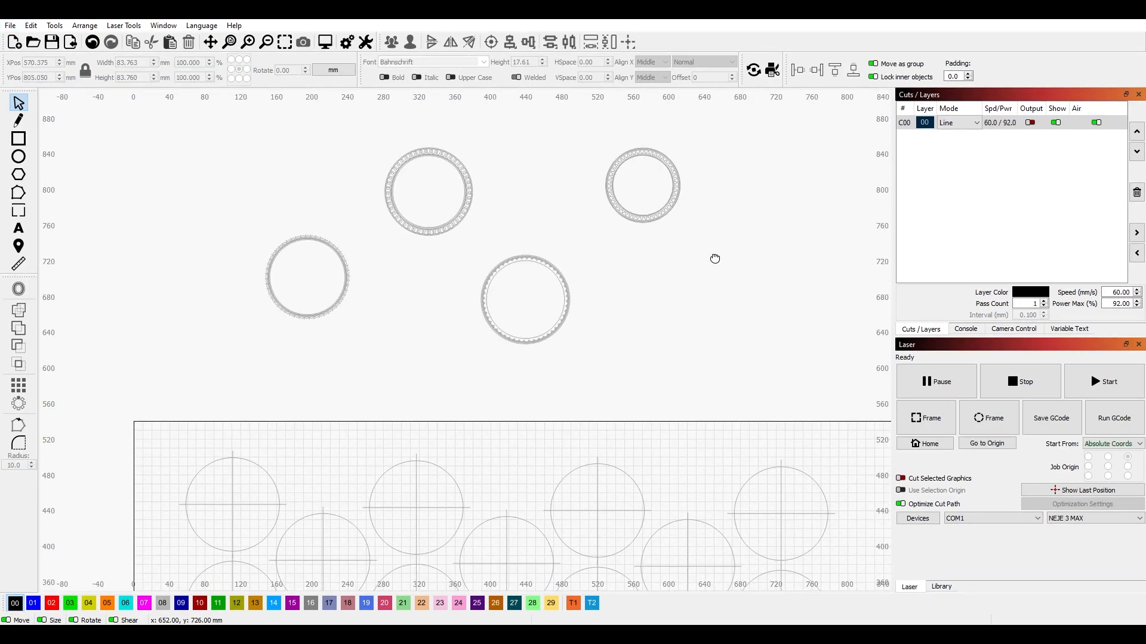
pyautogui.scroll(-4, 634, 276)
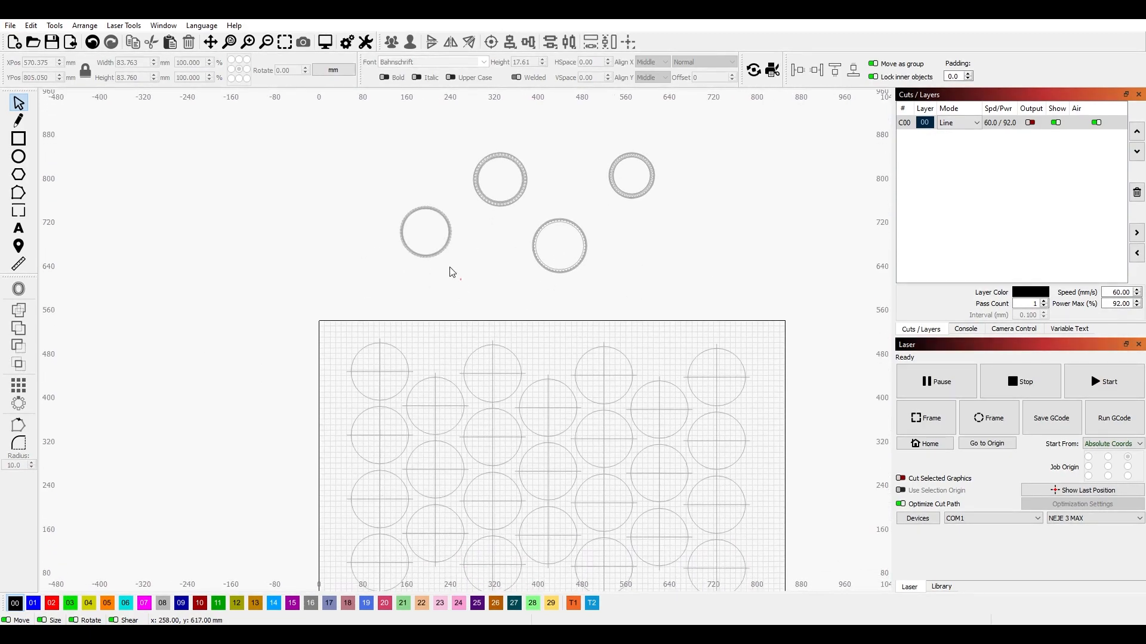
pyautogui.moveTo(461, 280); pyautogui.dragTo(369, 195)
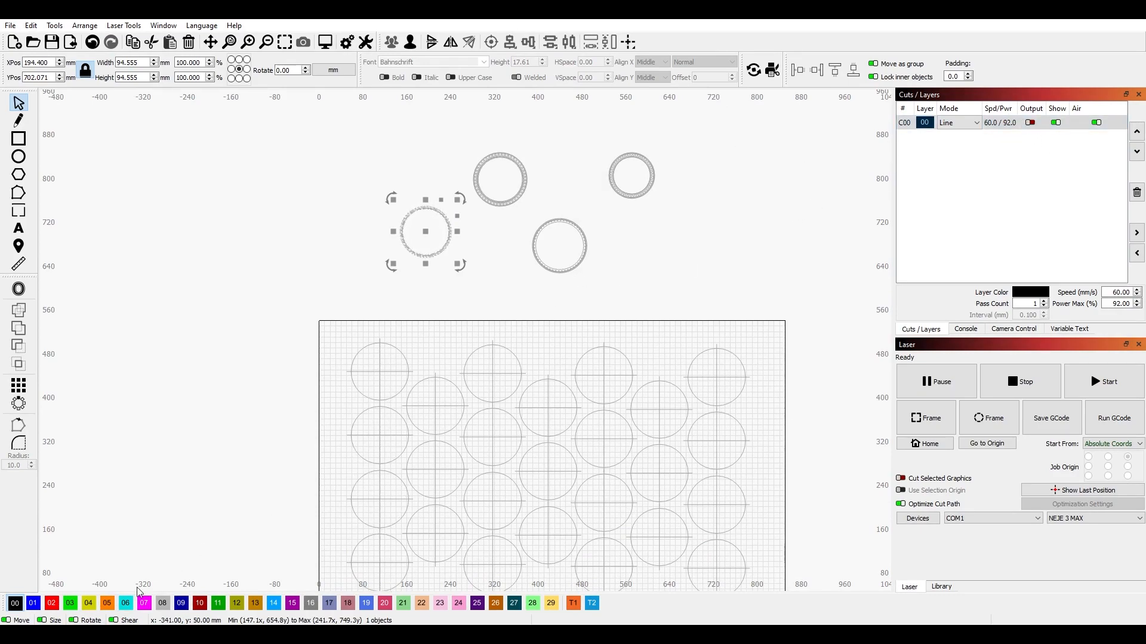
pyautogui.click(51, 604)
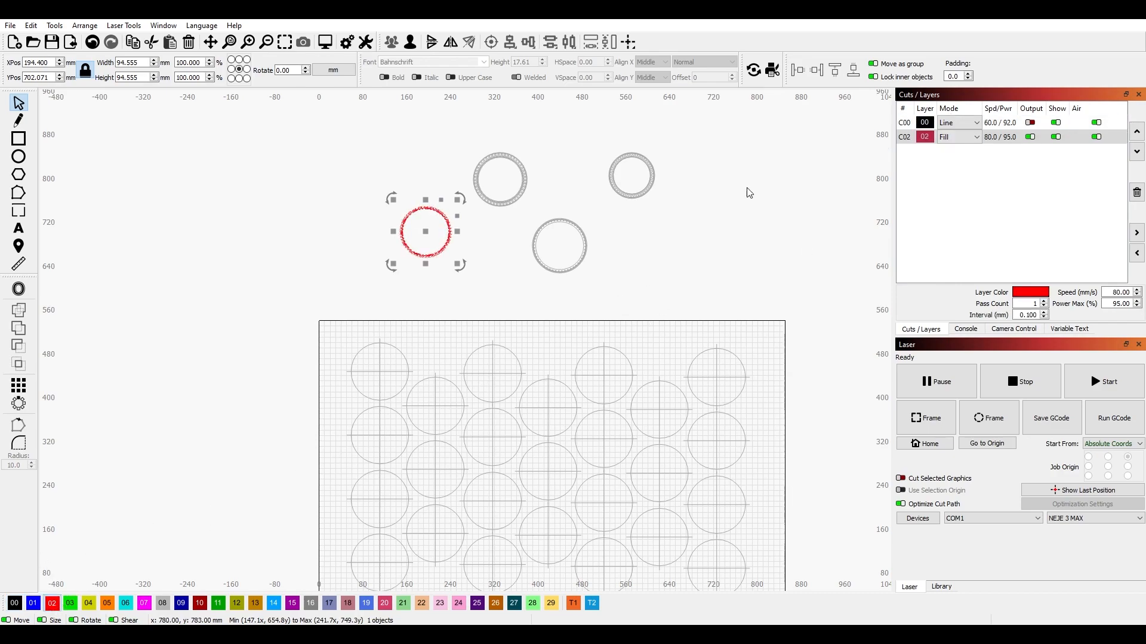
pyautogui.click(518, 200)
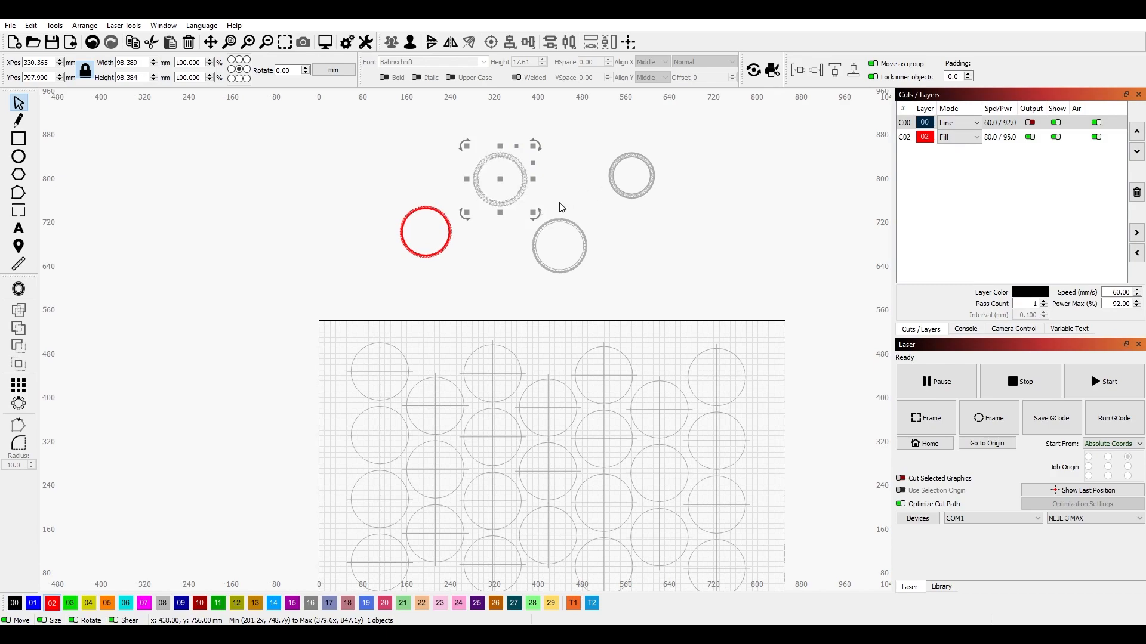
pyautogui.click(52, 603)
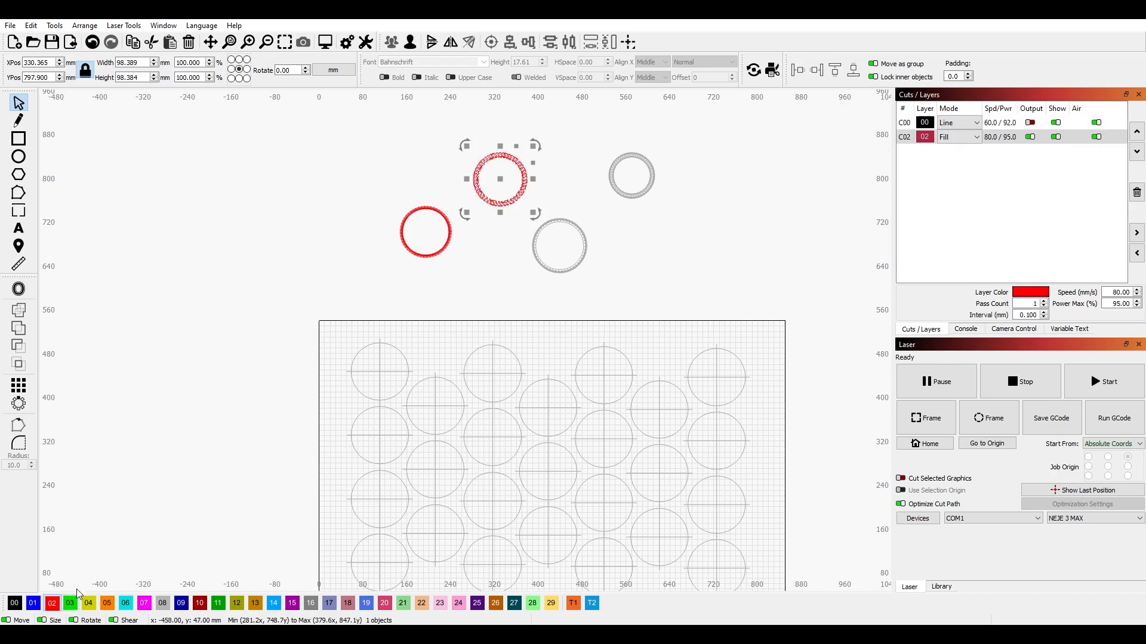
pyautogui.moveTo(716, 304); pyautogui.dragTo(537, 146)
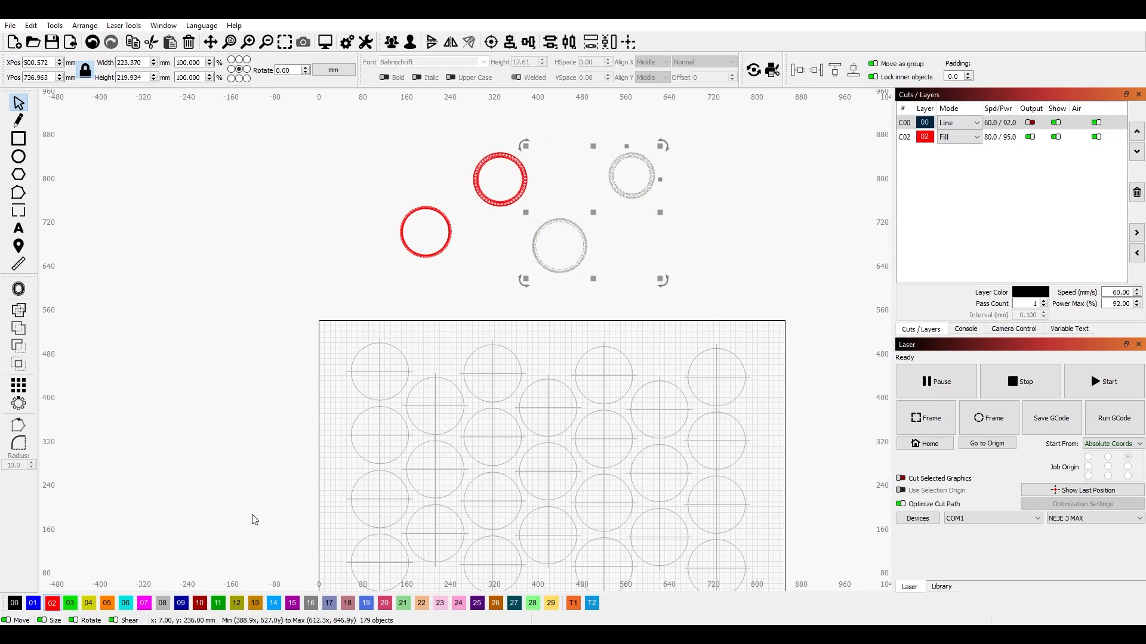
pyautogui.click(52, 603)
pyautogui.click(769, 241)
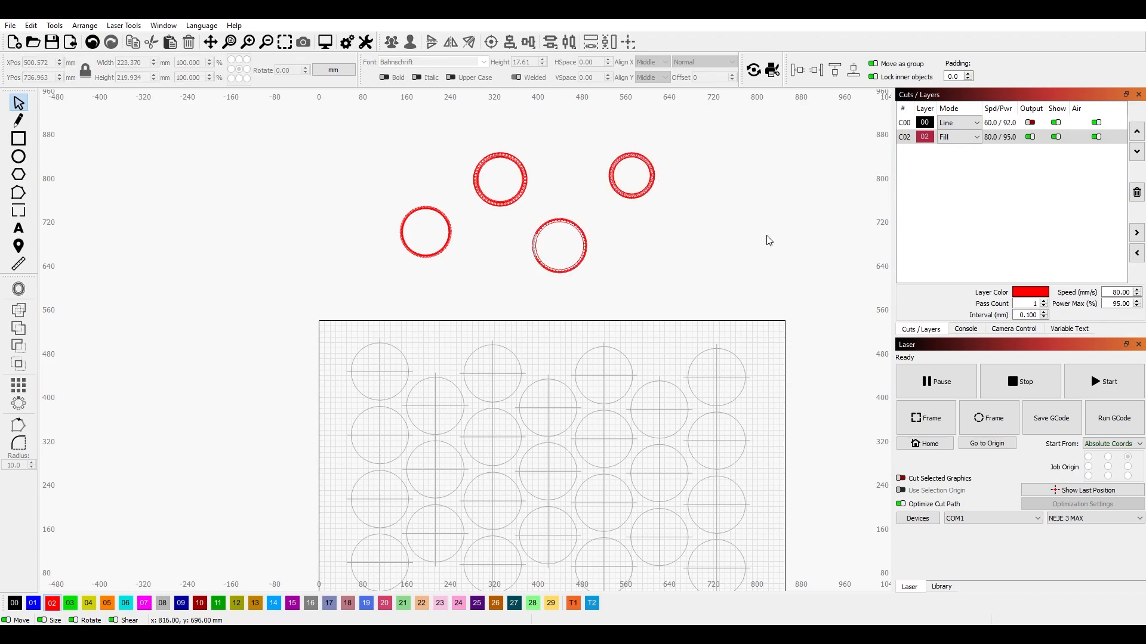
# Move the 94.6 mm ring onto the first column's uppermost crosshair circle and the 98.4 mm ring onto the circle below it.
pyautogui.click(442, 249)
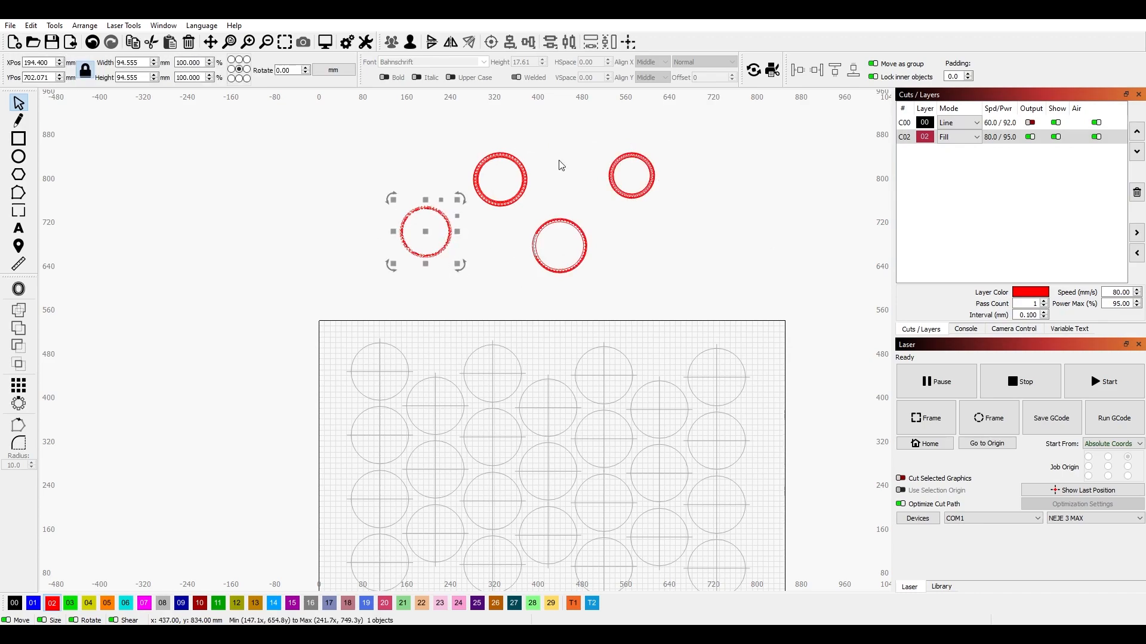
pyautogui.moveTo(445, 243); pyautogui.dragTo(401, 390)
pyautogui.moveTo(507, 197); pyautogui.dragTo(389, 448)
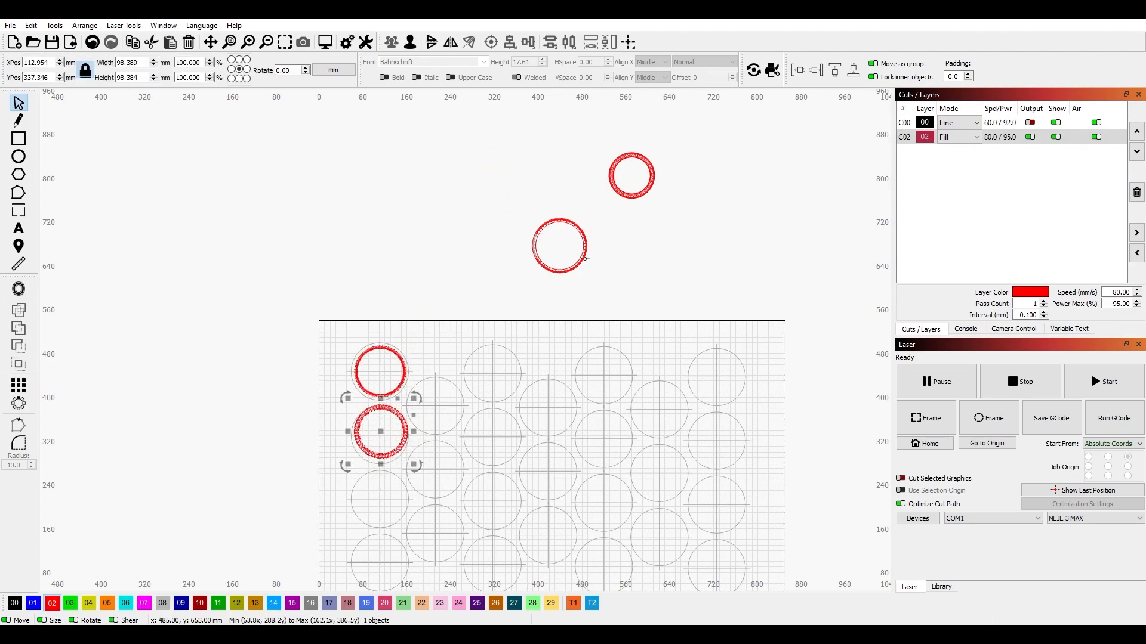
# Group the scalloped 99.7 mm ring design and move it onto the first column's third crosshair circle, at about X 111.1, Y 215.2 mm.
pyautogui.moveTo(615, 295); pyautogui.dragTo(500, 214)
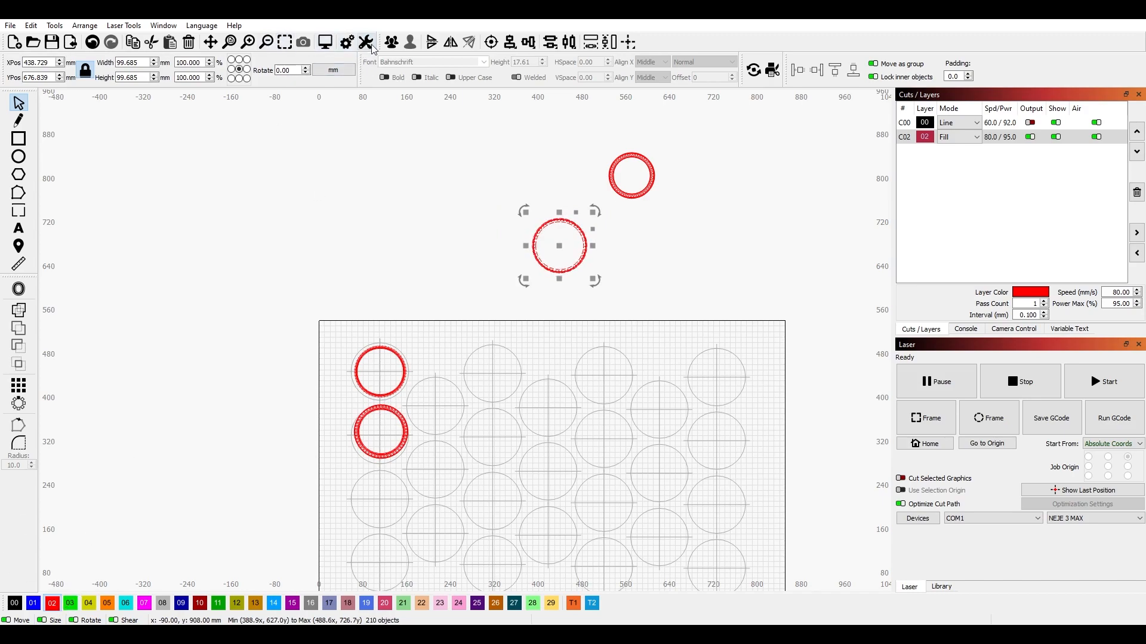
pyautogui.click(635, 272)
pyautogui.moveTo(577, 260); pyautogui.dragTo(397, 513)
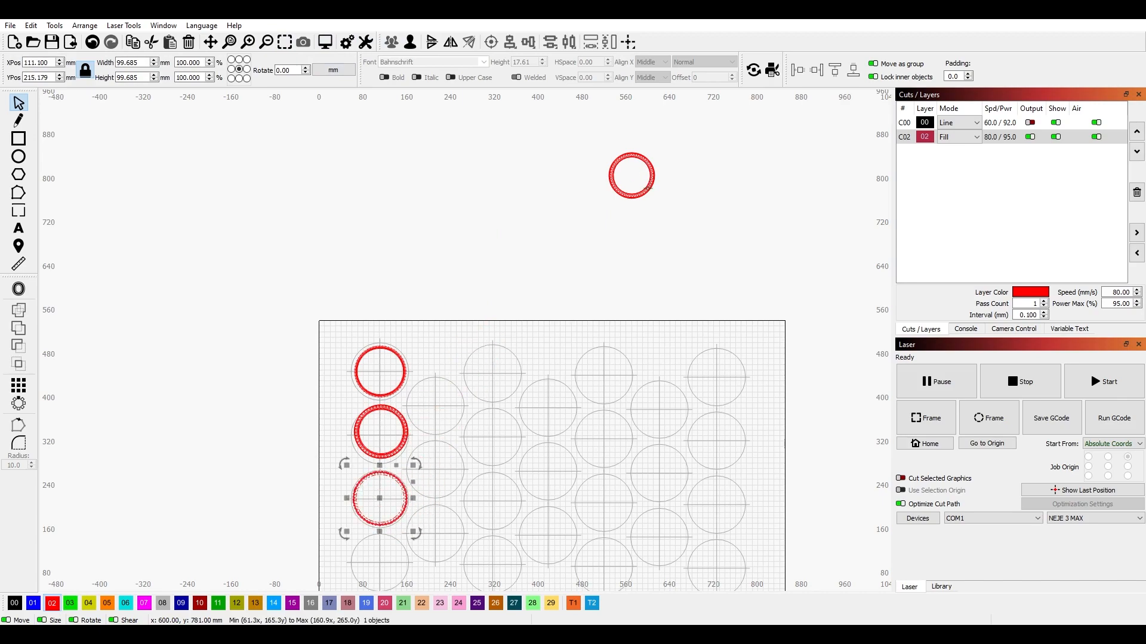
# Undo the stray move of the last ring design's inner part, and group all of that design's rings together.
pyautogui.click(647, 189)
pyautogui.moveTo(643, 194); pyautogui.dragTo(578, 309)
pyautogui.hotkey('ctrl', 'z')
pyautogui.click(698, 240)
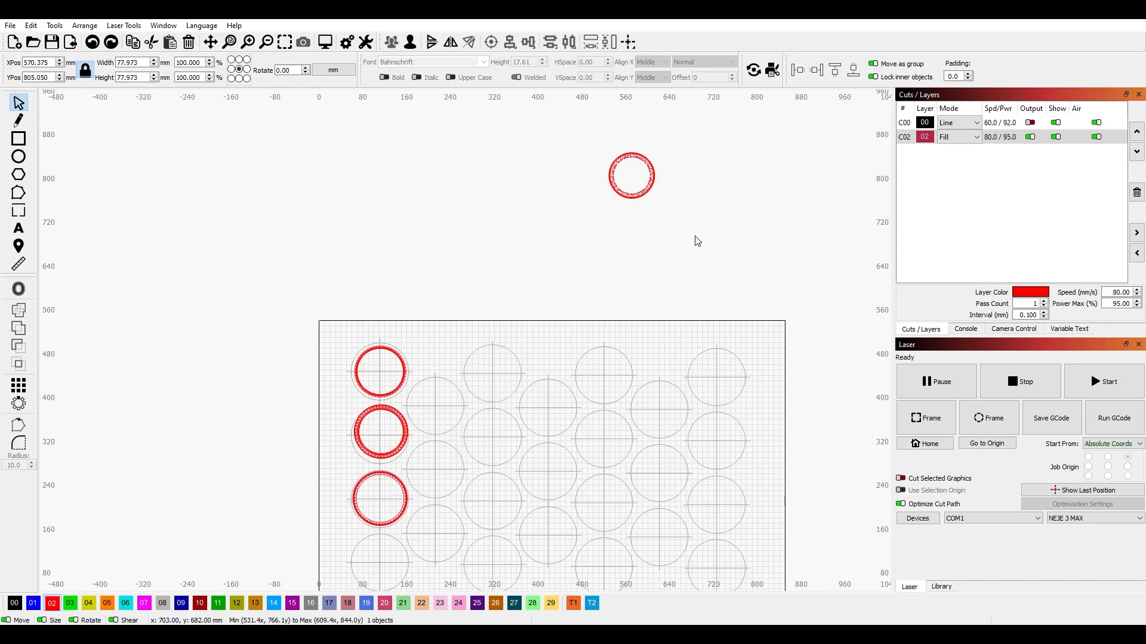
pyautogui.moveTo(695, 236); pyautogui.dragTo(561, 140)
pyautogui.click(392, 41)
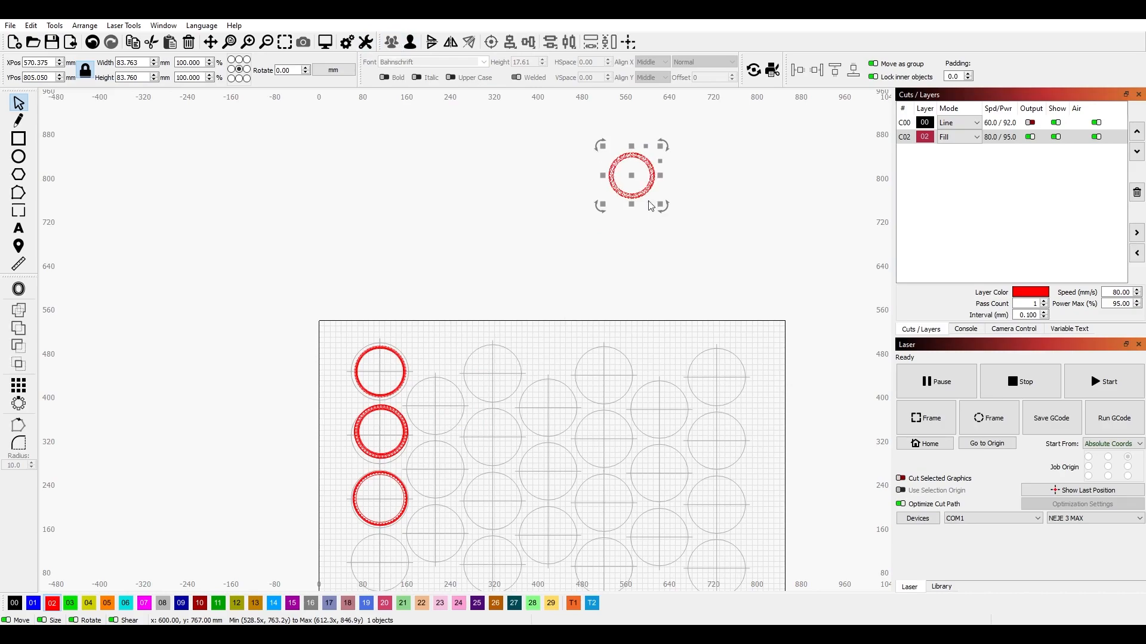
# Move the last grouped ring design onto the first column's fourth crosshair circle, at about X 120, Y 105.8 mm.
pyautogui.moveTo(643, 199); pyautogui.dragTo(400, 581)
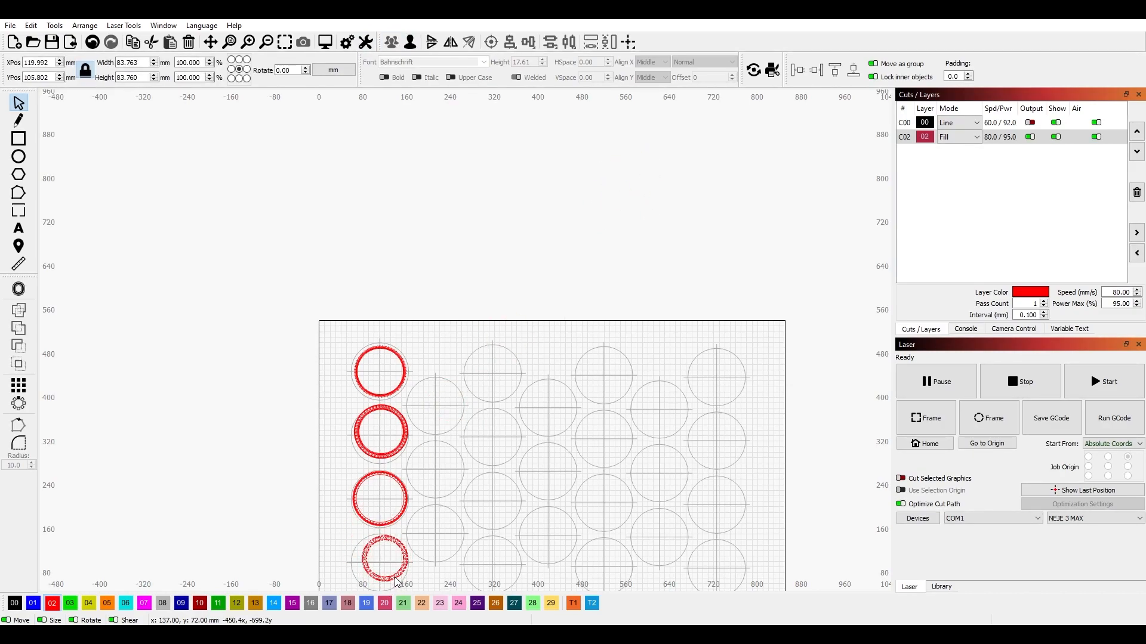
pyautogui.scroll(5, 381, 378)
pyautogui.click(536, 313)
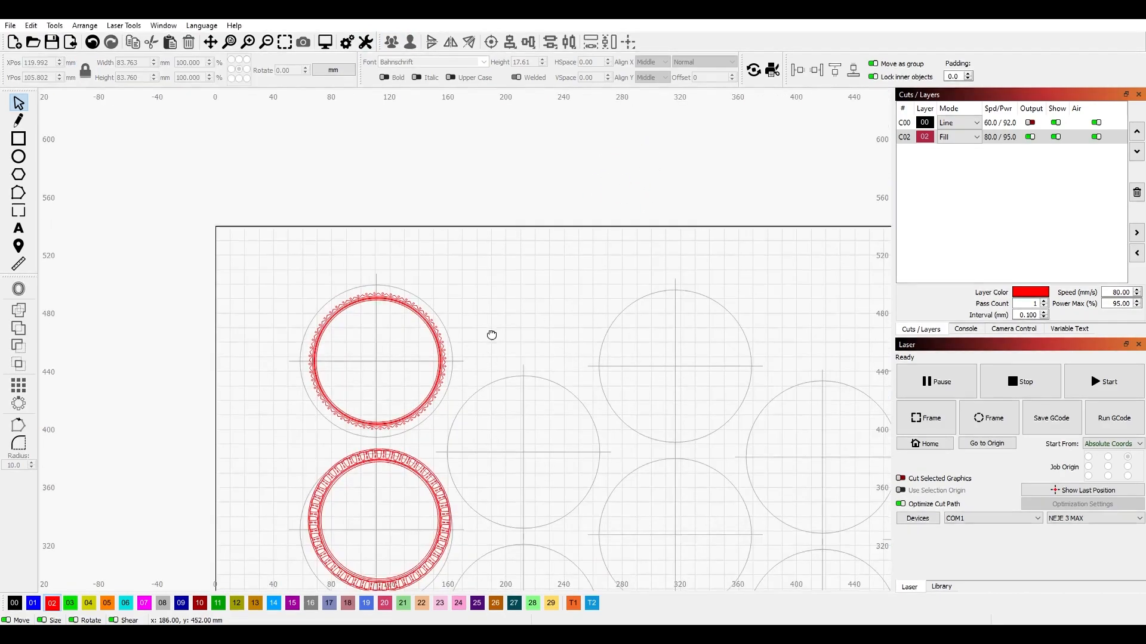
# Set the width of the first column's uppermost ring design to 90 mm, keeping its proportions.
pyautogui.moveTo(491, 332); pyautogui.dragTo(589, 143)
pyautogui.click(537, 196)
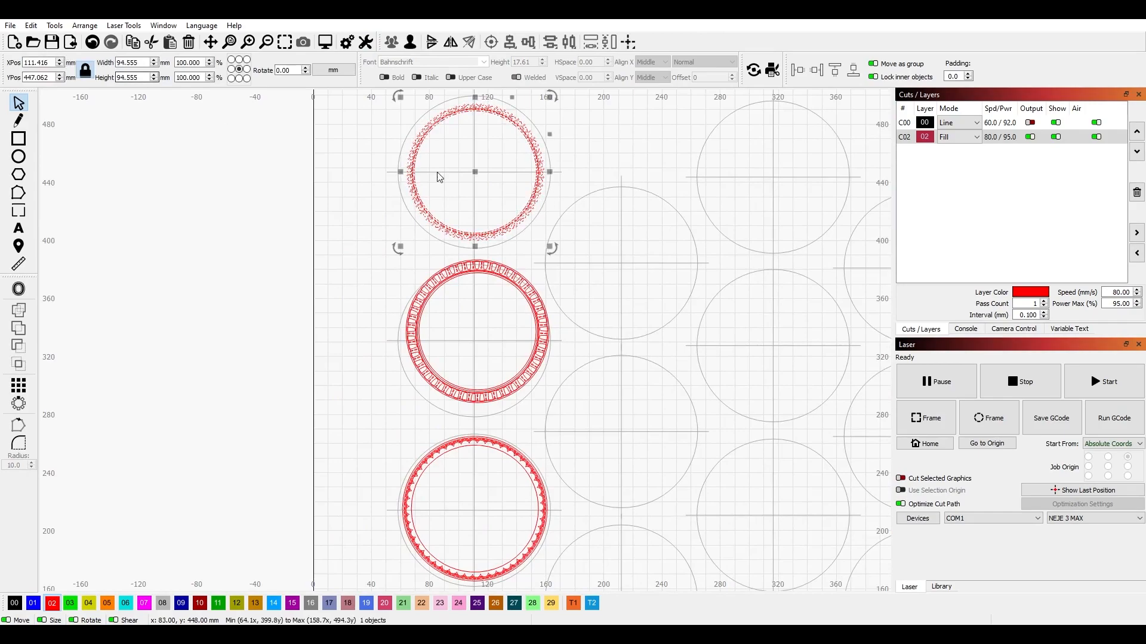
pyautogui.moveTo(475, 169); pyautogui.dragTo(440, 244)
pyautogui.scroll(3, 420, 216)
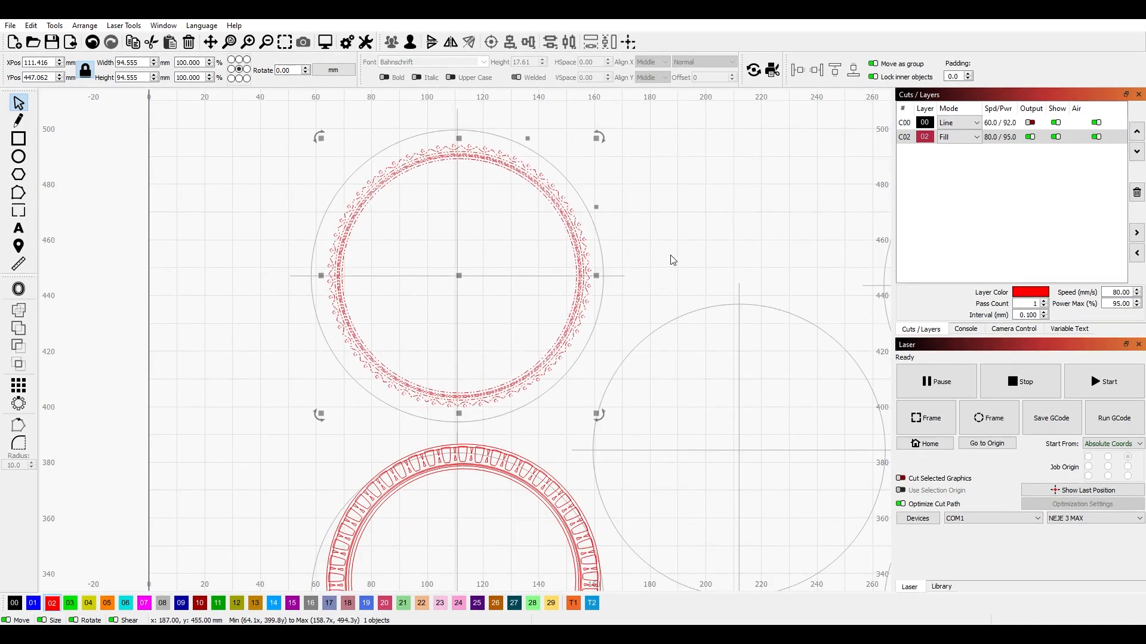
pyautogui.moveTo(152, 62); pyautogui.dragTo(118, 63)
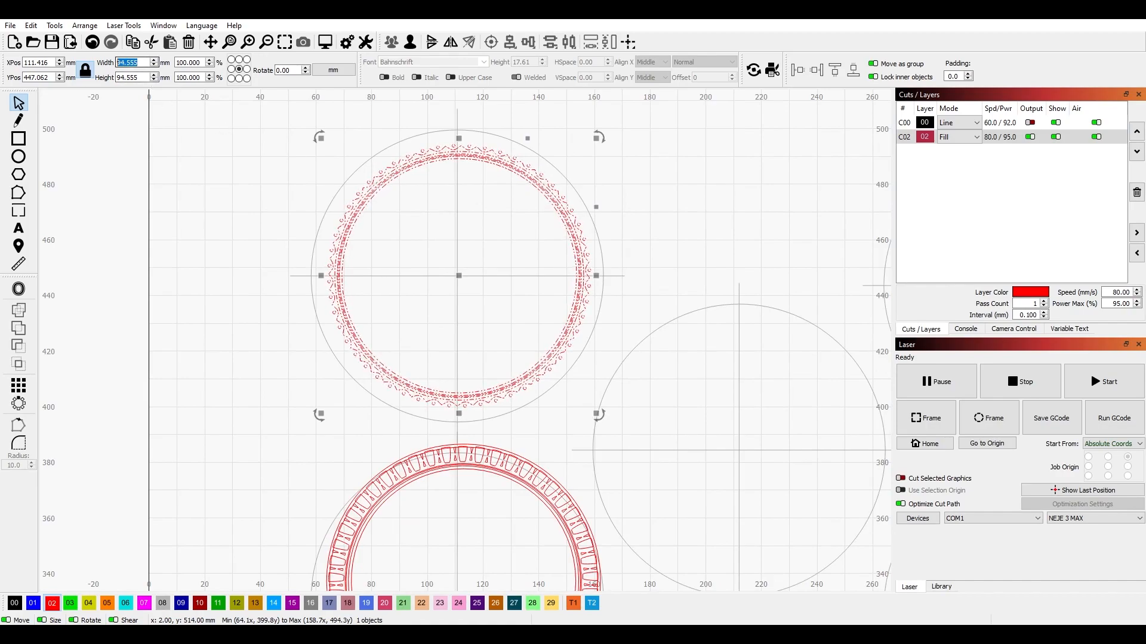
pyautogui.write('90')
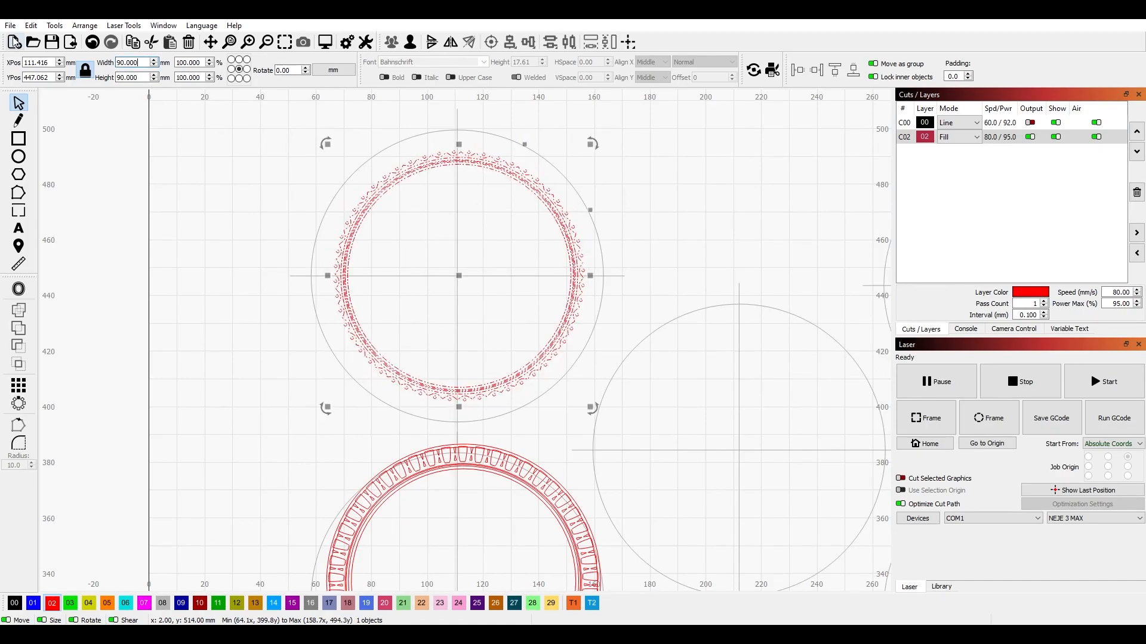
pyautogui.press('Return')
# Set the width of the first column's second ring design to 90 mm, keeping its proportions.
pyautogui.scroll(-3, 469, 280)
pyautogui.click(469, 280)
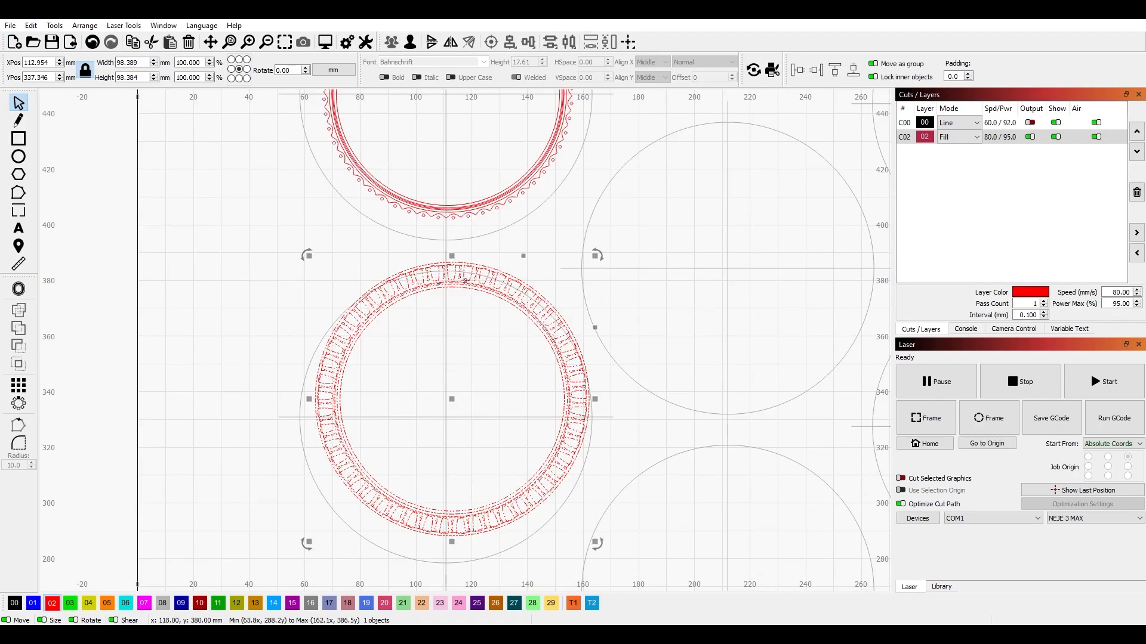
pyautogui.write('90')
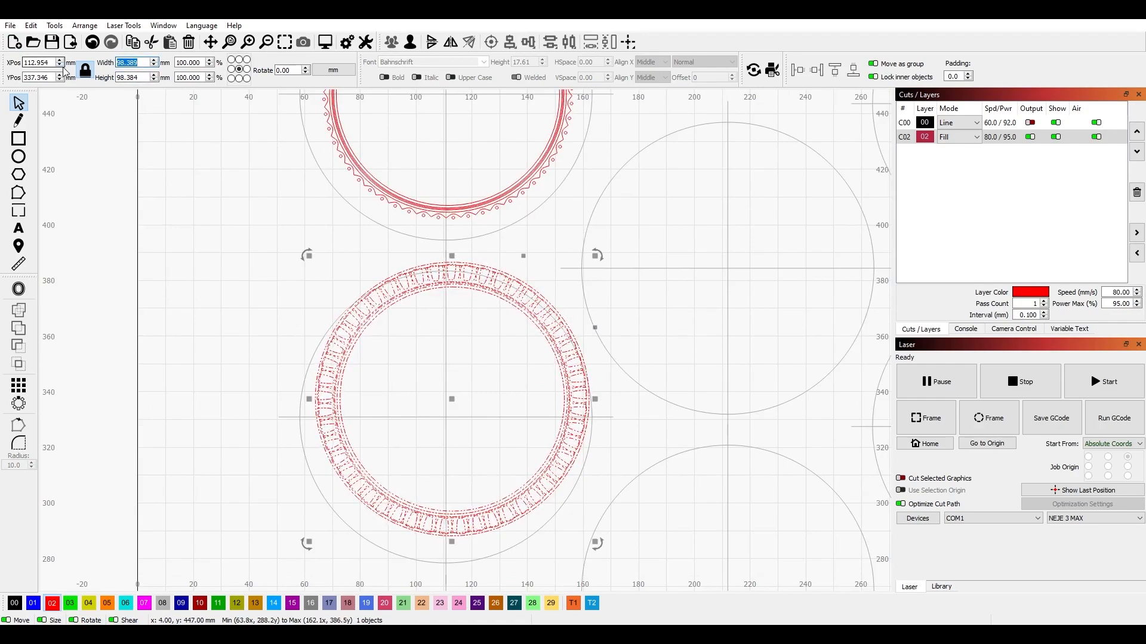
pyautogui.press('Return')
# Resize the scalloped ring on the first column's third circle to 90 mm wide, keeping its proportions.
pyautogui.scroll(-5, 442, 239)
pyautogui.scroll(6, 391, 478)
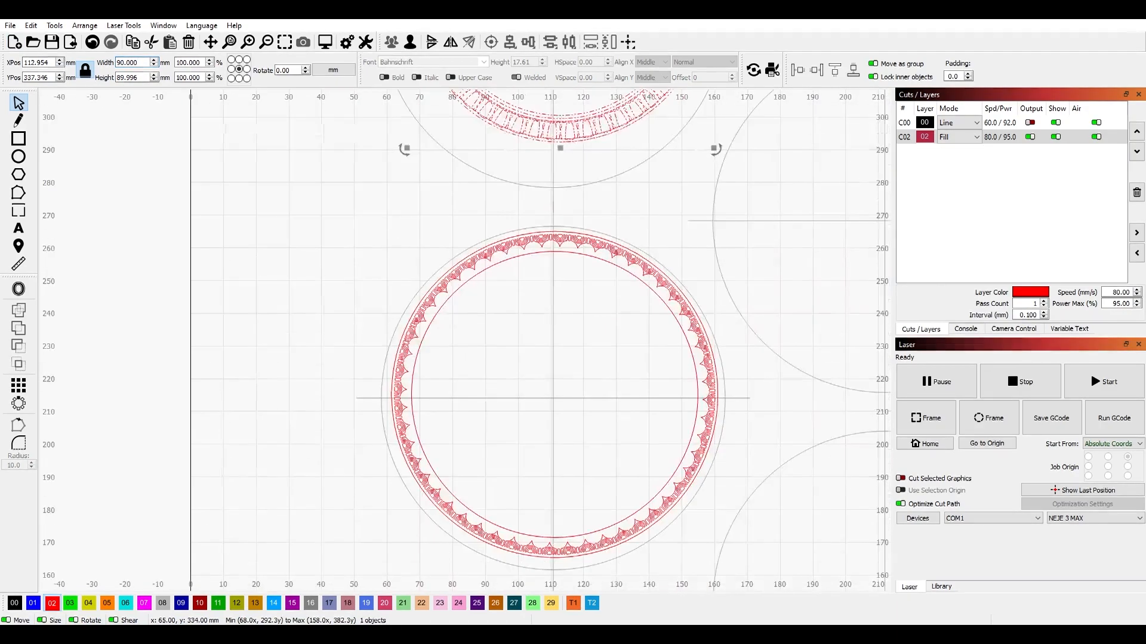
pyautogui.click(635, 258)
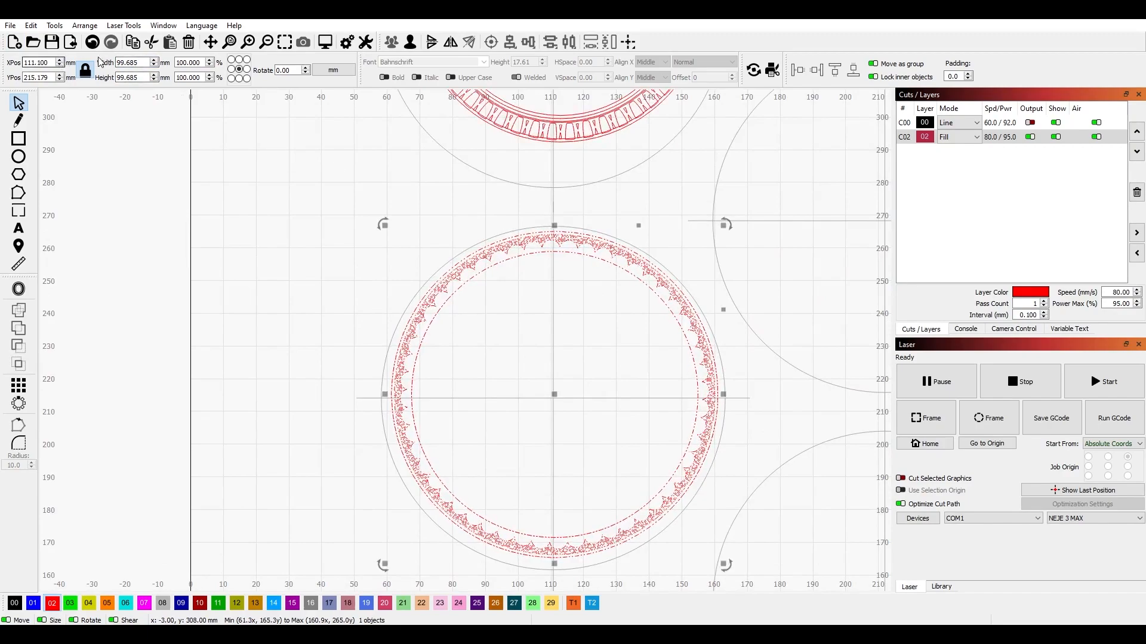
pyautogui.moveTo(141, 64); pyautogui.dragTo(65, 69)
pyautogui.write('90')
pyautogui.press('Return')
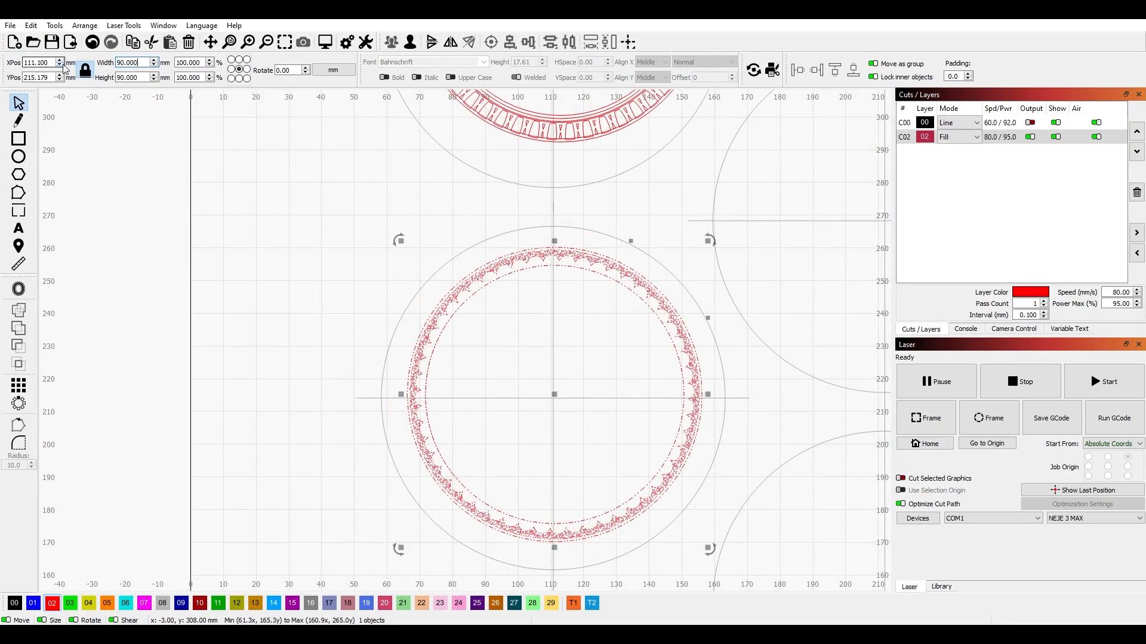
# Resize the ring design on the first column's fourth circle to 90 mm wide, keeping its proportions.
pyautogui.moveTo(527, 435); pyautogui.dragTo(501, 21)
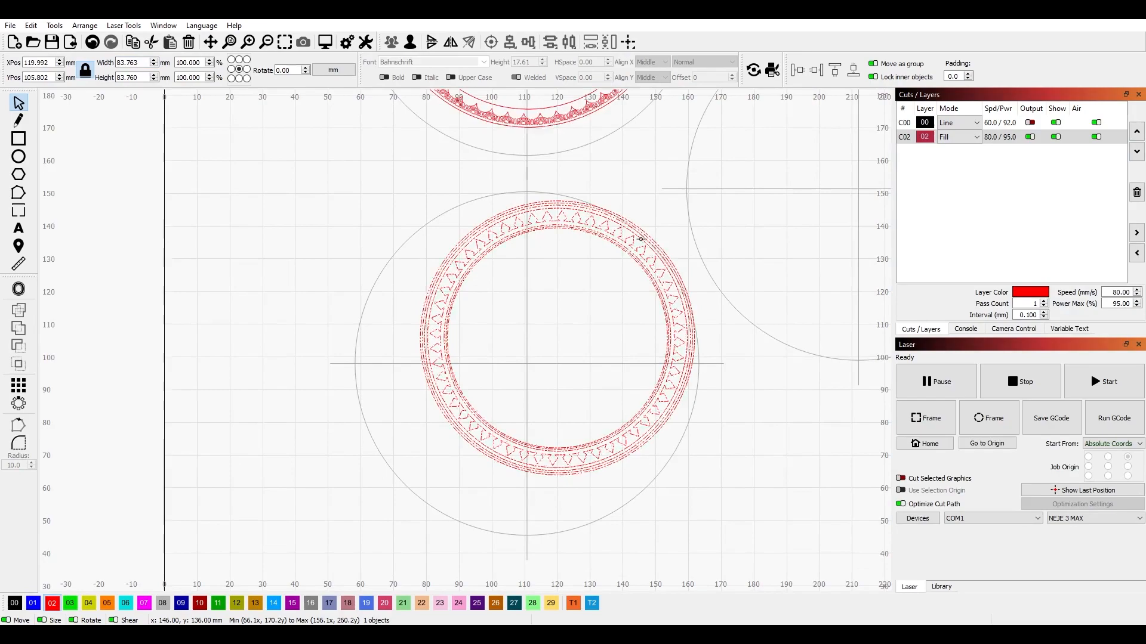
pyautogui.click(647, 238)
pyautogui.moveTo(141, 64); pyautogui.dragTo(47, 61)
pyautogui.write('90')
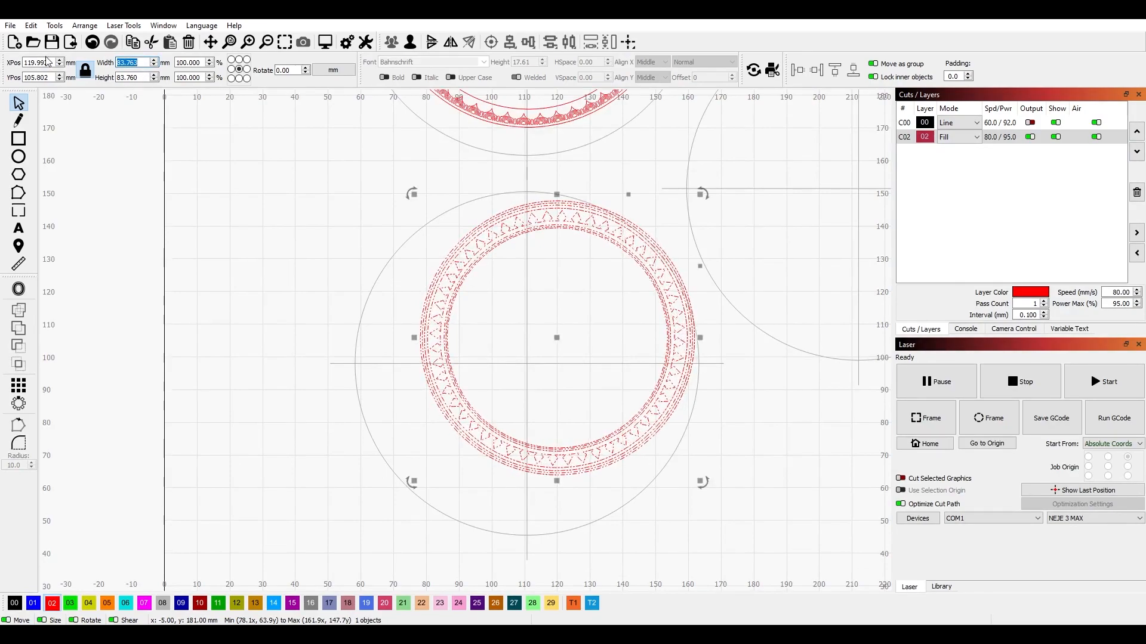
pyautogui.press('Return')
# Align the centre of the first column's uppermost ring design with its crosshair circle.
pyautogui.scroll(-5, 611, 216)
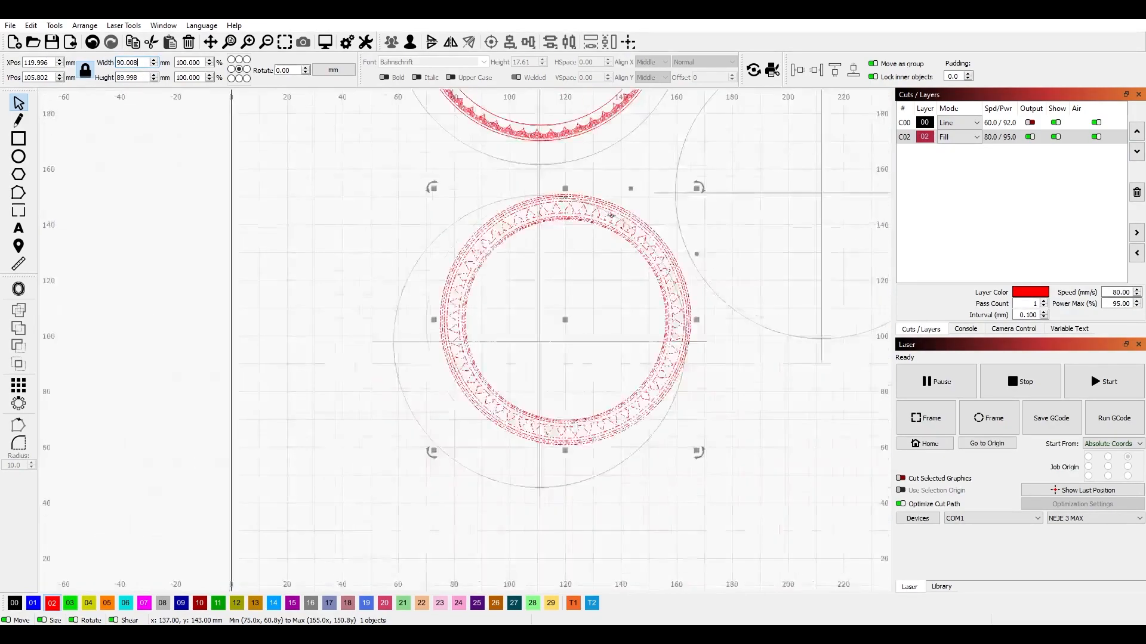
pyautogui.scroll(3, 541, 217)
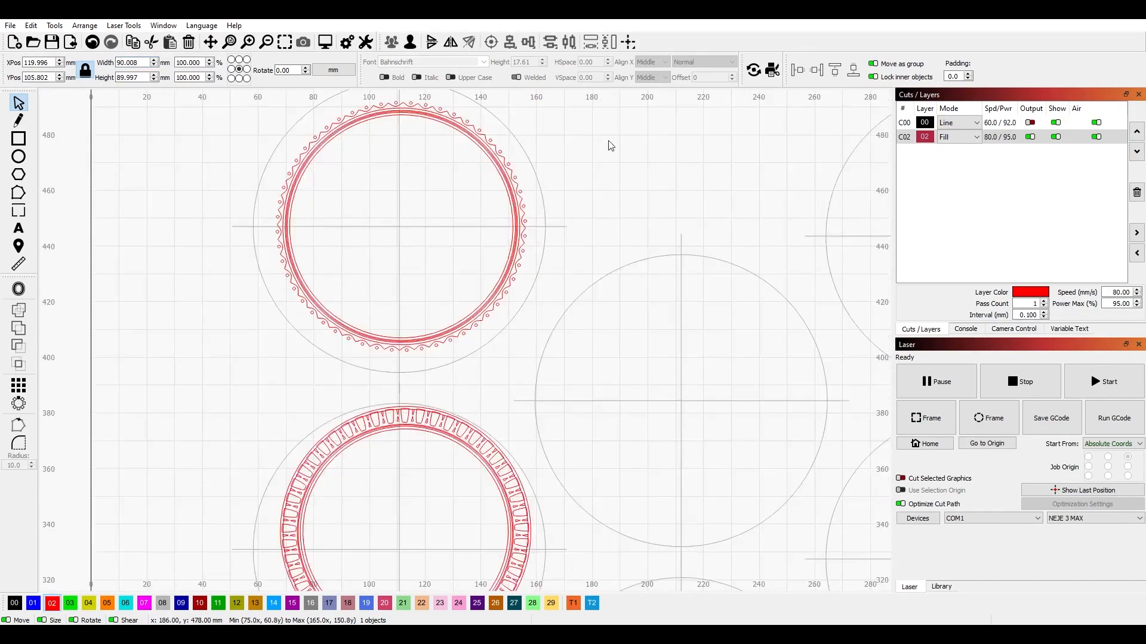
pyautogui.click(543, 242)
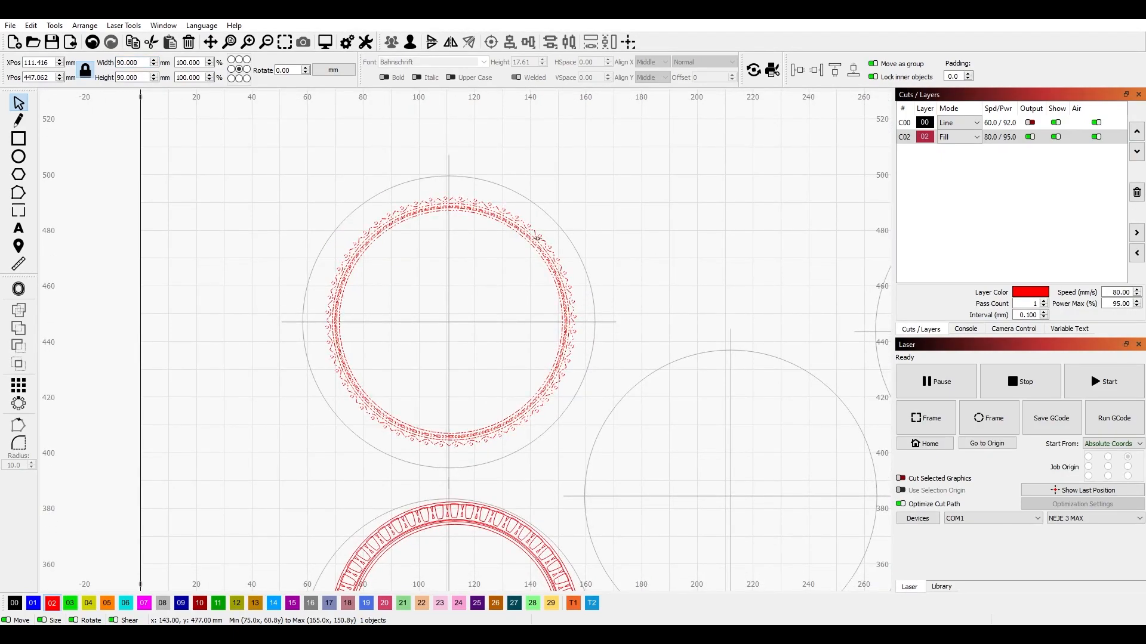
pyautogui.keyDown('shift'); pyautogui.click(472, 179); pyautogui.keyUp('shift')
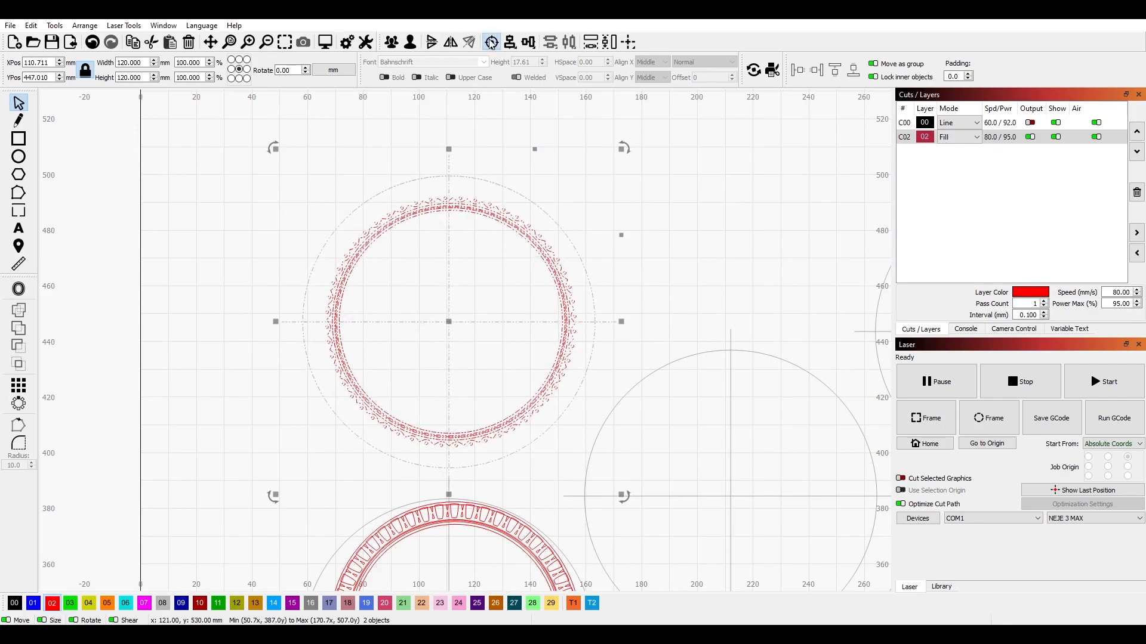
# Align the centre of the first column's second ring design with its crosshair circle.
pyautogui.scroll(-3, 585, 273)
pyautogui.moveTo(585, 273); pyautogui.dragTo(575, 255)
pyautogui.scroll(3, 518, 318)
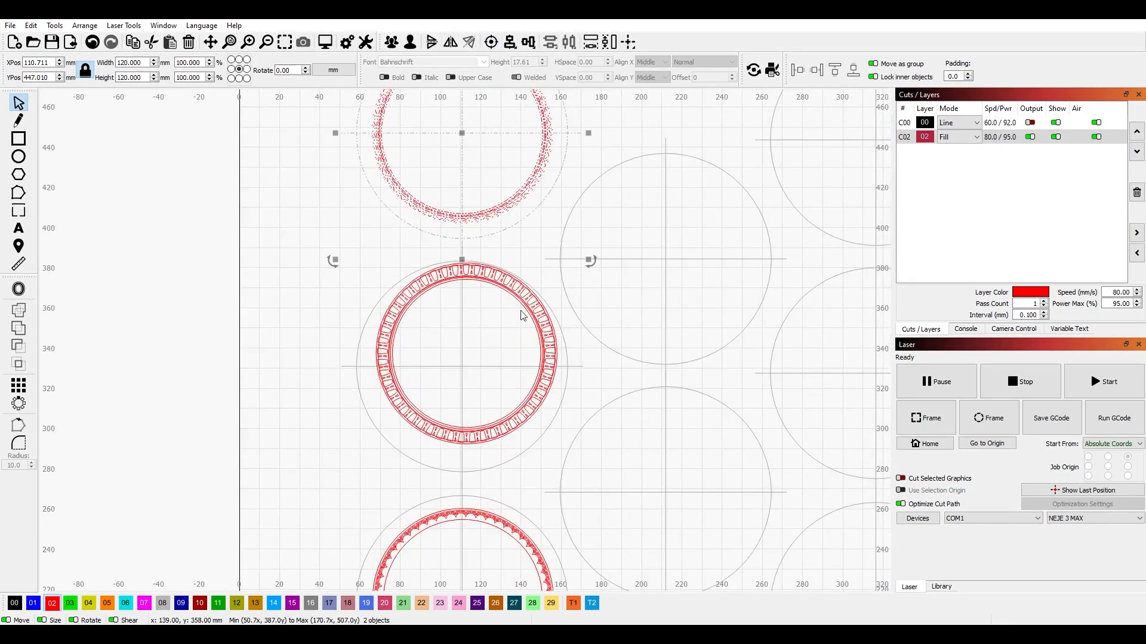
pyautogui.click(552, 344)
pyautogui.keyDown('shift'); pyautogui.click(574, 367); pyautogui.keyUp('shift')
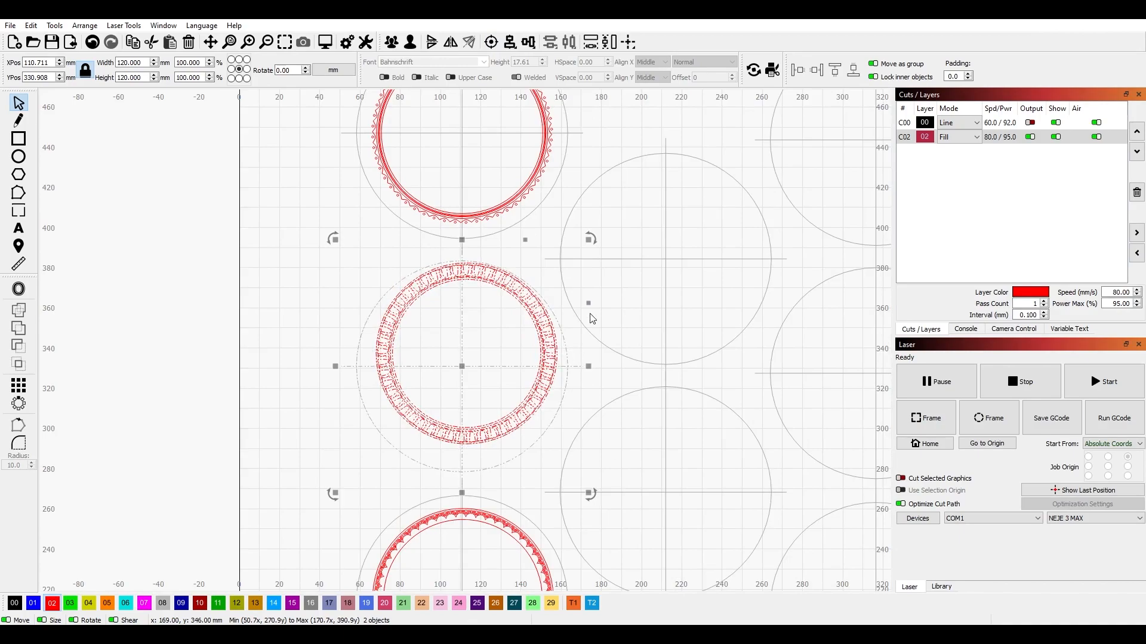
pyautogui.click(491, 42)
# Align the centre of the scalloped third ring design with its crosshair circle.
pyautogui.moveTo(574, 255); pyautogui.dragTo(535, 181)
pyautogui.scroll(-3, 535, 181)
pyautogui.scroll(3, 522, 265)
pyautogui.click(523, 270)
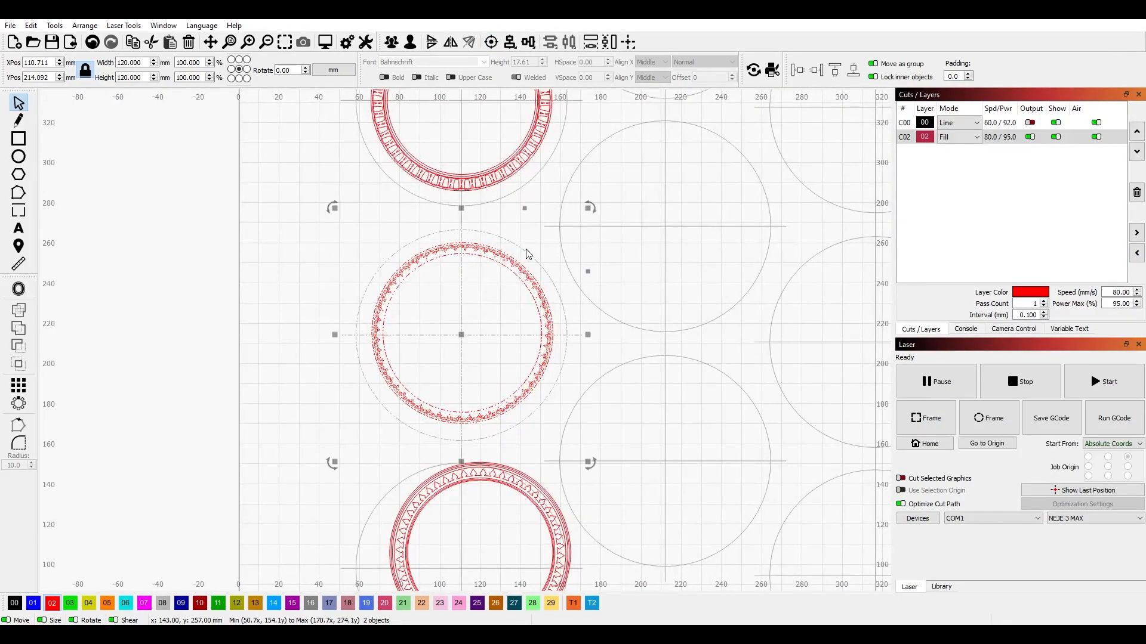
# Align the centre of the first column's fourth ring design with its crosshair circle.
pyautogui.moveTo(556, 364); pyautogui.dragTo(560, 146)
pyautogui.click(553, 281)
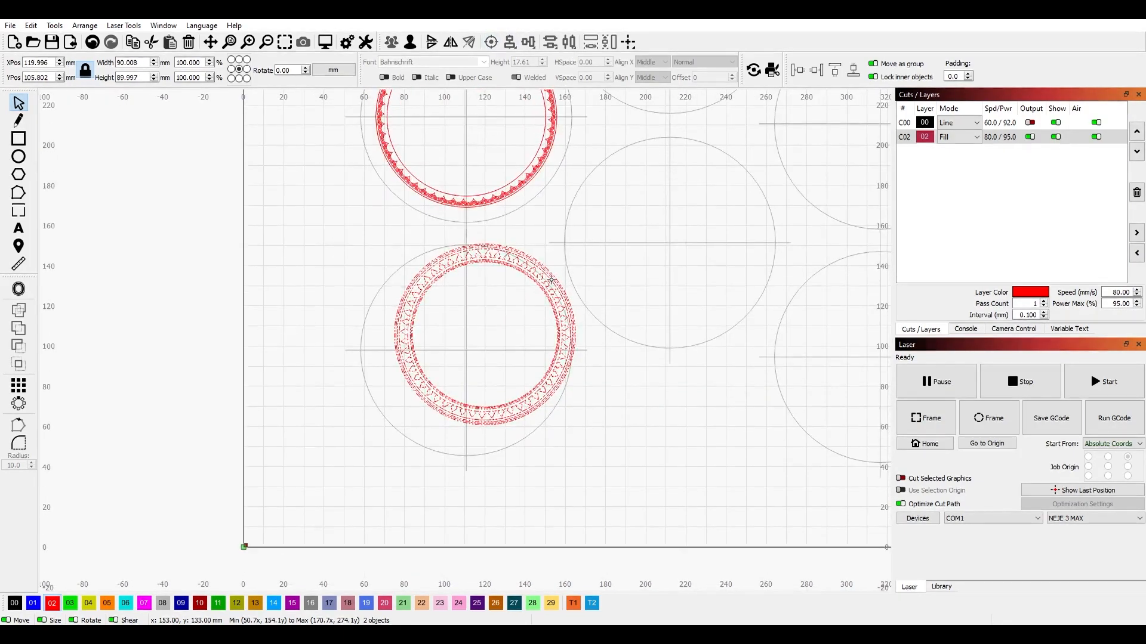
pyautogui.keyDown('shift'); pyautogui.click(392, 278); pyautogui.keyUp('shift')
pyautogui.click(491, 43)
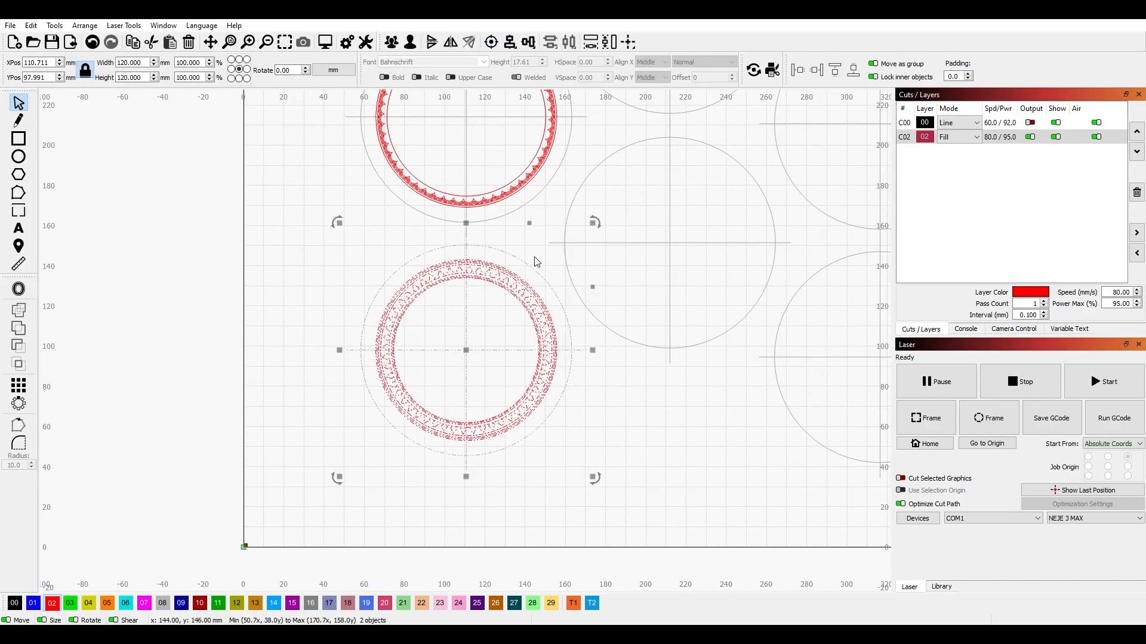
# Add the text INSERT in Bahnschrift, 17.61 mm high, inside the upper half of the first column's uppermost ring.
pyautogui.scroll(-5, 579, 414)
pyautogui.moveTo(580, 414); pyautogui.dragTo(577, 435)
pyautogui.click(572, 184)
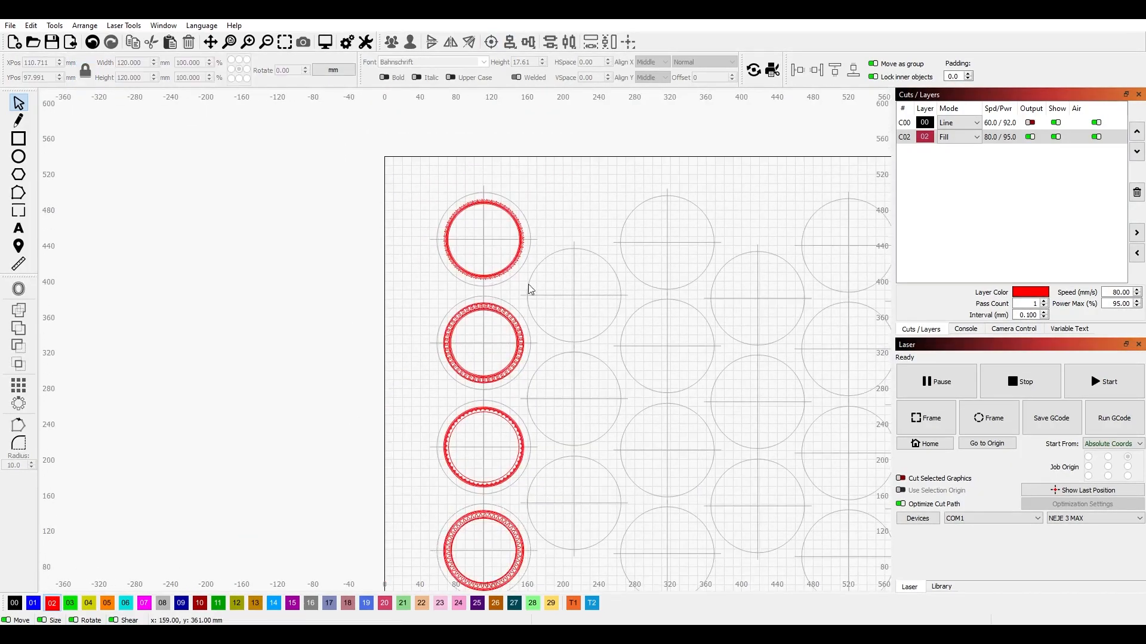
pyautogui.scroll(1, 537, 260)
pyautogui.moveTo(550, 139); pyautogui.dragTo(538, 299)
pyautogui.scroll(5, 430, 282)
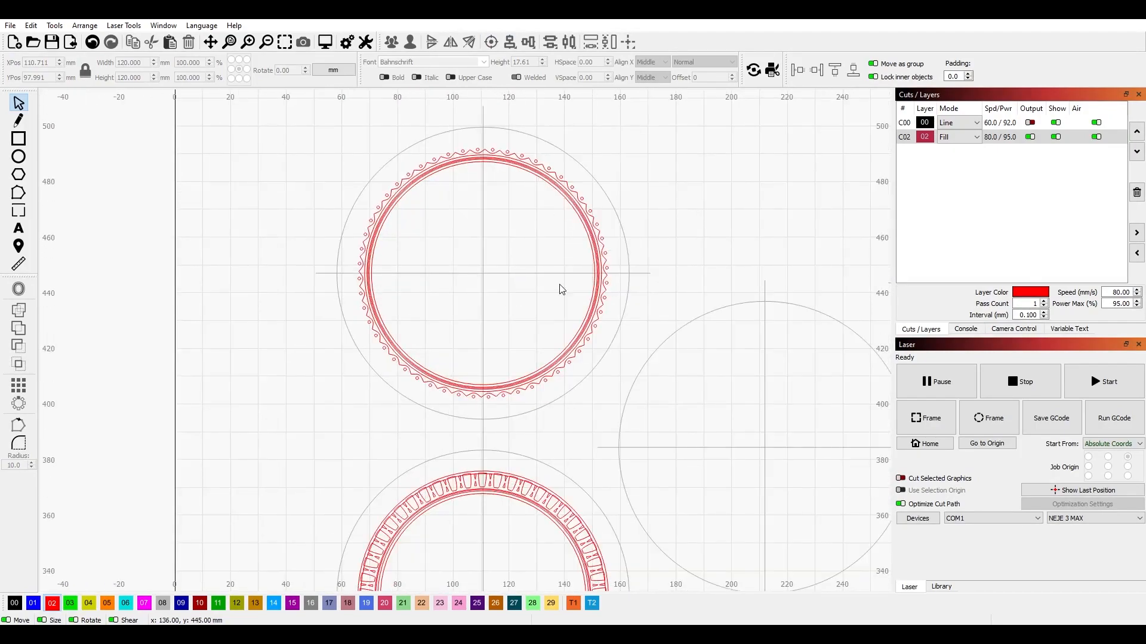
pyautogui.scroll(-4, 683, 212)
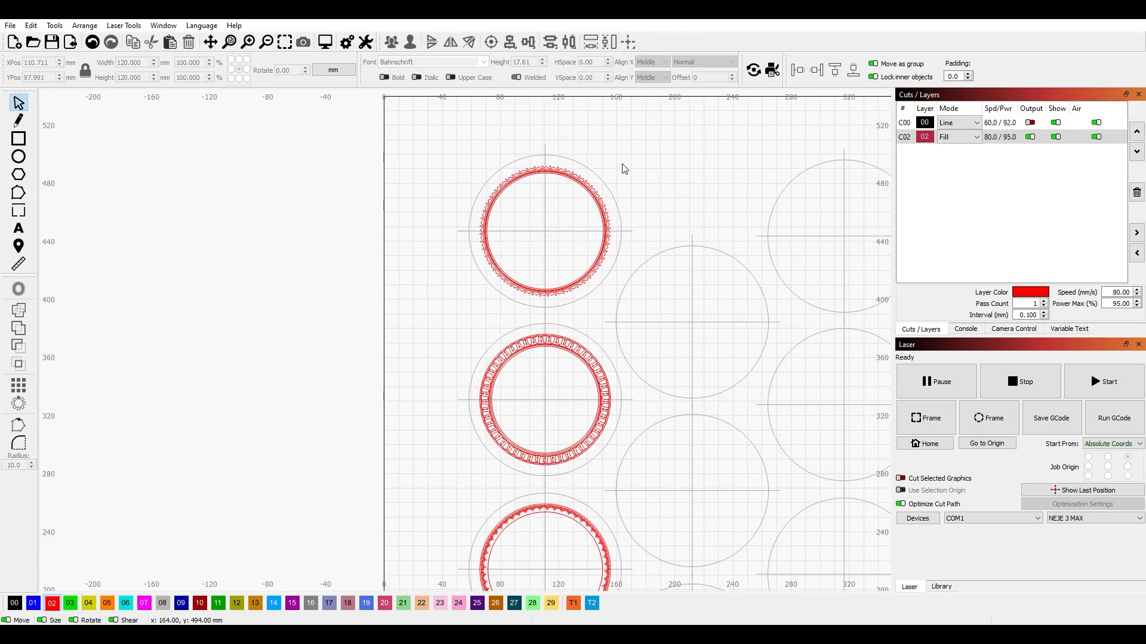
pyautogui.hotkey('ctrl', 't')
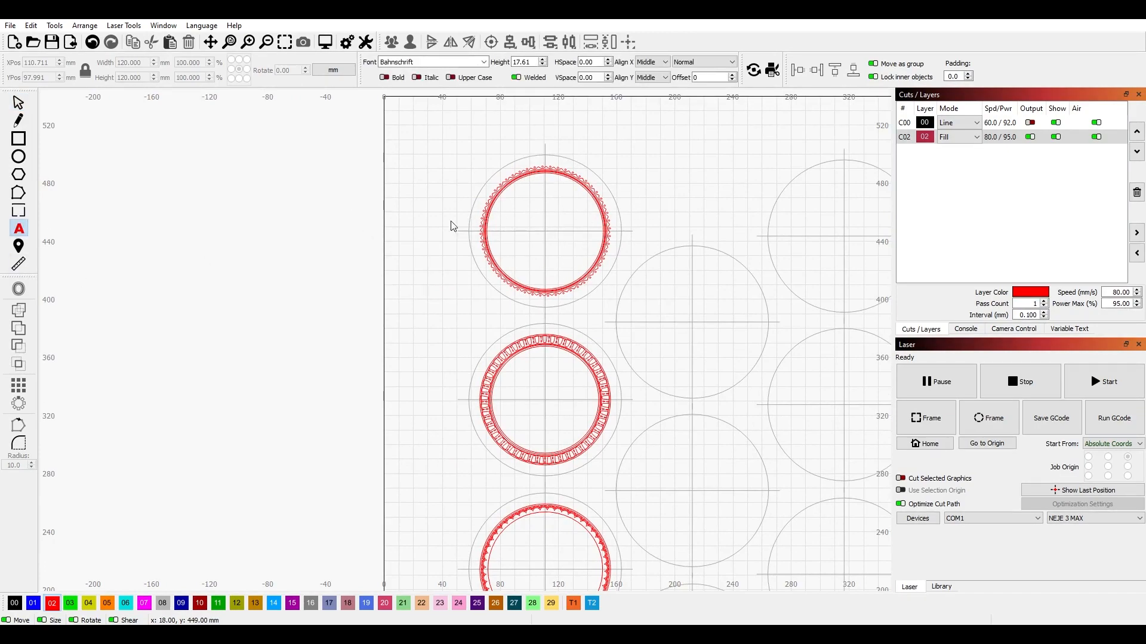
pyautogui.scroll(4, 504, 207)
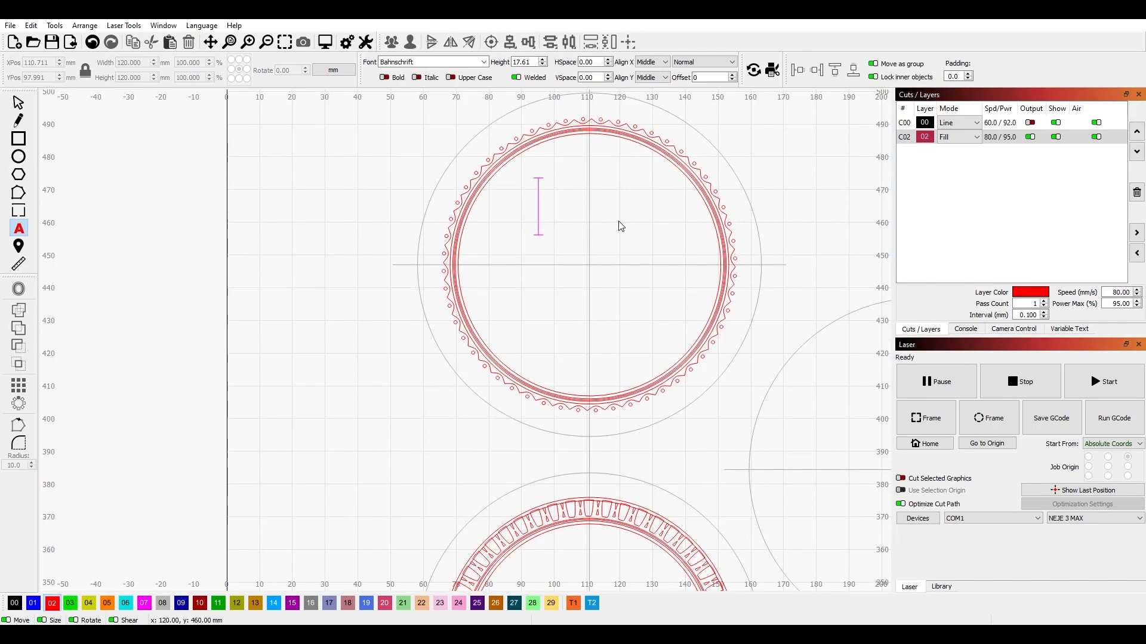
pyautogui.write('SERT')
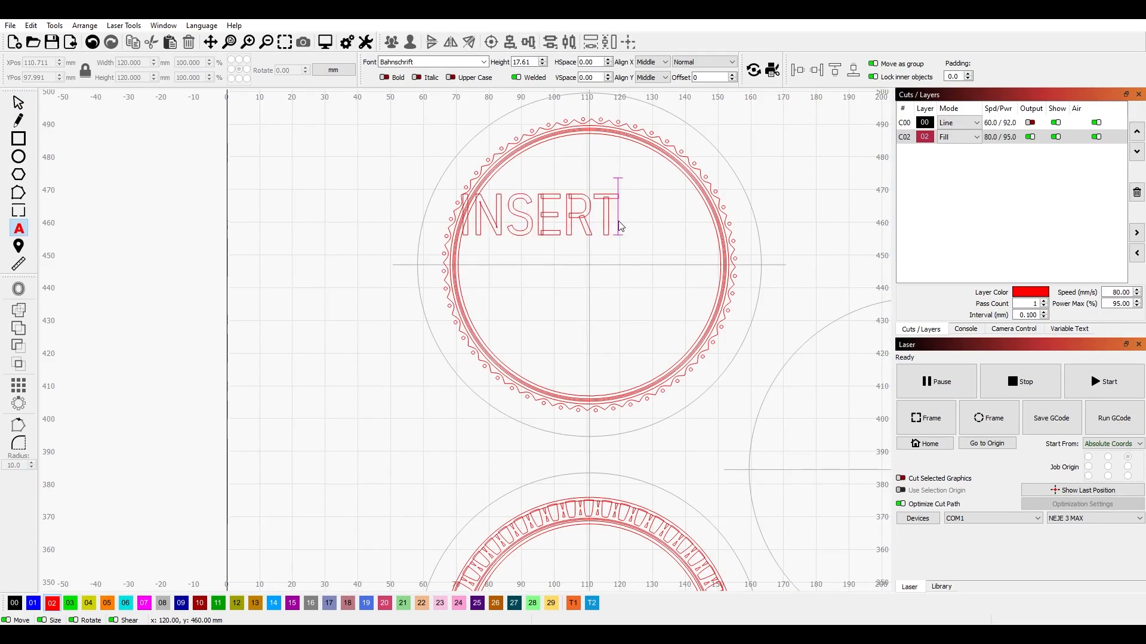
# Move the INSERT text onto the uppermost ring's vertical centreline, at about X 110.7, Y 461 mm.
pyautogui.click(18, 102)
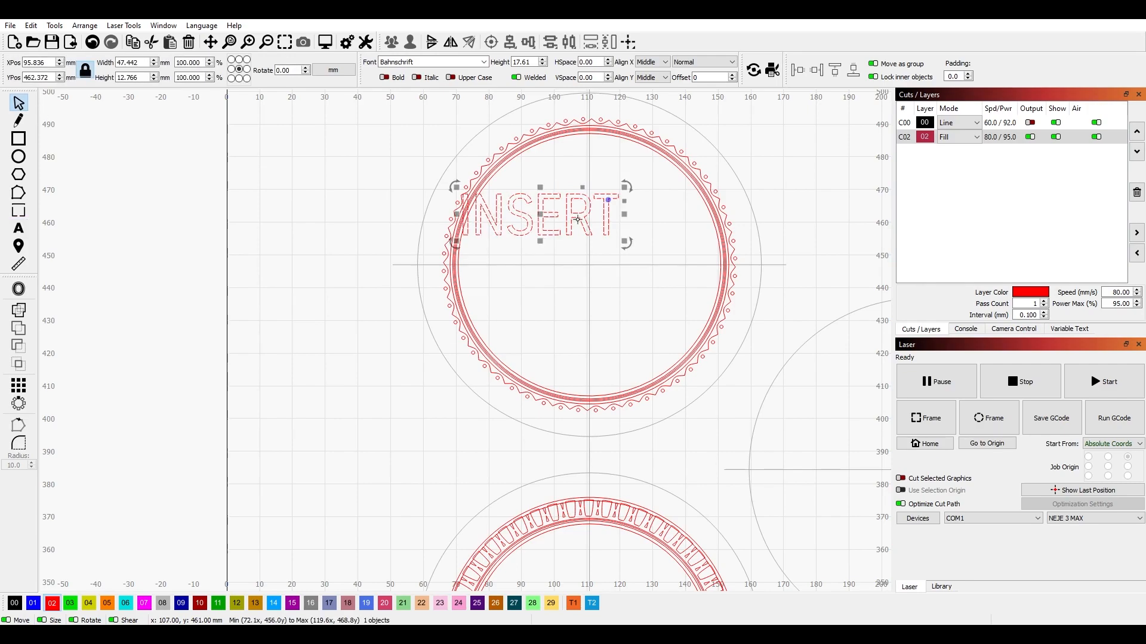
pyautogui.click(608, 215)
pyautogui.moveTo(607, 217); pyautogui.dragTo(657, 221)
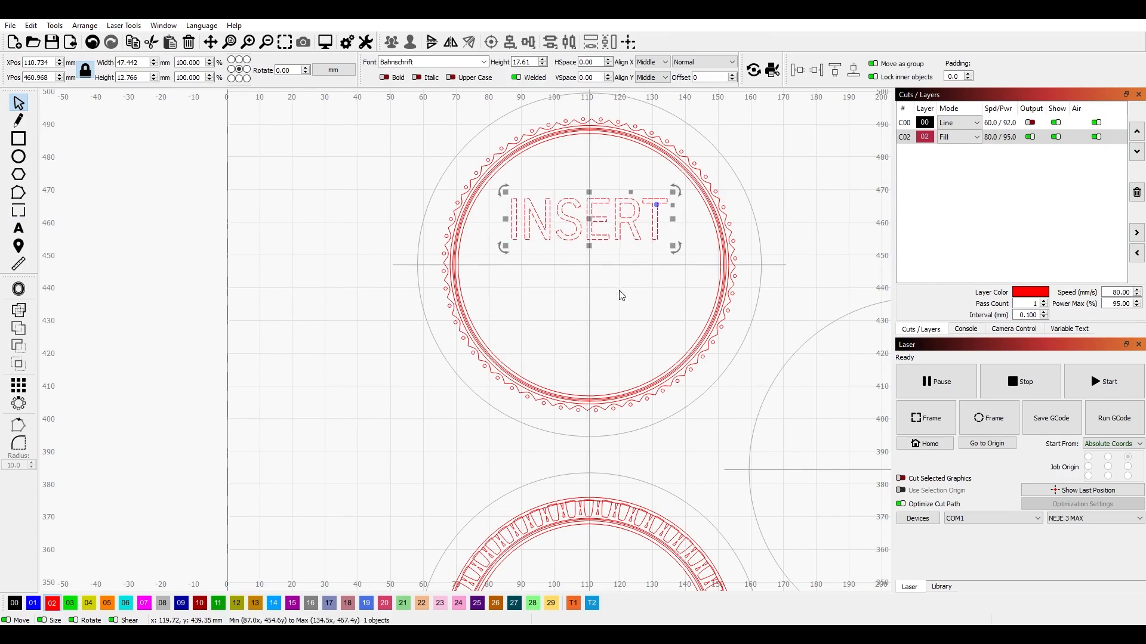
# Place an enlarged copy of INSERT, about 65 mm wide, below the original and change its wording to TEXT.
pyautogui.hotkey('ctrl', 'v')
pyautogui.moveTo(650, 301); pyautogui.dragTo(681, 292)
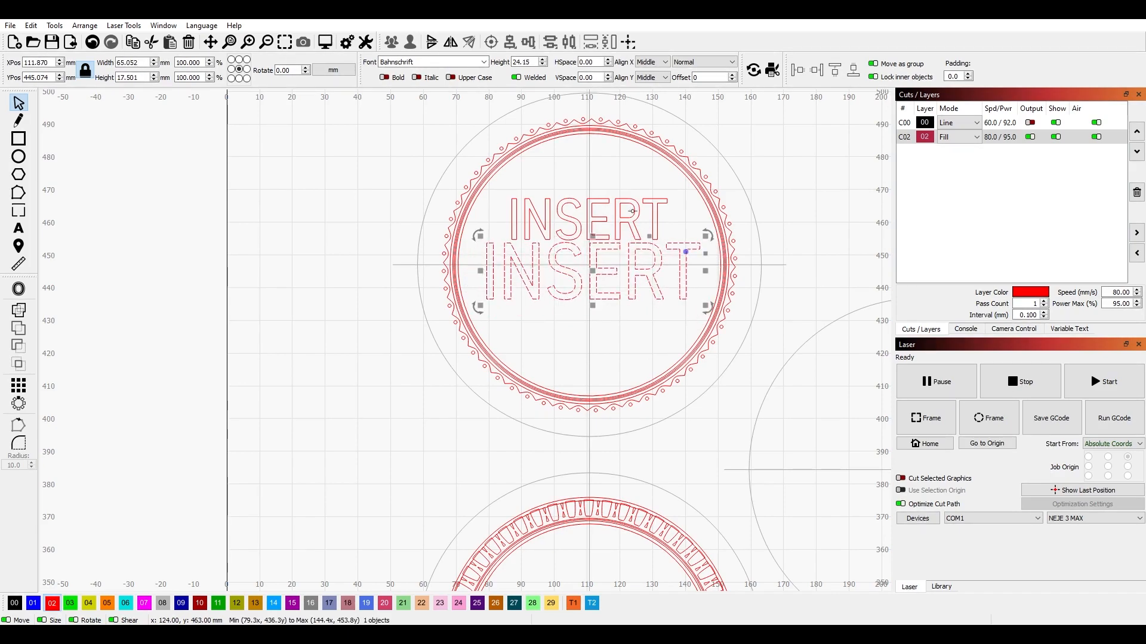
pyautogui.press('t')
pyautogui.click(548, 275)
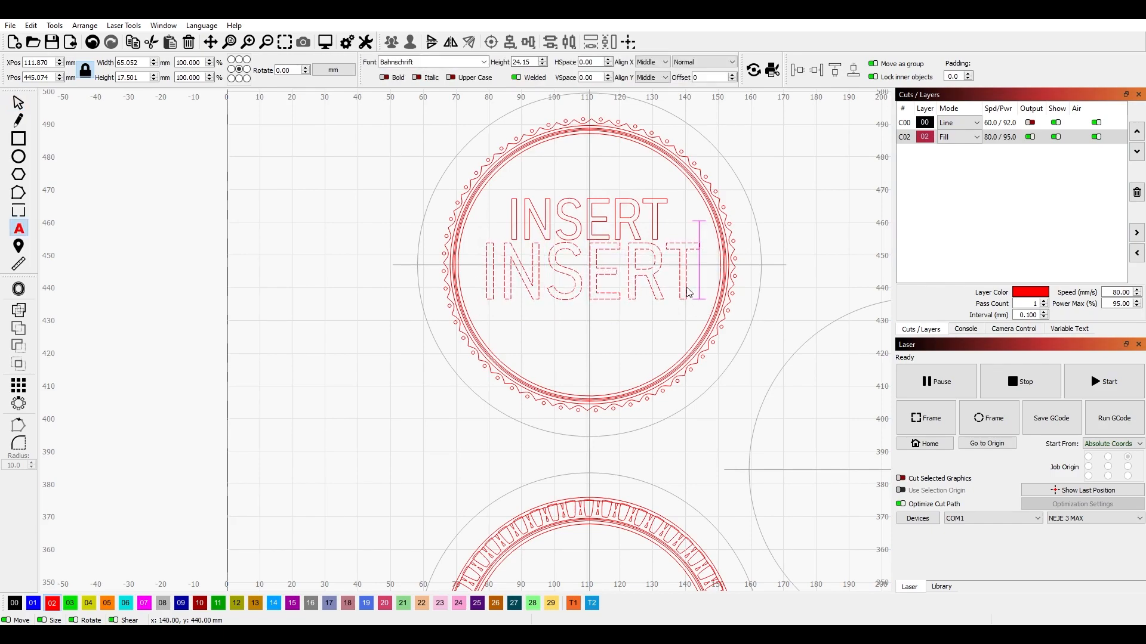
pyautogui.press('BackSpace')
pyautogui.press('BackSpace')
pyautogui.press('BackSpace')
pyautogui.press('BackSpace')
pyautogui.press('BackSpace')
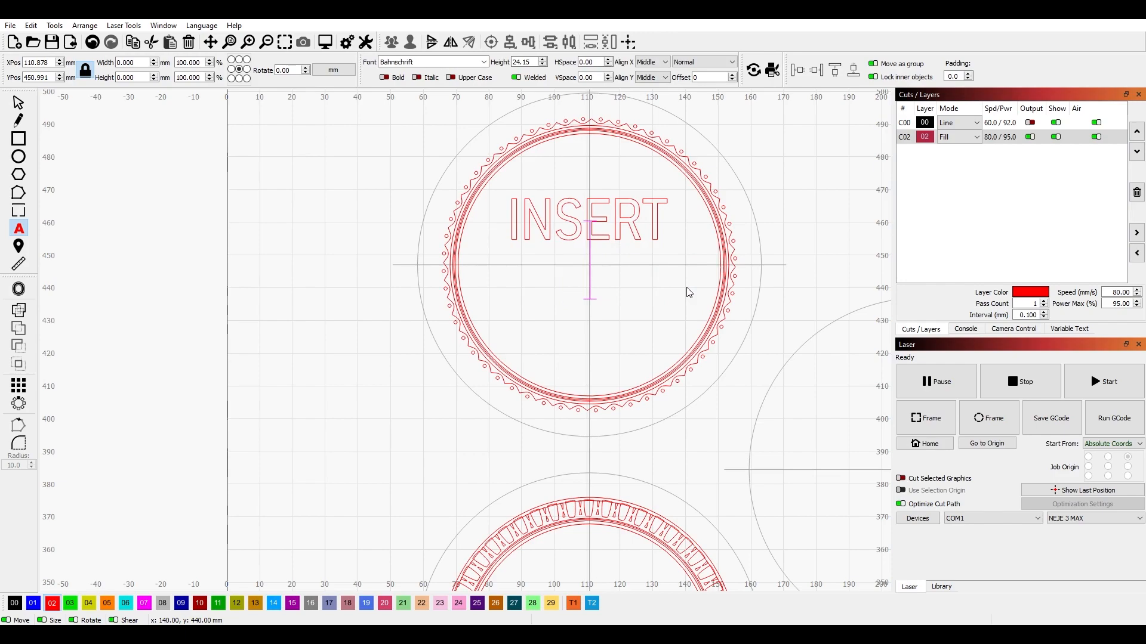
pyautogui.write('TEXT')
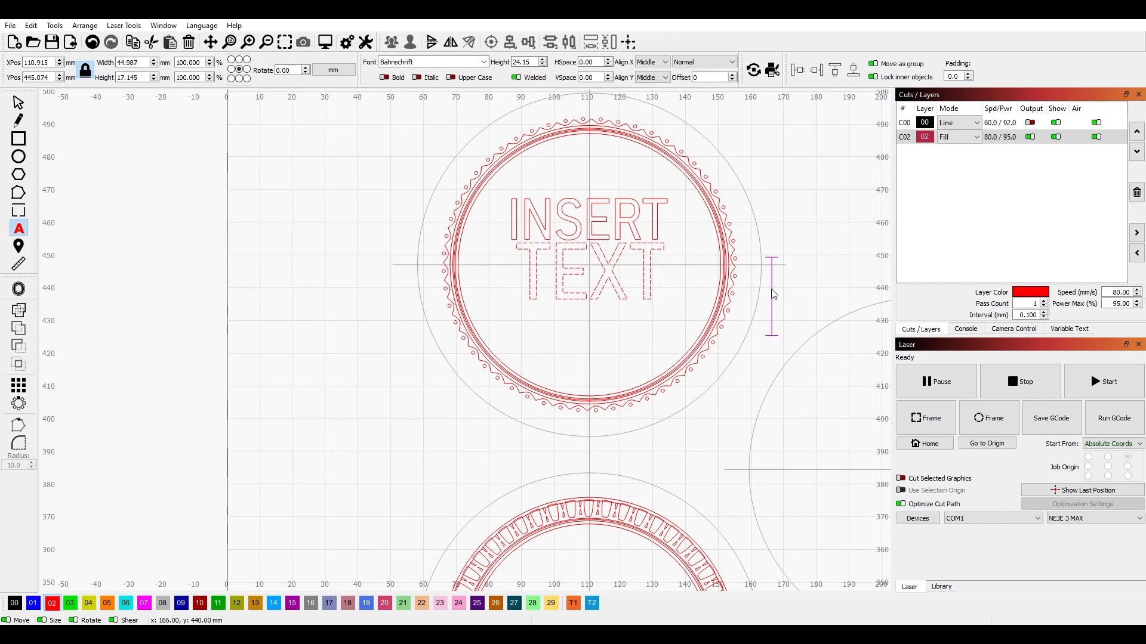
# Paste a copy of INSERT, change its wording to HERE and place it below TEXT at about X 110.9, Y 427 mm.
pyautogui.hotkey('ctrl', 'v')
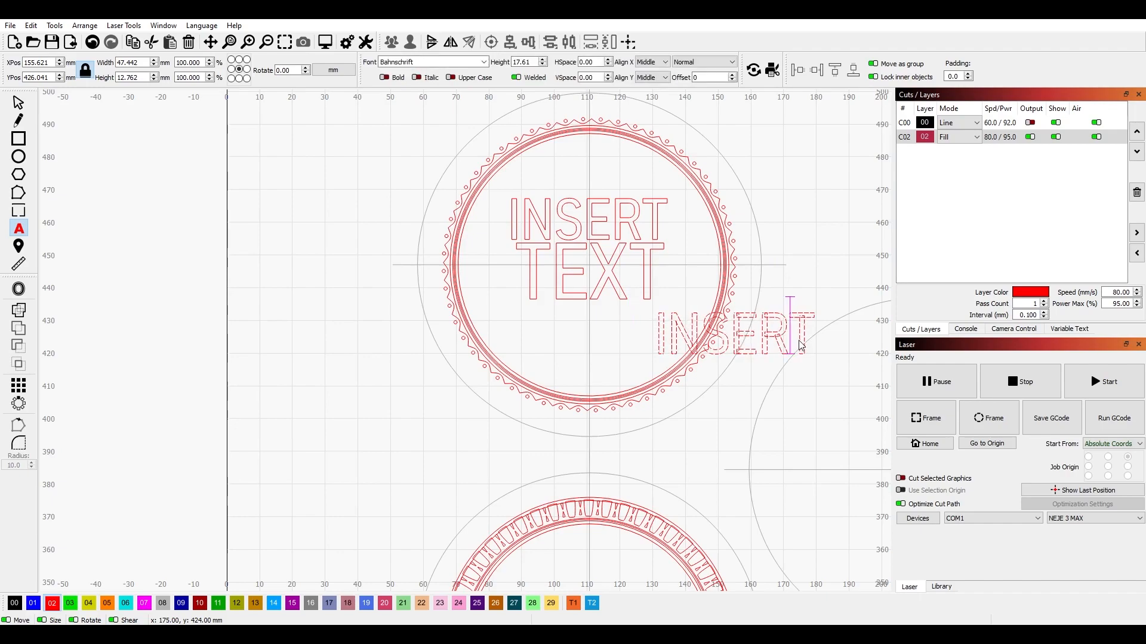
pyautogui.press('BackSpace')
pyautogui.press('BackSpace')
pyautogui.press('BackSpace')
pyautogui.press('BackSpace')
pyautogui.press('BackSpace')
pyautogui.press('BackSpace')
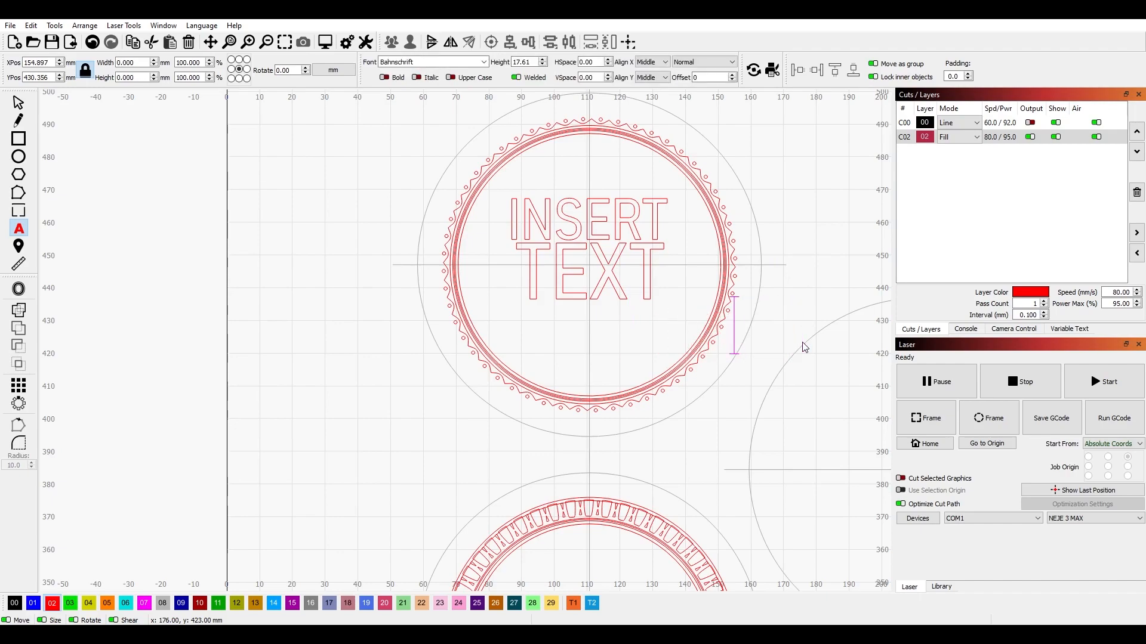
pyautogui.write('here')
pyautogui.press('BackSpace')
pyautogui.press('BackSpace')
pyautogui.press('BackSpace')
pyautogui.press('BackSpace')
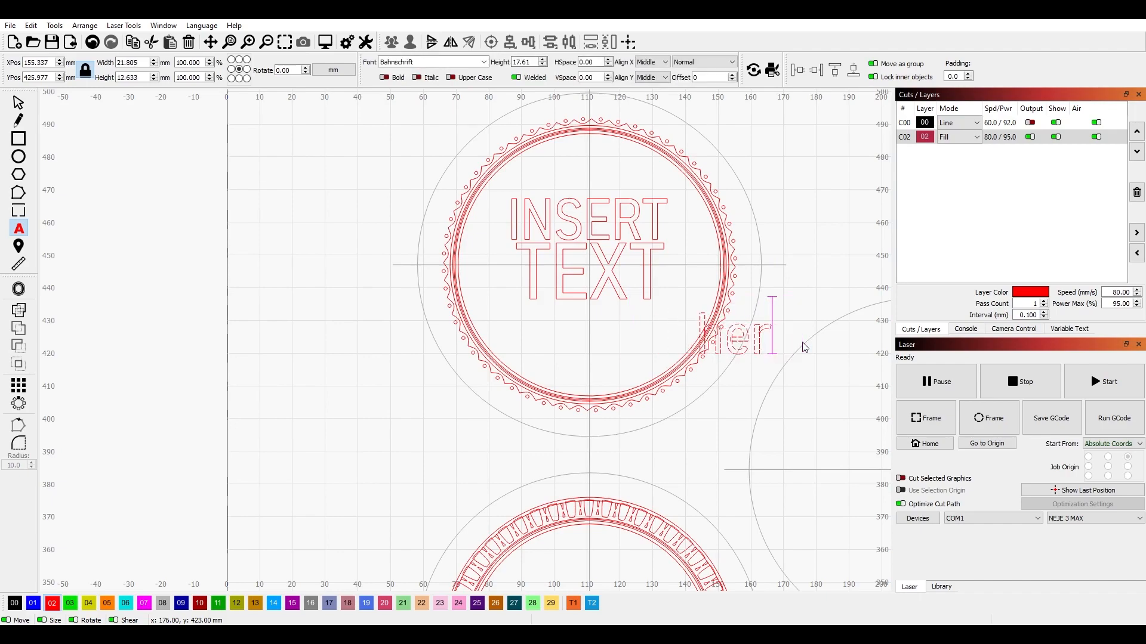
pyautogui.write('HERE')
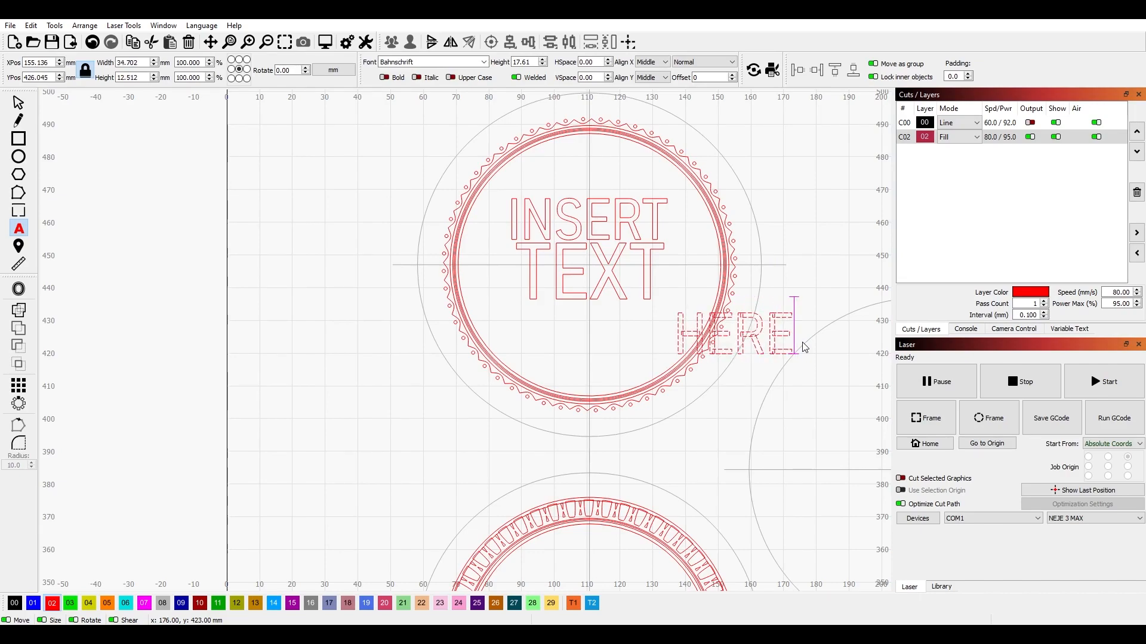
pyautogui.press('Escape')
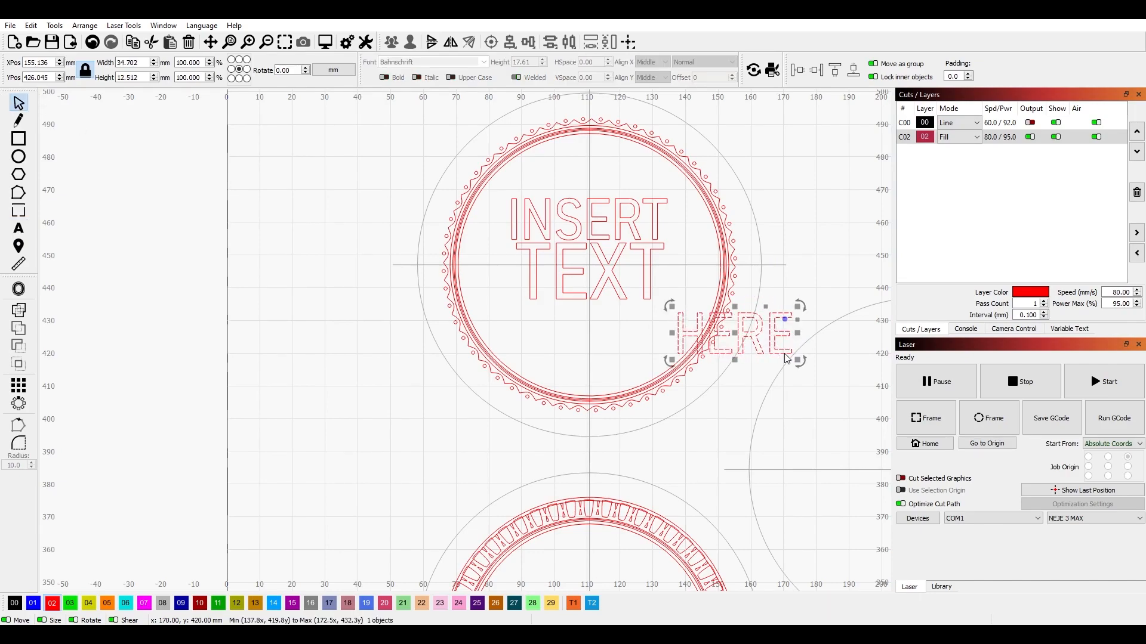
pyautogui.moveTo(786, 358); pyautogui.dragTo(640, 352)
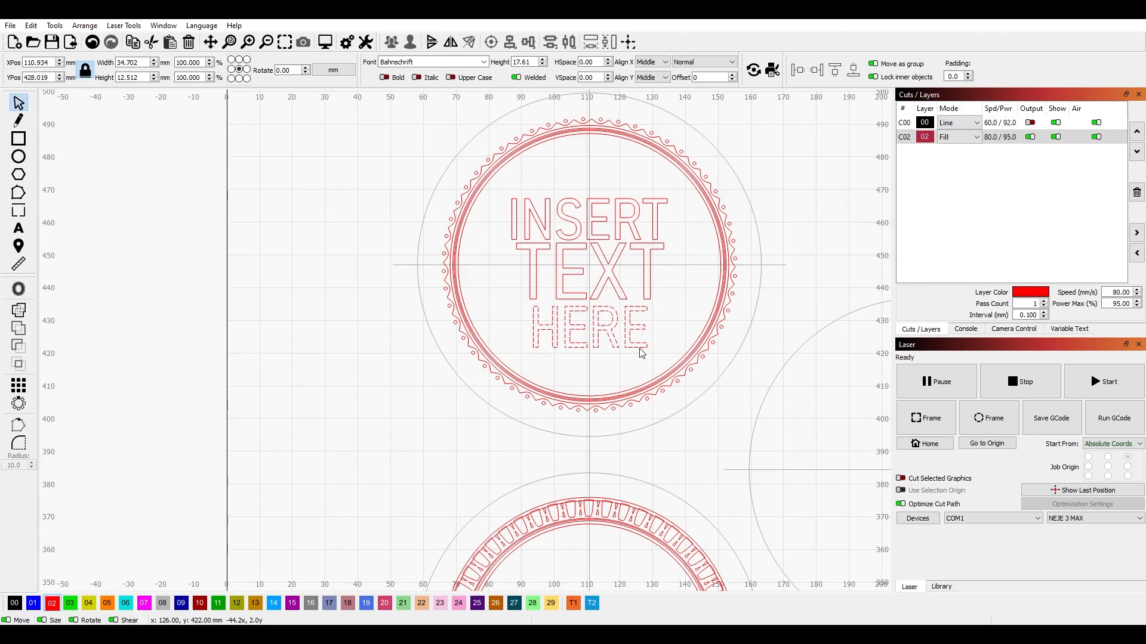
# Enlarge the TEXT line to about 57.4 mm wide and 24.8 mm high, keeping it between INSERT and HERE.
pyautogui.click(635, 303)
pyautogui.click(623, 298)
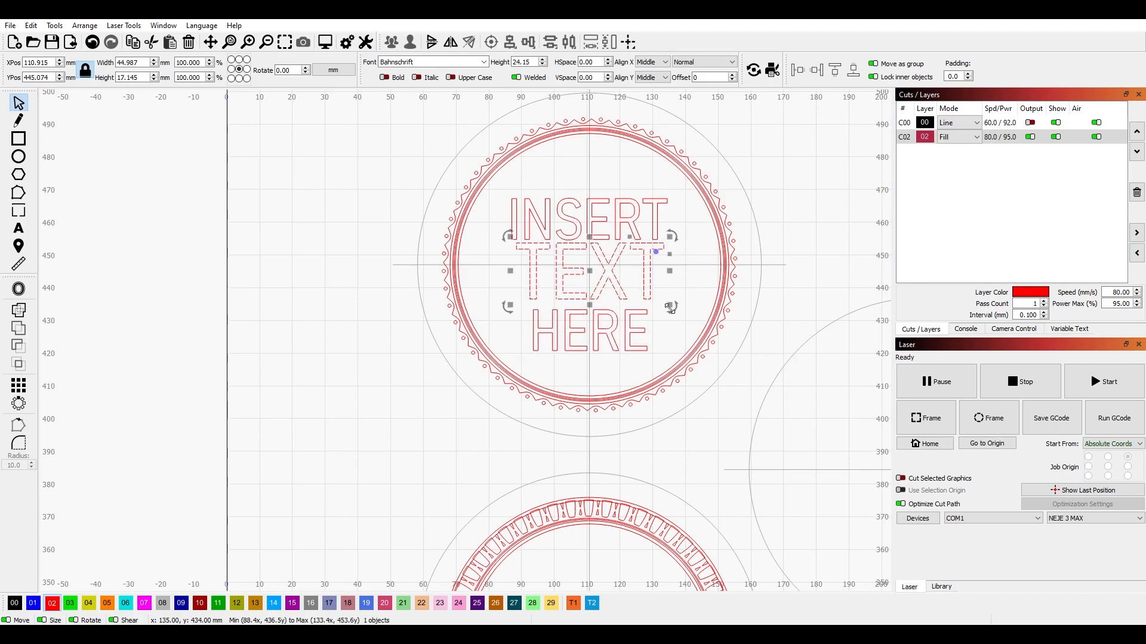
pyautogui.moveTo(671, 308)
pyautogui.mouseDown()
pyautogui.moveTo(694, 314)
pyautogui.moveTo(659, 294)
pyautogui.mouseUp()
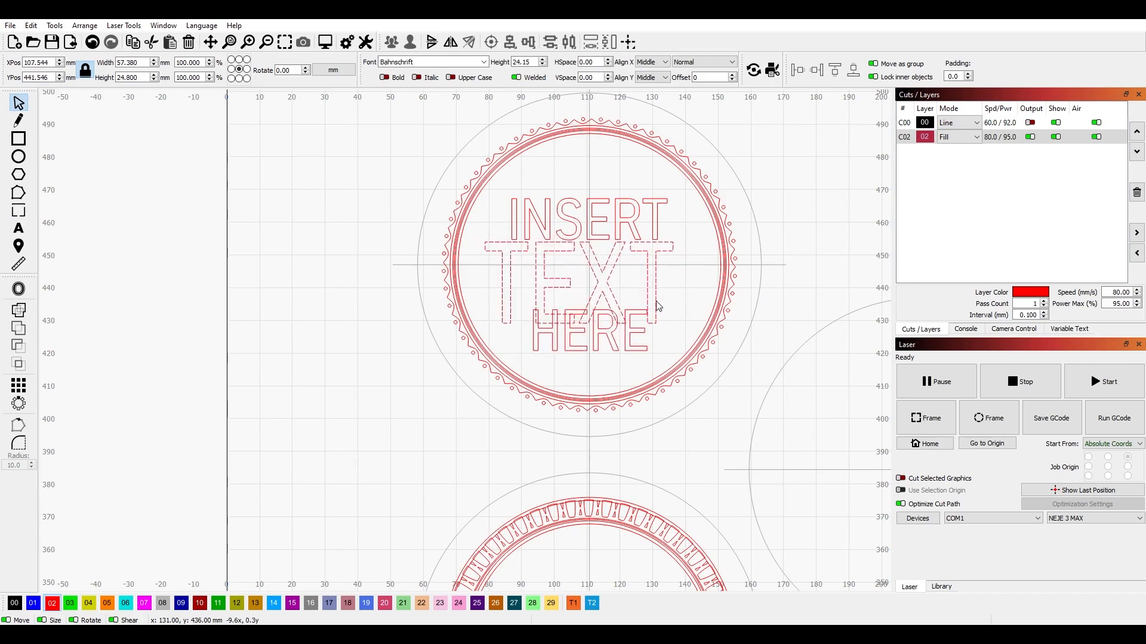
# Move INSERT up to about Y 463.6 mm and HERE down to about Y 424.8 mm to clear the TEXT line.
pyautogui.click(623, 219)
pyautogui.moveTo(623, 219); pyautogui.dragTo(626, 214)
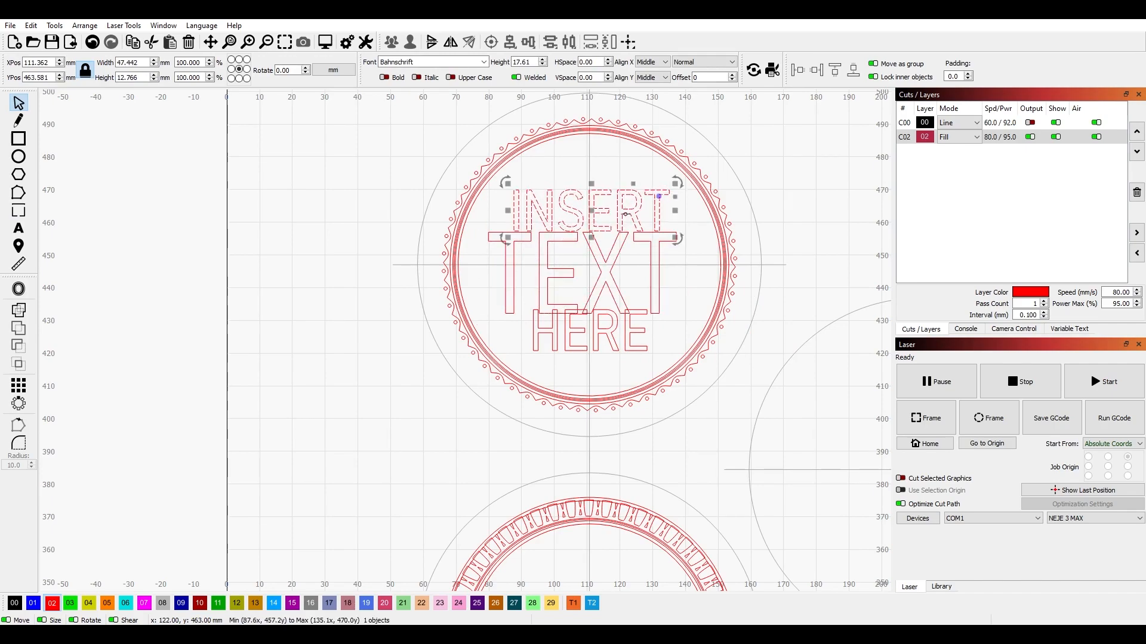
pyautogui.click(628, 324)
pyautogui.click(626, 348)
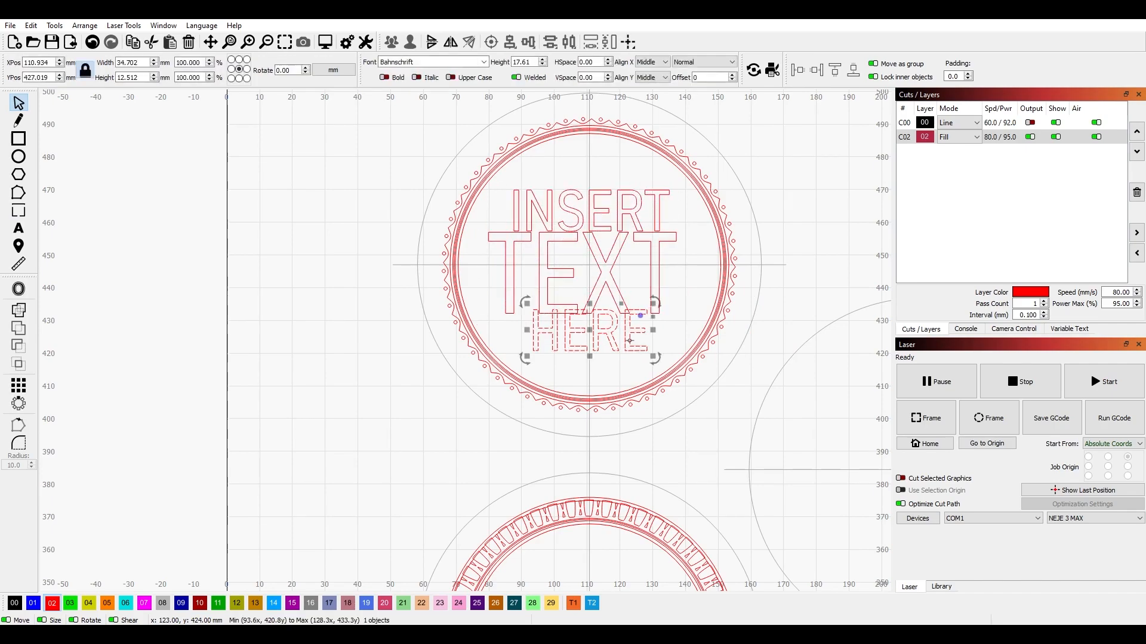
pyautogui.moveTo(626, 348); pyautogui.dragTo(625, 350)
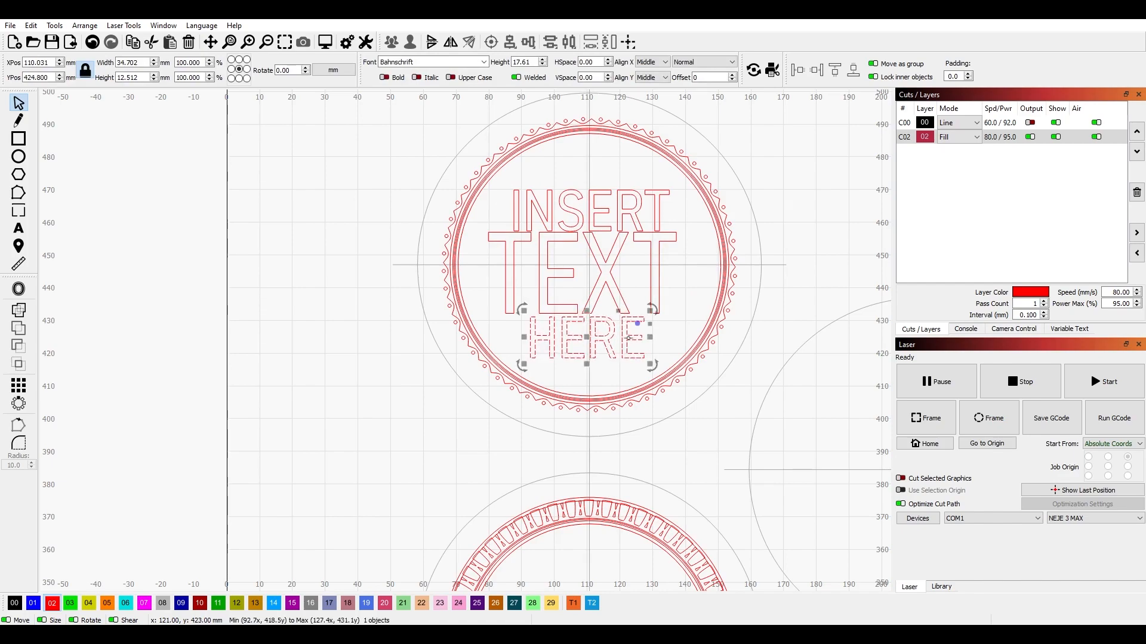
# Align the INSERT, TEXT and HERE lines on one common vertical centreline.
pyautogui.keyDown('shift'); pyautogui.click(626, 307); pyautogui.keyUp('shift')
pyautogui.keyDown('shift'); pyautogui.click(625, 214); pyautogui.keyUp('shift')
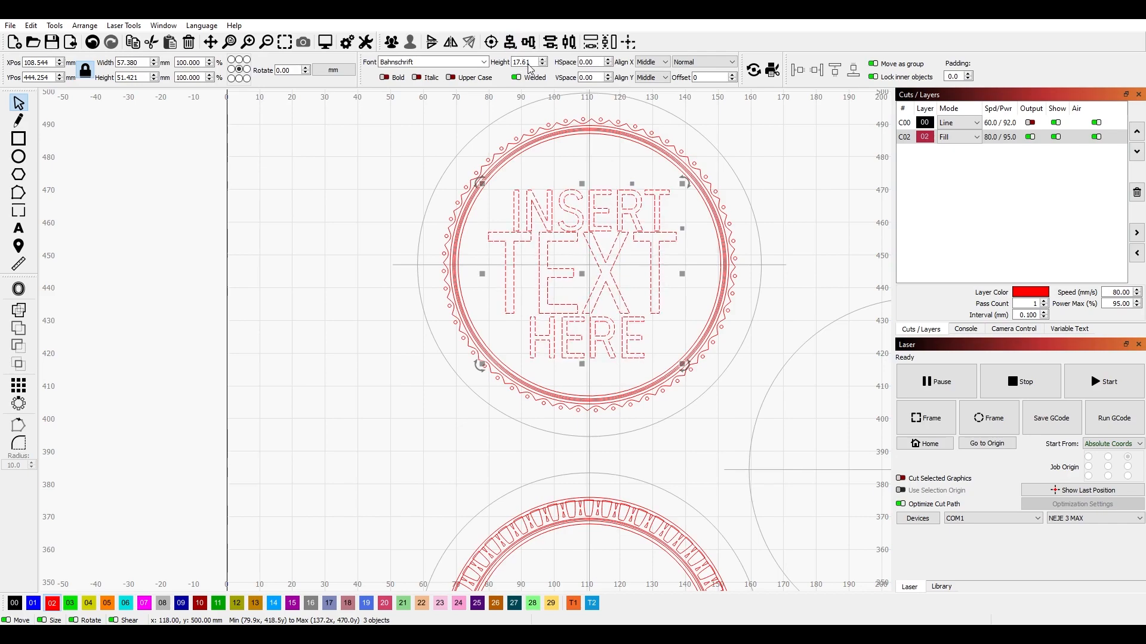
pyautogui.moveTo(614, 208); pyautogui.dragTo(622, 207)
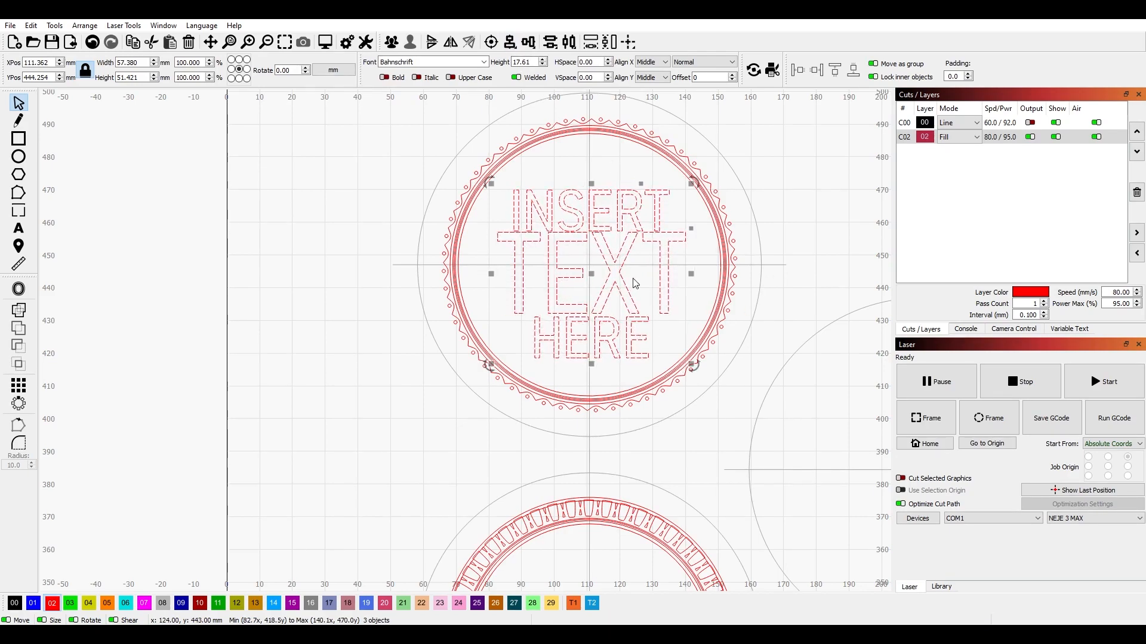
# Try to centre the three separate text lines on the uppermost crosshair circle, and undo the alignment.
pyautogui.keyDown('shift'); pyautogui.click(748, 200); pyautogui.keyUp('shift')
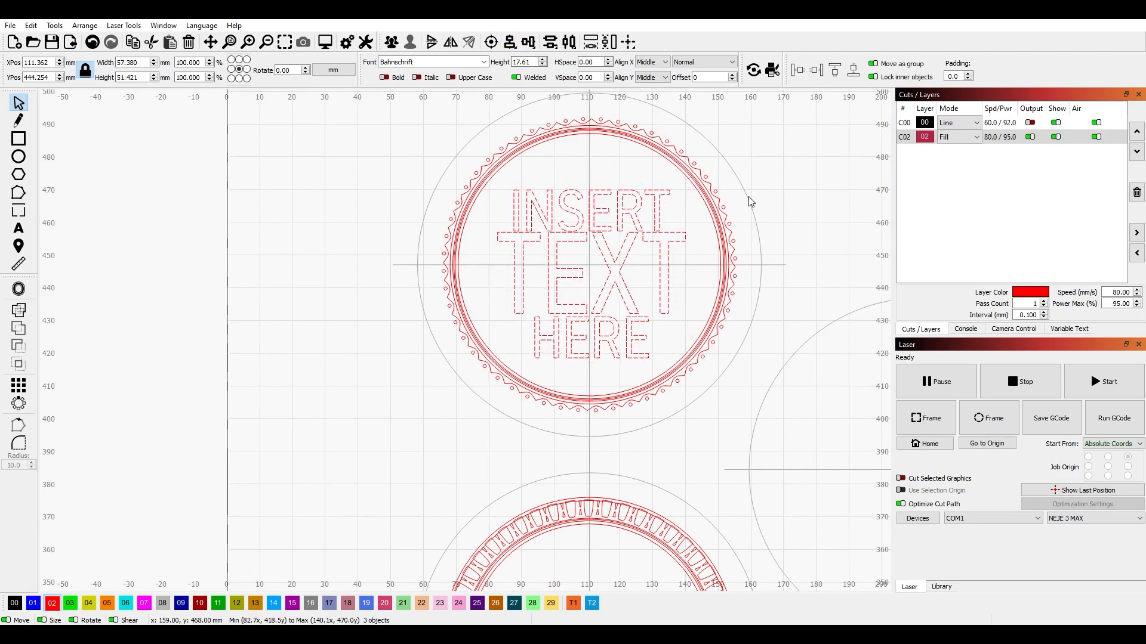
pyautogui.click(490, 43)
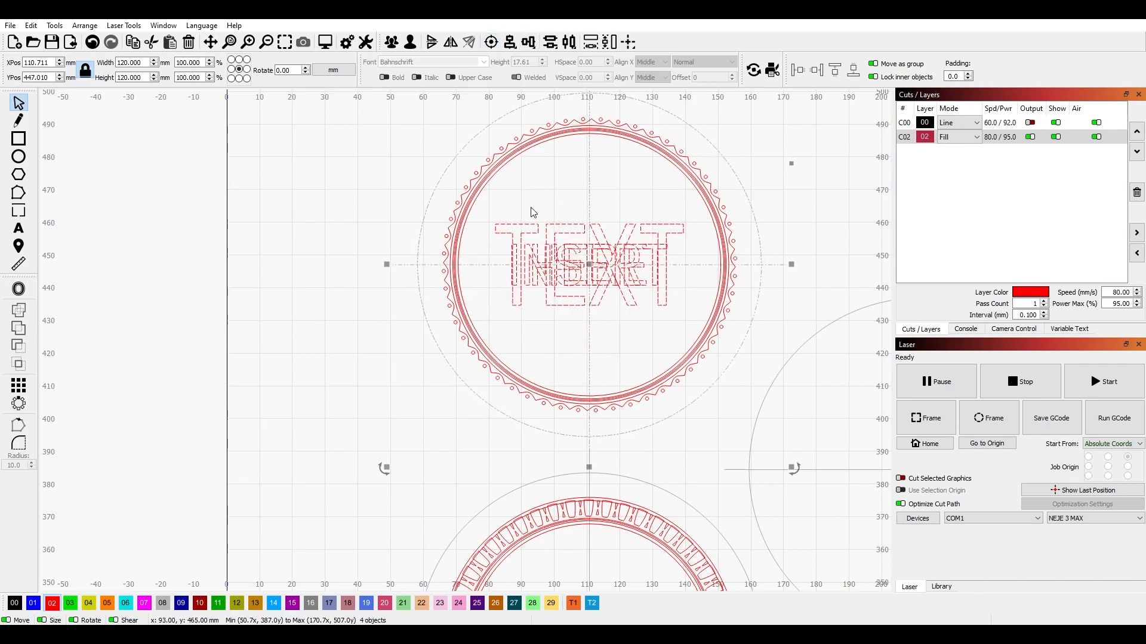
pyautogui.hotkey('ctrl', 'z')
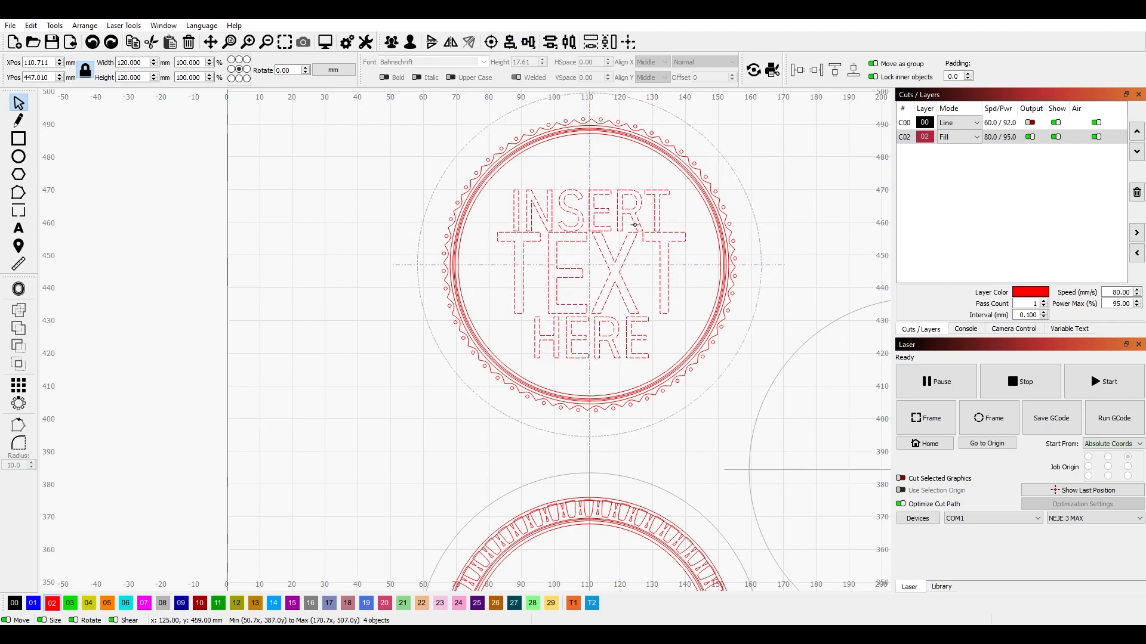
# Move the INSERT line slightly higher above TEXT, to about X 112.2, Y 465 mm.
pyautogui.click(652, 218)
pyautogui.click(637, 218)
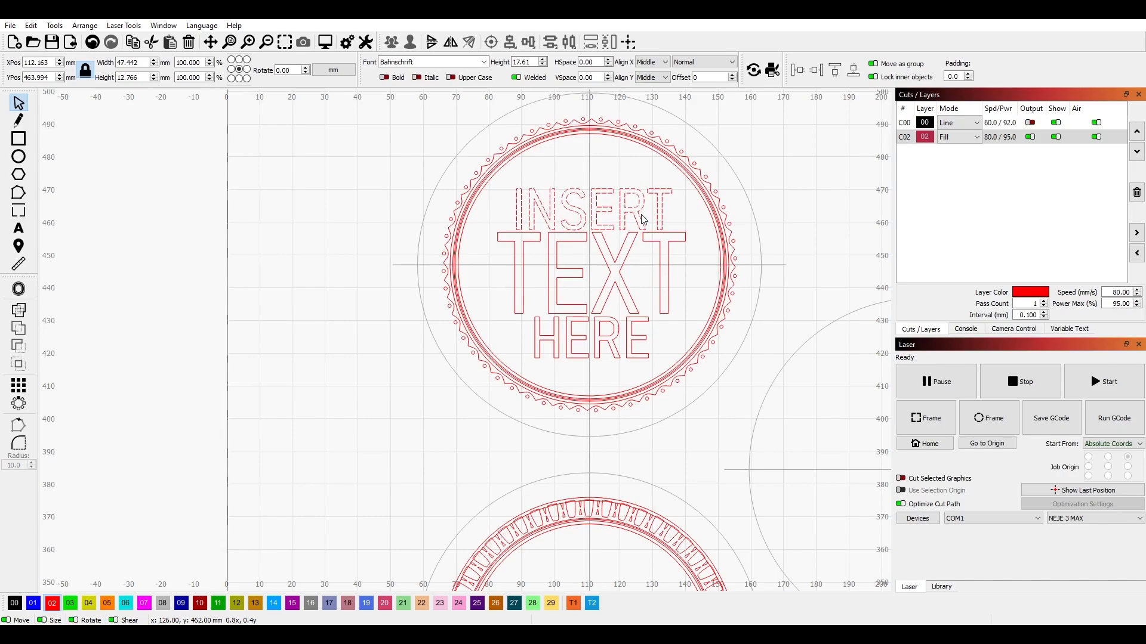
pyautogui.moveTo(642, 216); pyautogui.dragTo(642, 215)
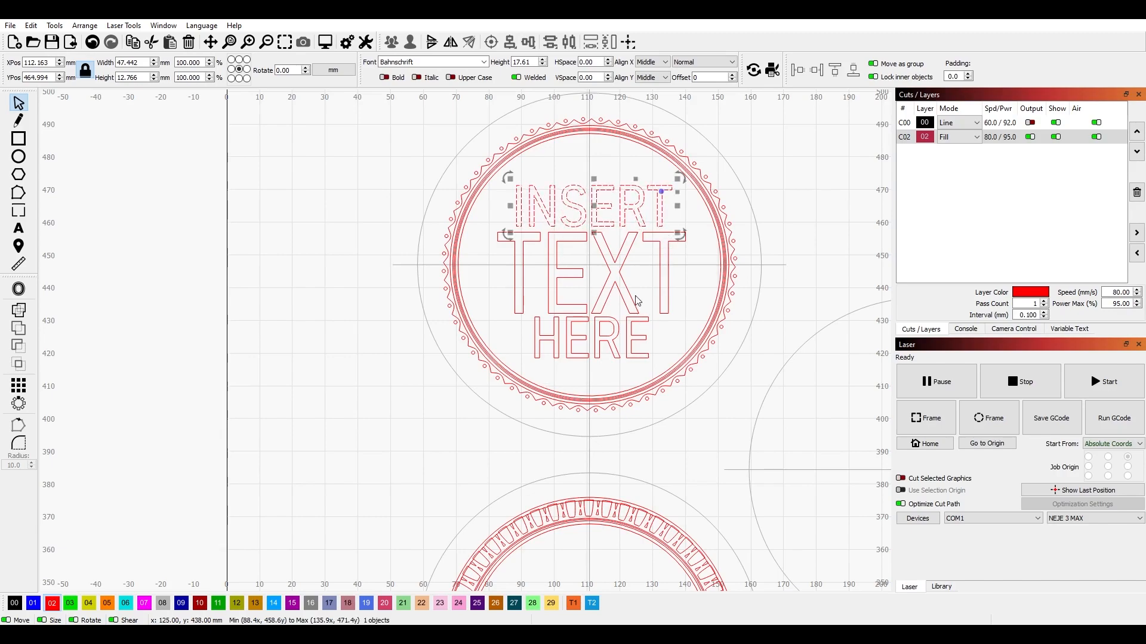
# Group the INSERT, TEXT and HERE lines and centre the group on the uppermost crosshair circle.
pyautogui.keyDown('shift'); pyautogui.click(637, 313); pyautogui.keyUp('shift')
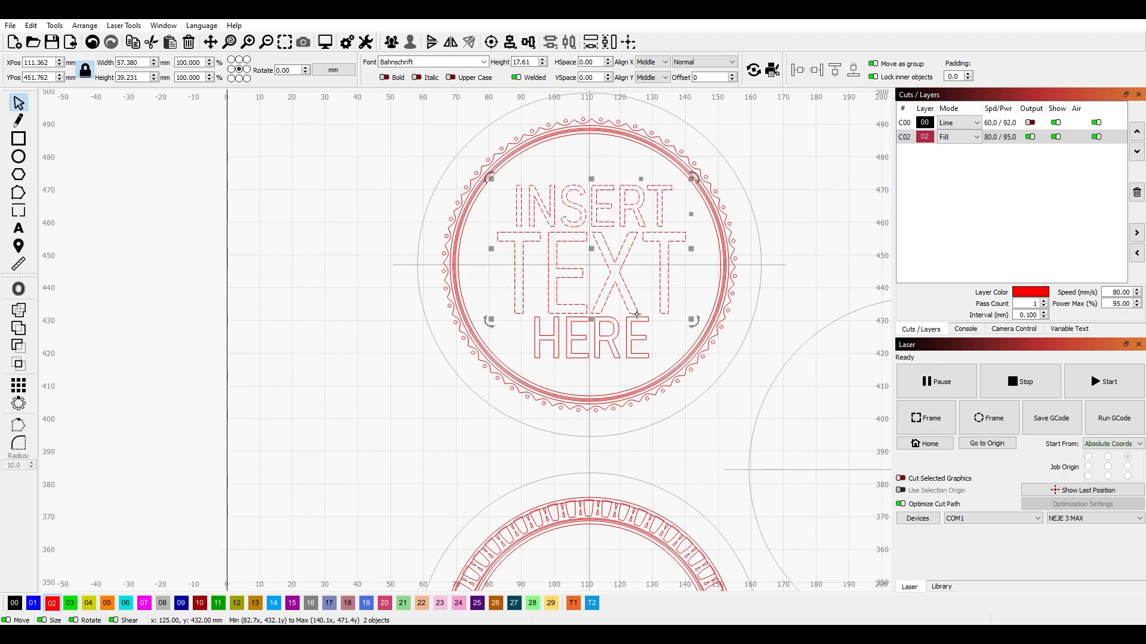
pyautogui.keyDown('shift'); pyautogui.click(641, 336); pyautogui.keyUp('shift')
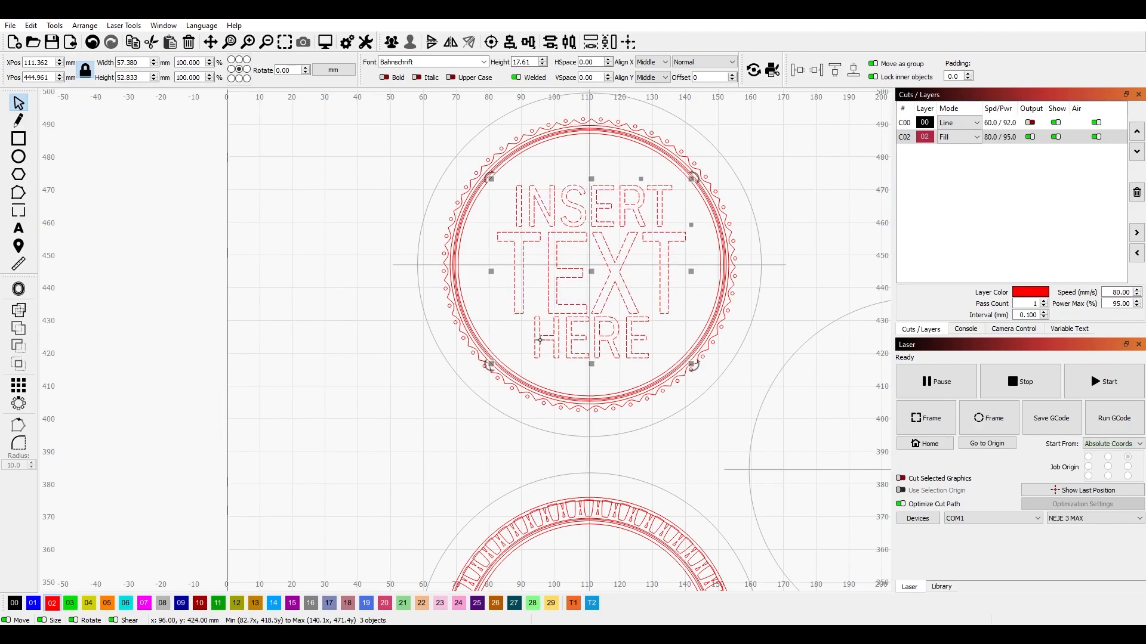
pyautogui.hotkey('ctrl', 'g')
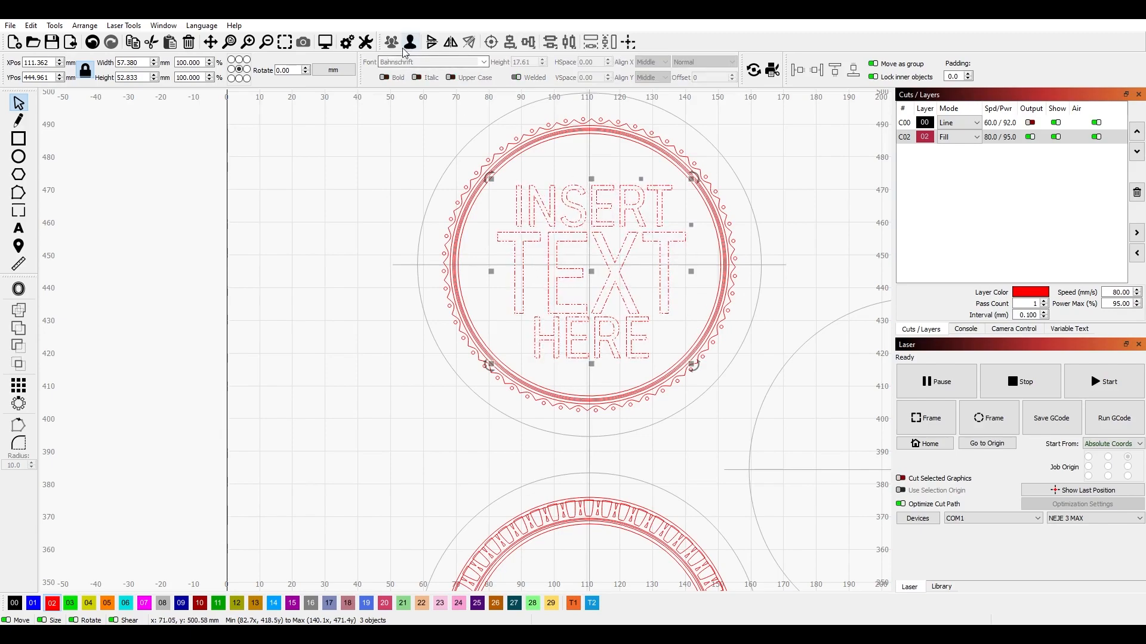
pyautogui.keyDown('shift'); pyautogui.click(751, 206); pyautogui.keyUp('shift')
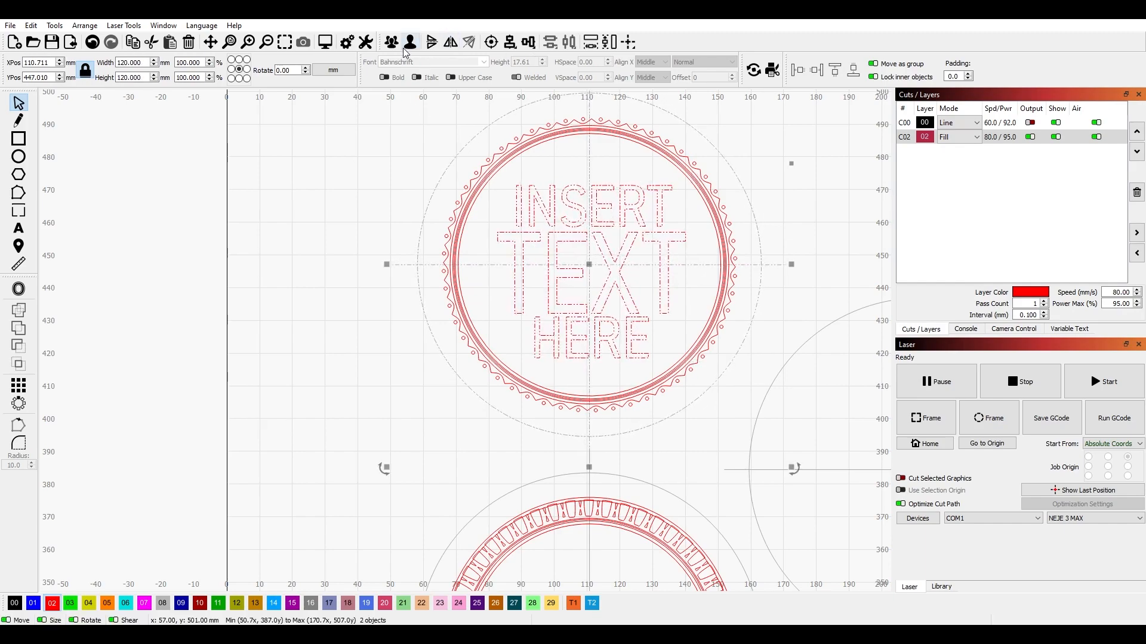
pyautogui.click(497, 45)
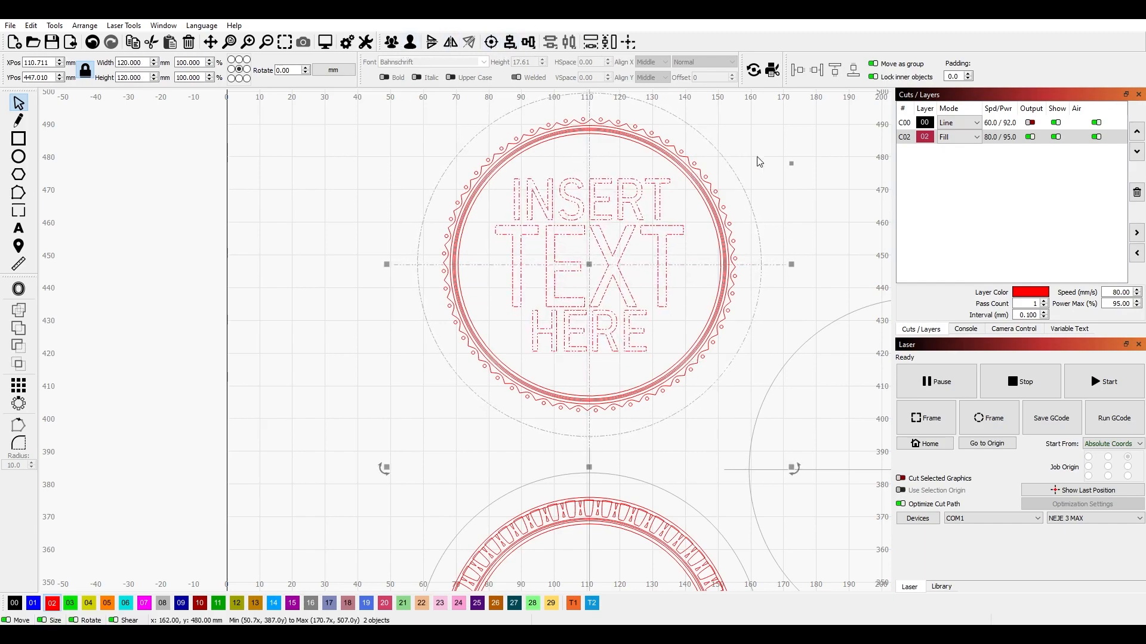
pyautogui.click(770, 193)
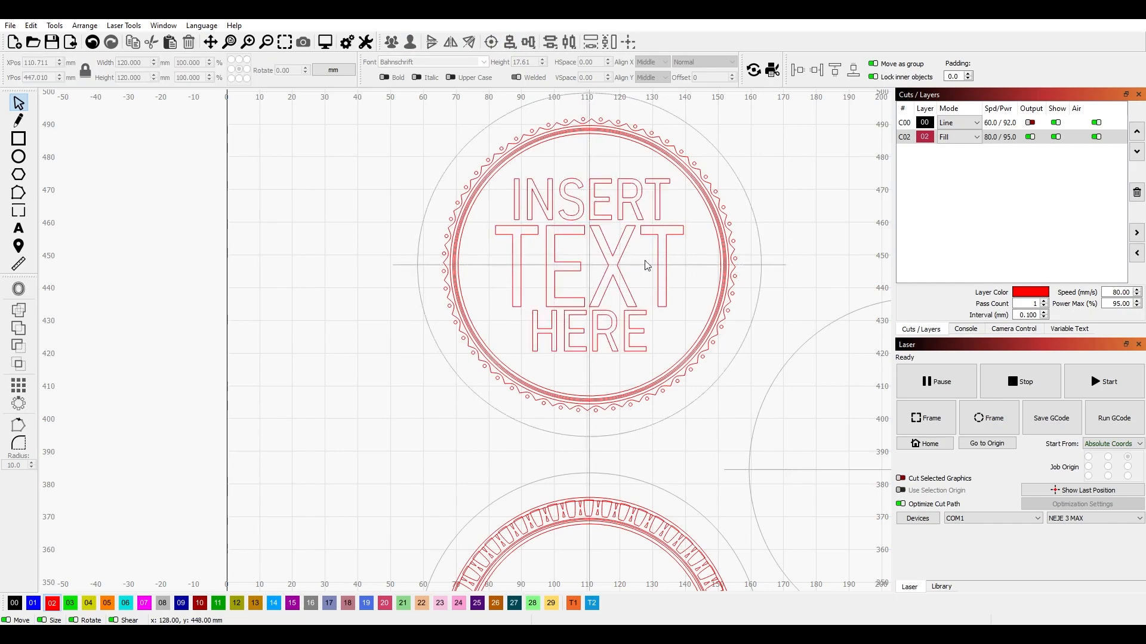
# Ungroup the text block inside the first column's uppermost ring.
pyautogui.scroll(-6, 646, 270)
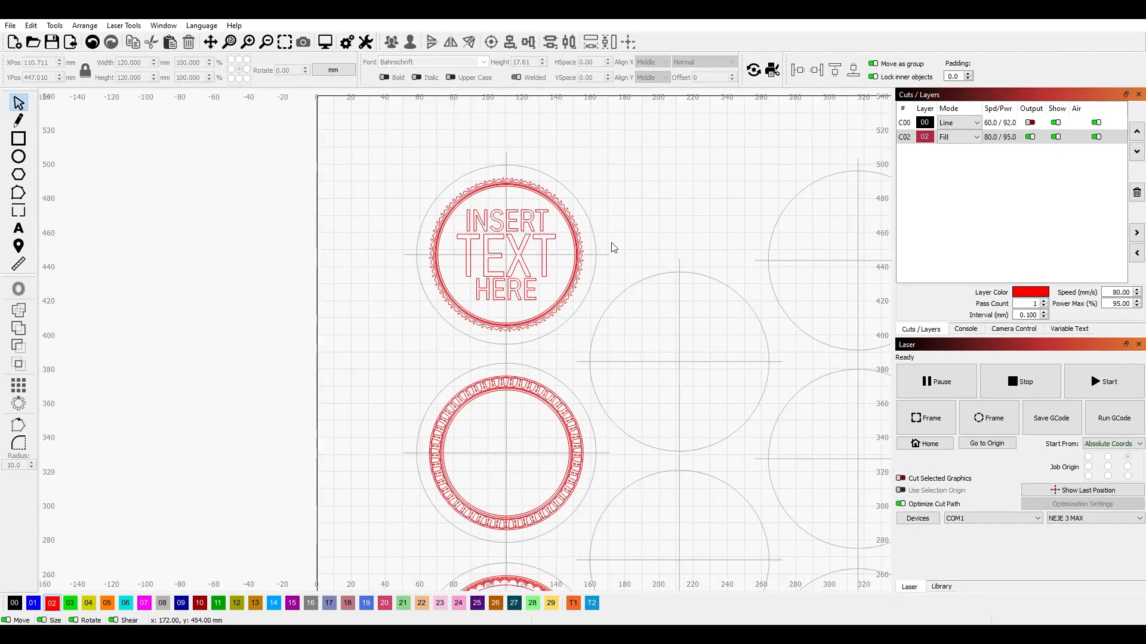
pyautogui.scroll(4, 577, 240)
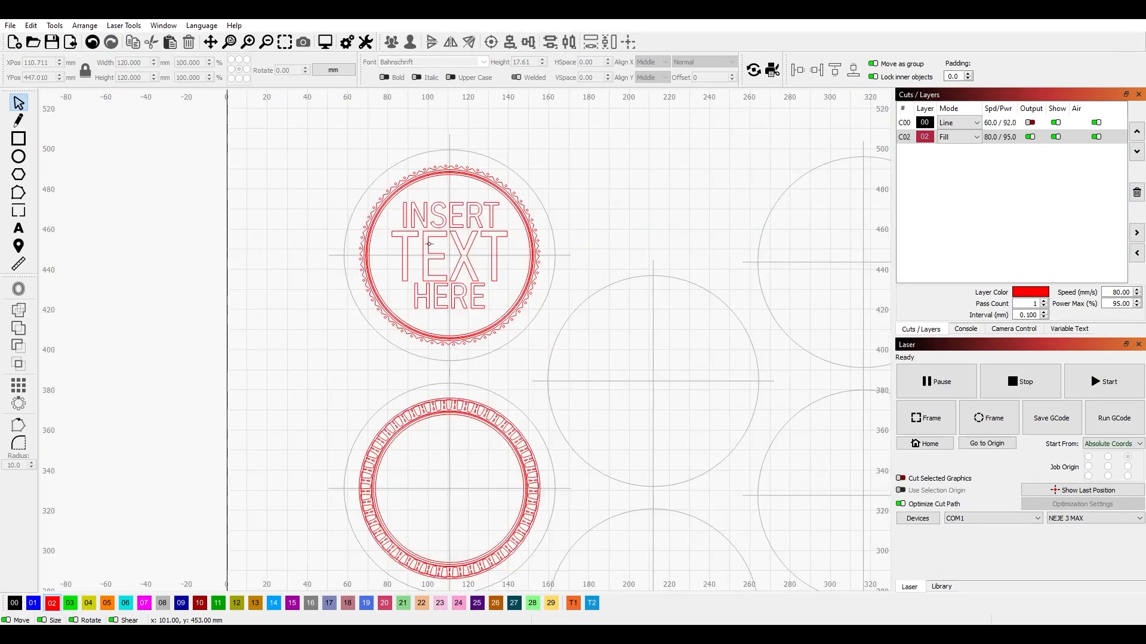
pyautogui.click(492, 237)
pyautogui.scroll(2, 417, 230)
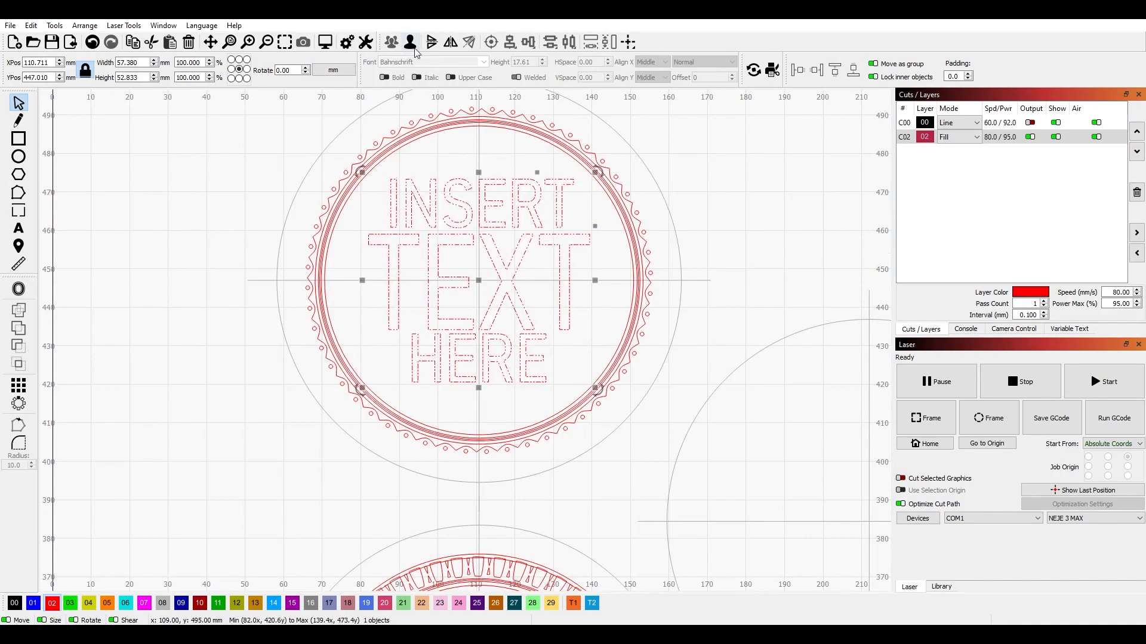
pyautogui.click(799, 203)
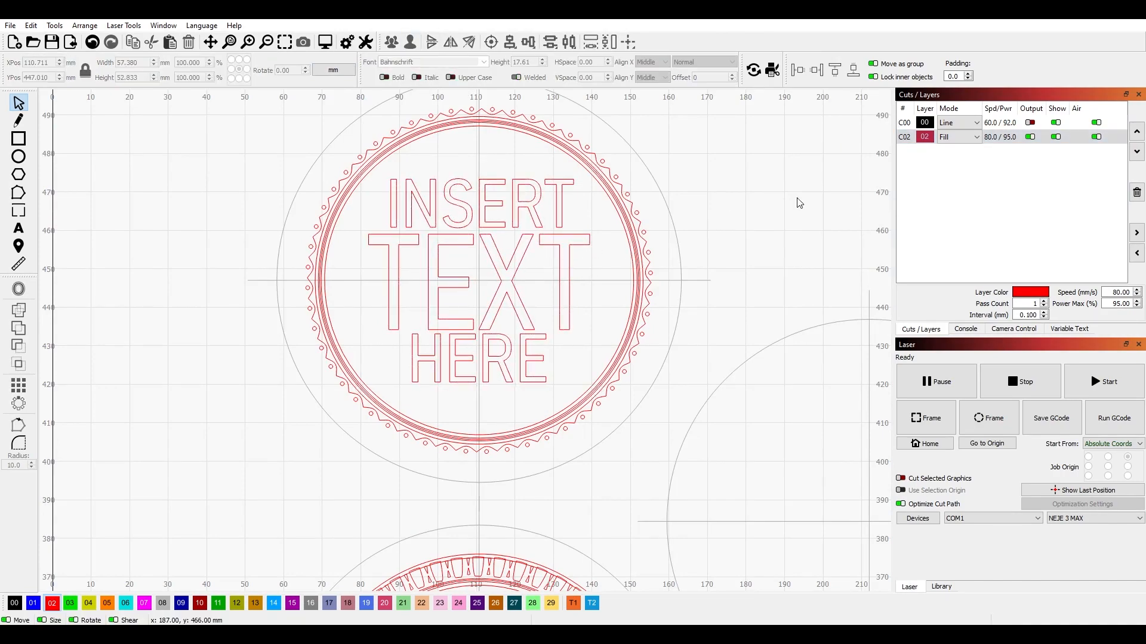
# Change the font of the middle TEXT line to Courier New.
pyautogui.click(573, 266)
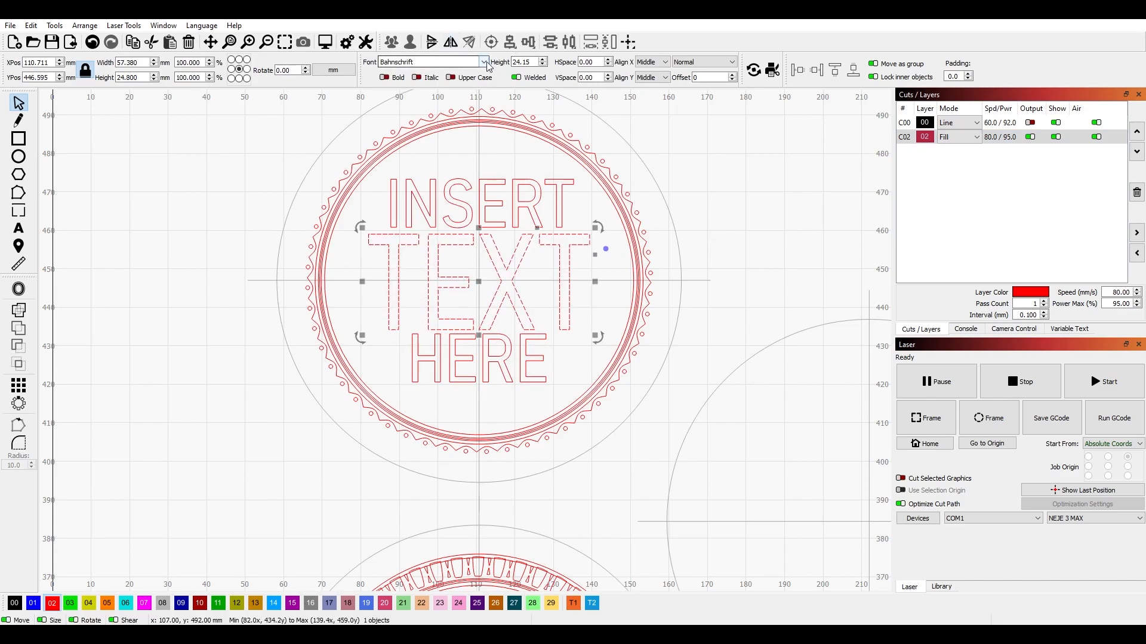
pyautogui.scroll(-3, 426, 270)
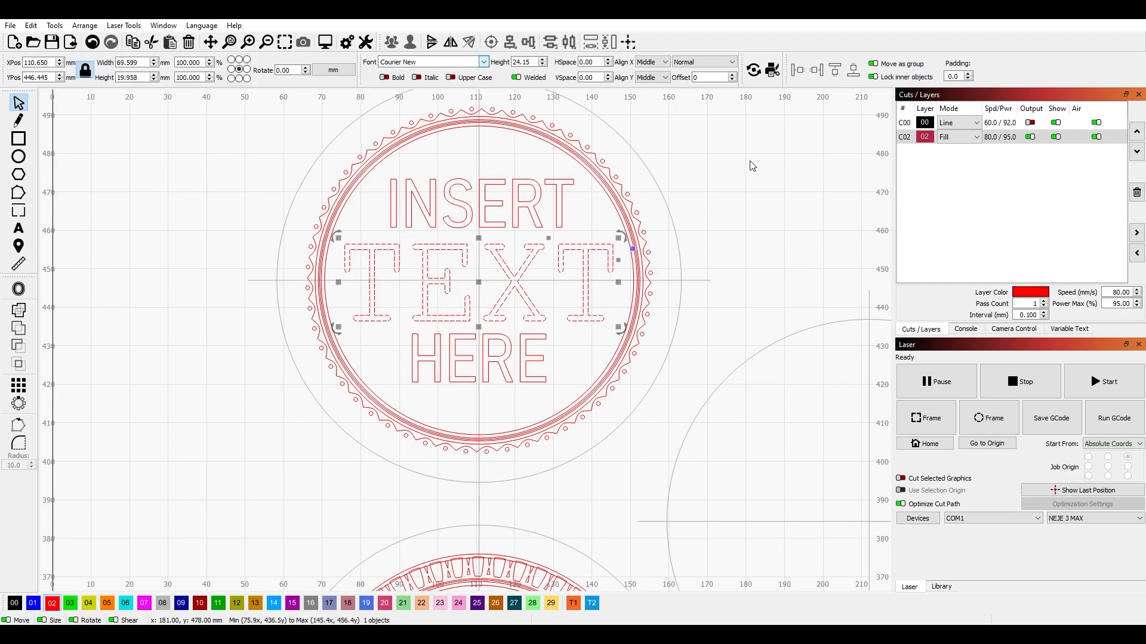
pyautogui.click(740, 292)
# Group the INSERT, TEXT and HERE lines in the uppermost ring again.
pyautogui.scroll(-3, 738, 292)
pyautogui.click(639, 306)
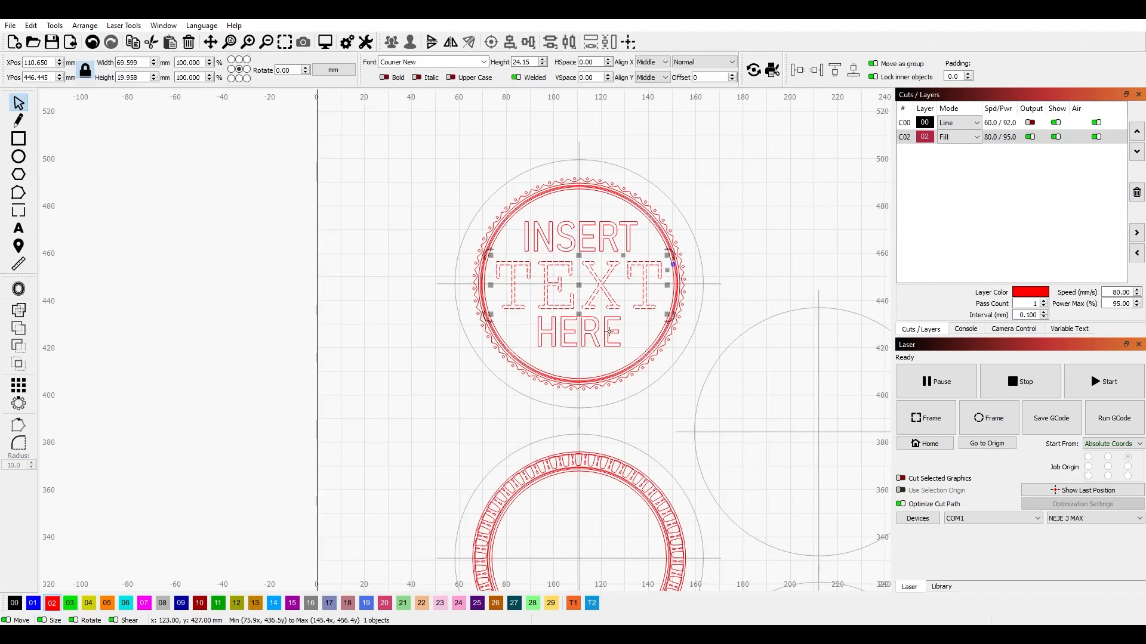
pyautogui.keyDown('shift'); pyautogui.click(612, 244); pyautogui.keyUp('shift')
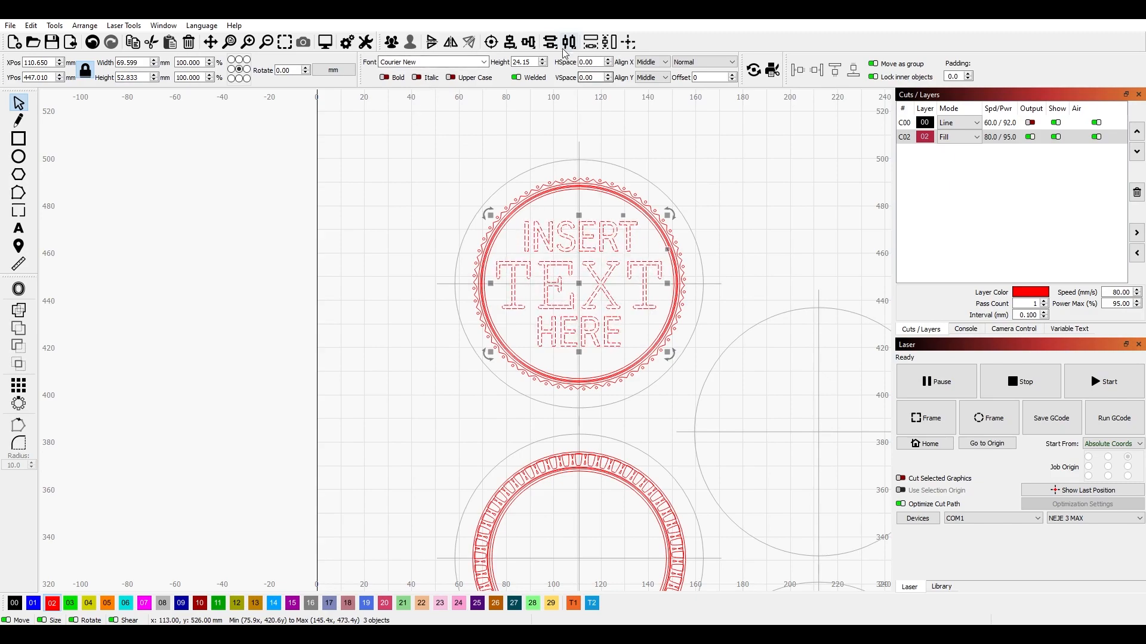
pyautogui.hotkey('ctrl', 'g')
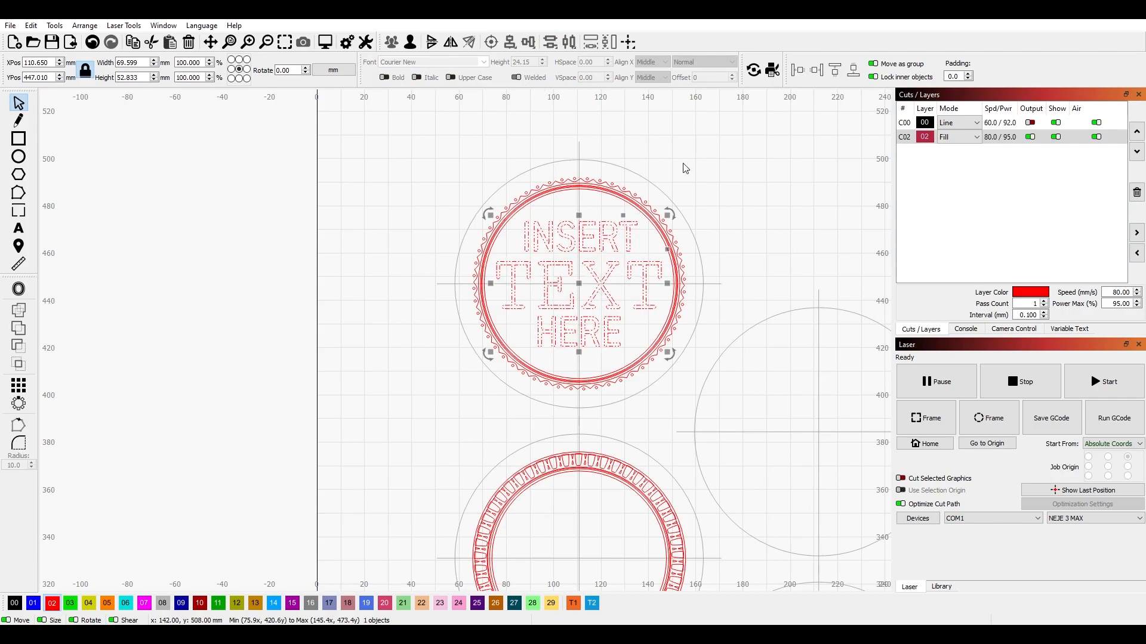
# Paste a copy of the INSERT TEXT HERE group and place it inside the second ring of the first column.
pyautogui.scroll(-2, 692, 232)
pyautogui.scroll(-3, 693, 229)
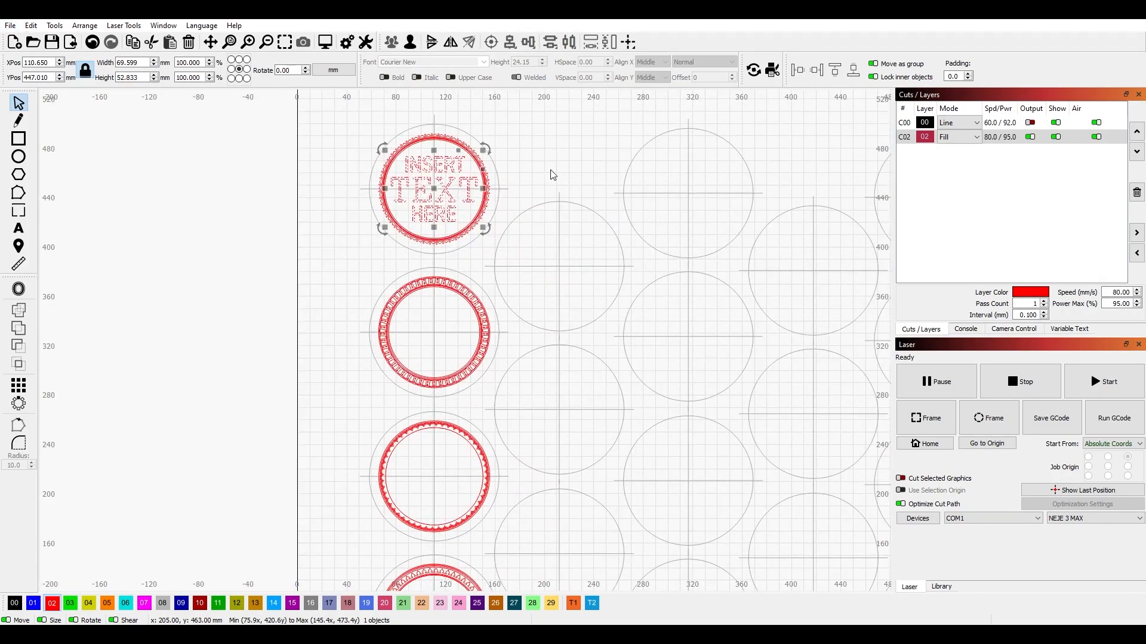
pyautogui.hotkey('ctrl', 'v')
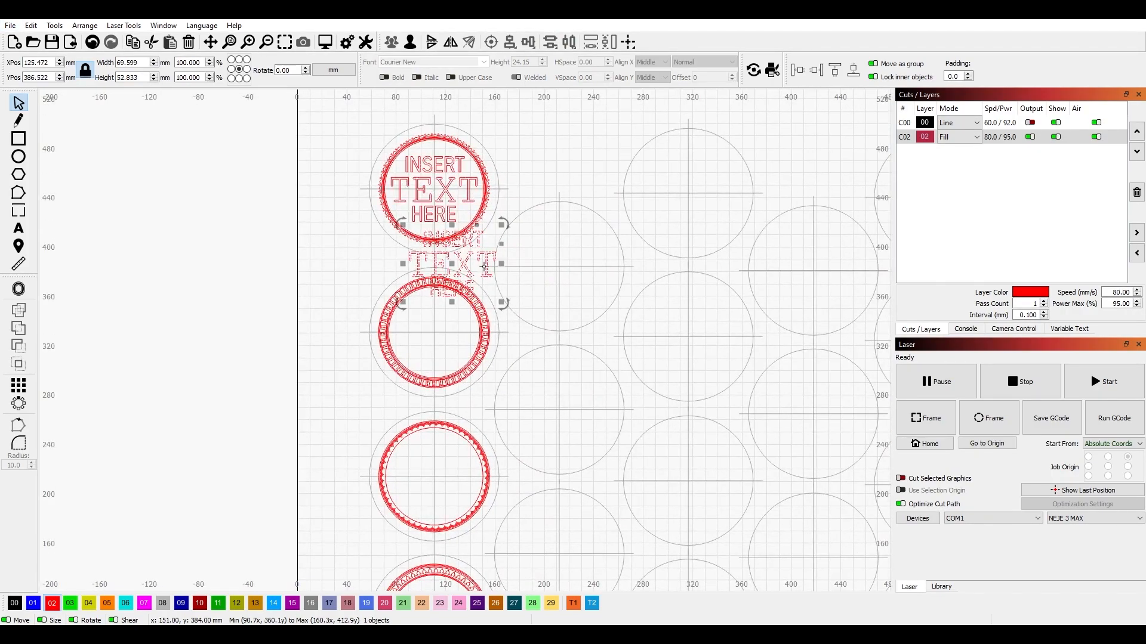
pyautogui.moveTo(491, 266); pyautogui.dragTo(462, 338)
pyautogui.hotkey('ctrl', 'z')
pyautogui.click(468, 270)
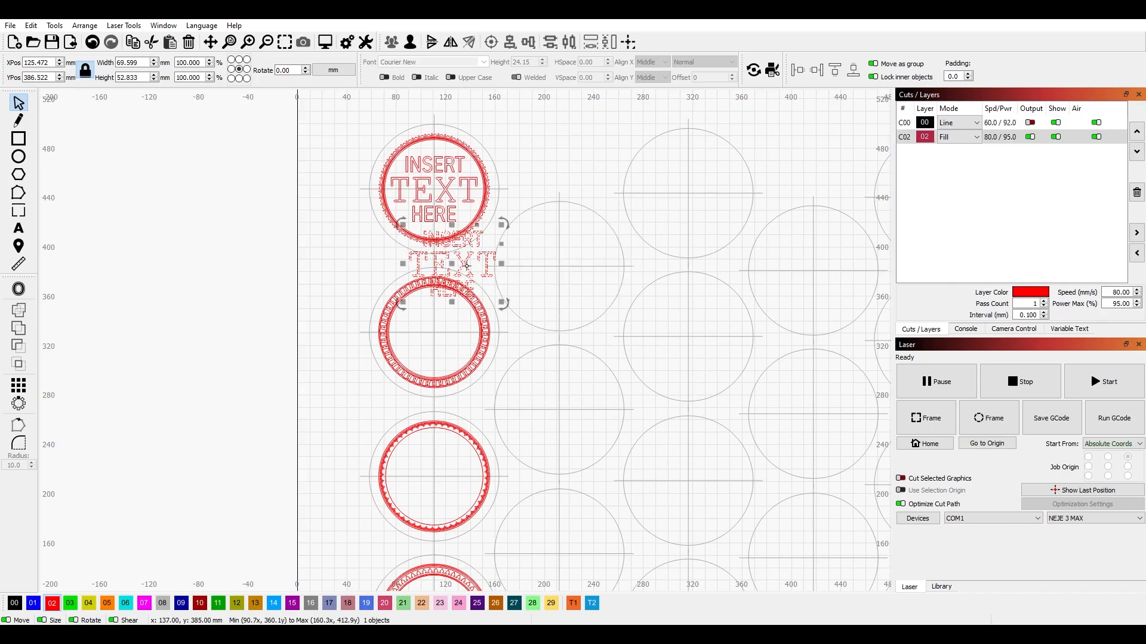
pyautogui.moveTo(467, 270); pyautogui.dragTo(450, 343)
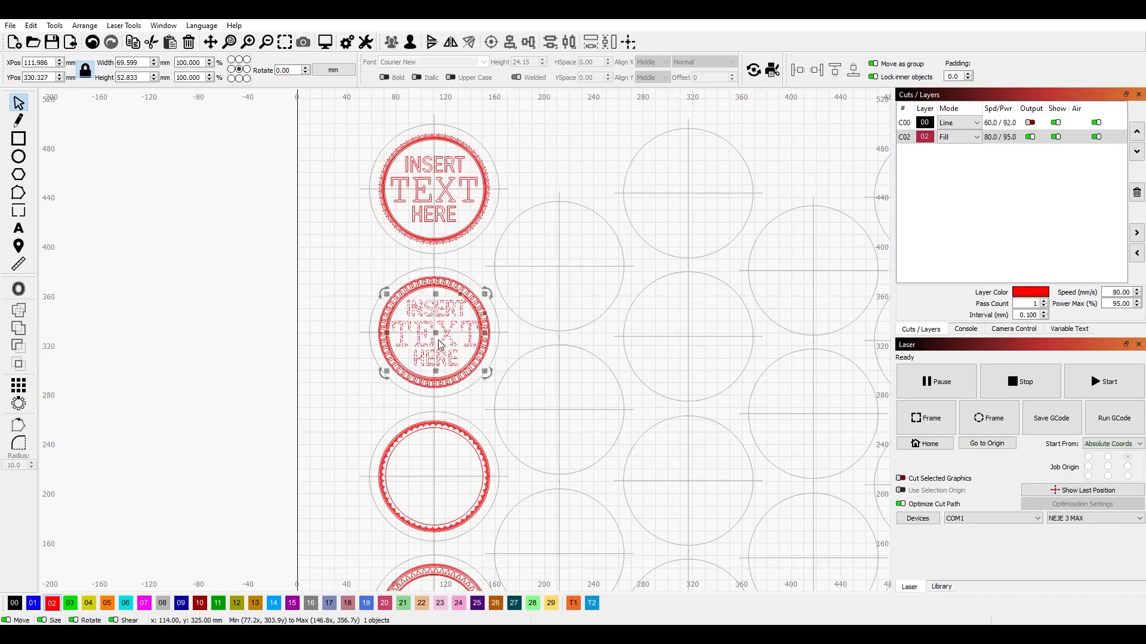
# Scale the second ring's text group down slightly and centre it on that ring's crosshair circle.
pyautogui.scroll(5, 439, 344)
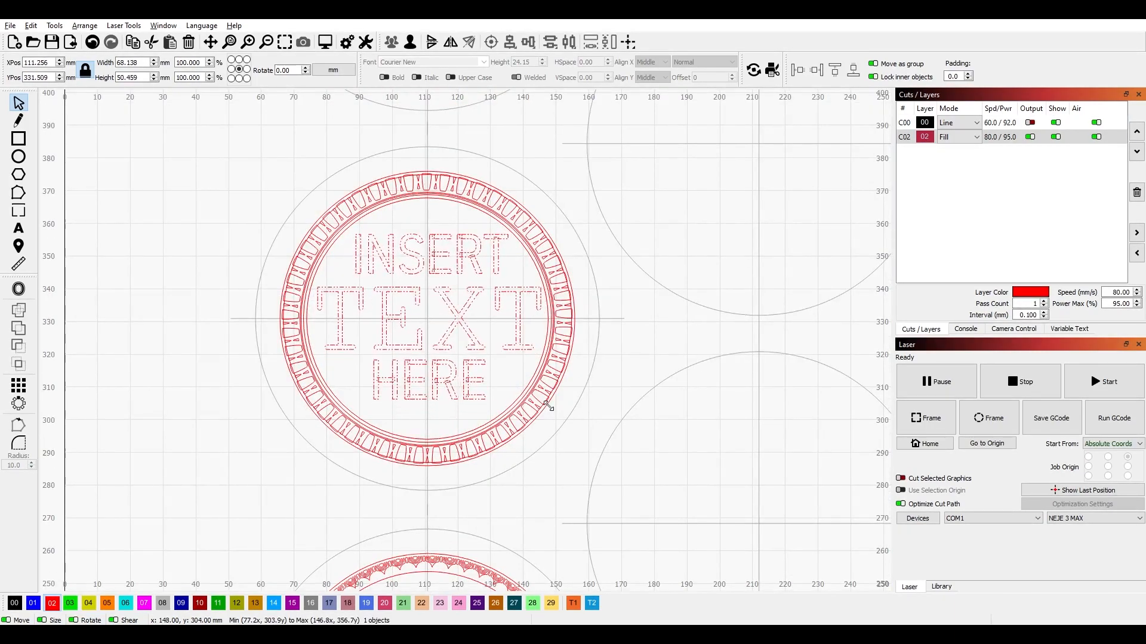
pyautogui.moveTo(545, 402); pyautogui.dragTo(537, 400)
pyautogui.moveTo(515, 346); pyautogui.dragTo(517, 355)
pyautogui.keyDown('shift'); pyautogui.click(568, 223); pyautogui.keyUp('shift')
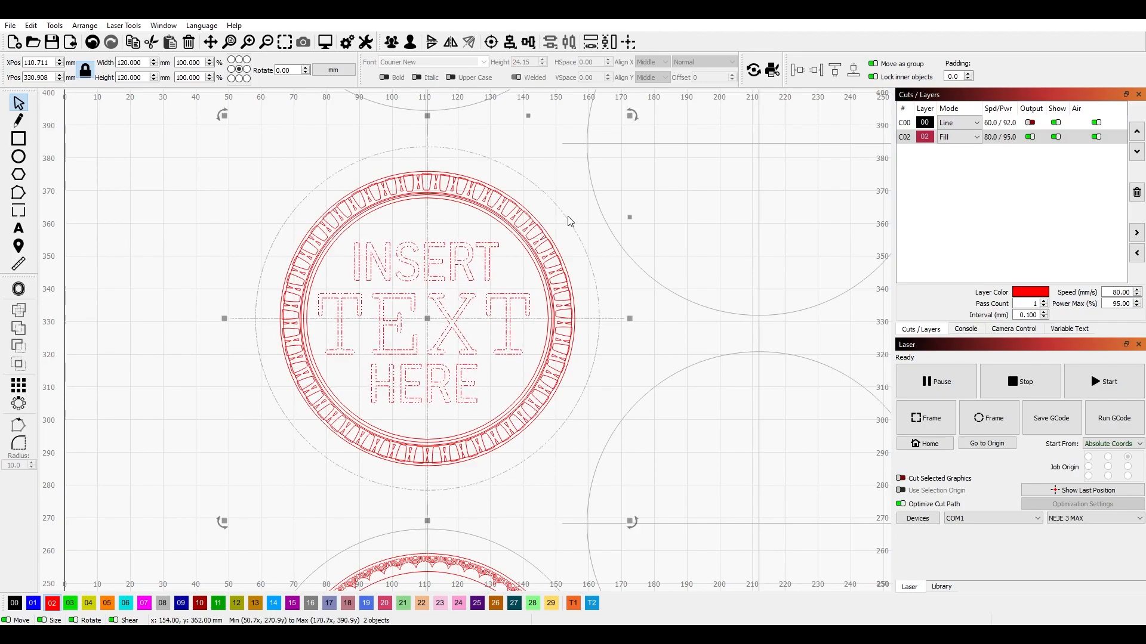
# Paste another copy of the INSERT TEXT HERE group and place it inside the third ring of the first column.
pyautogui.scroll(-5, 492, 145)
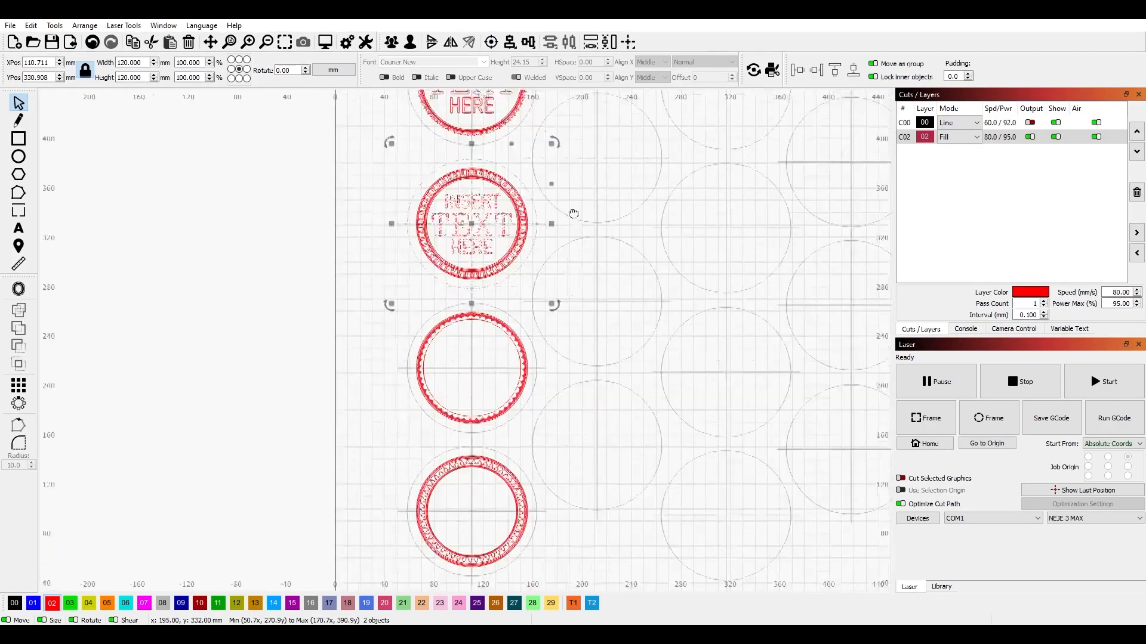
pyautogui.scroll(4, 431, 373)
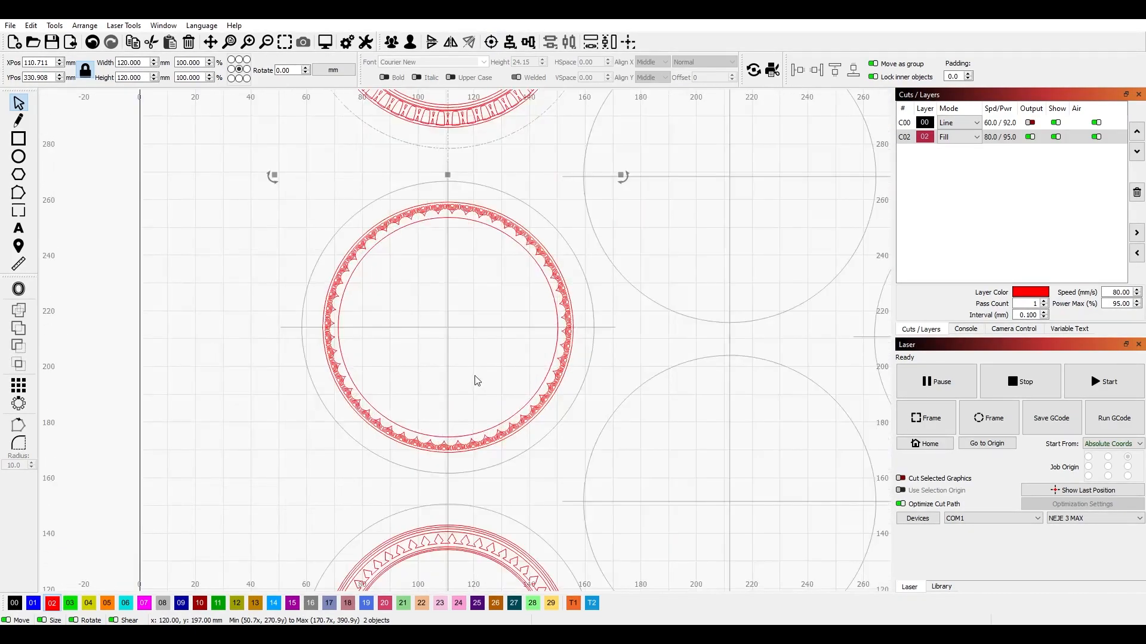
pyautogui.hotkey('ctrl', 'v')
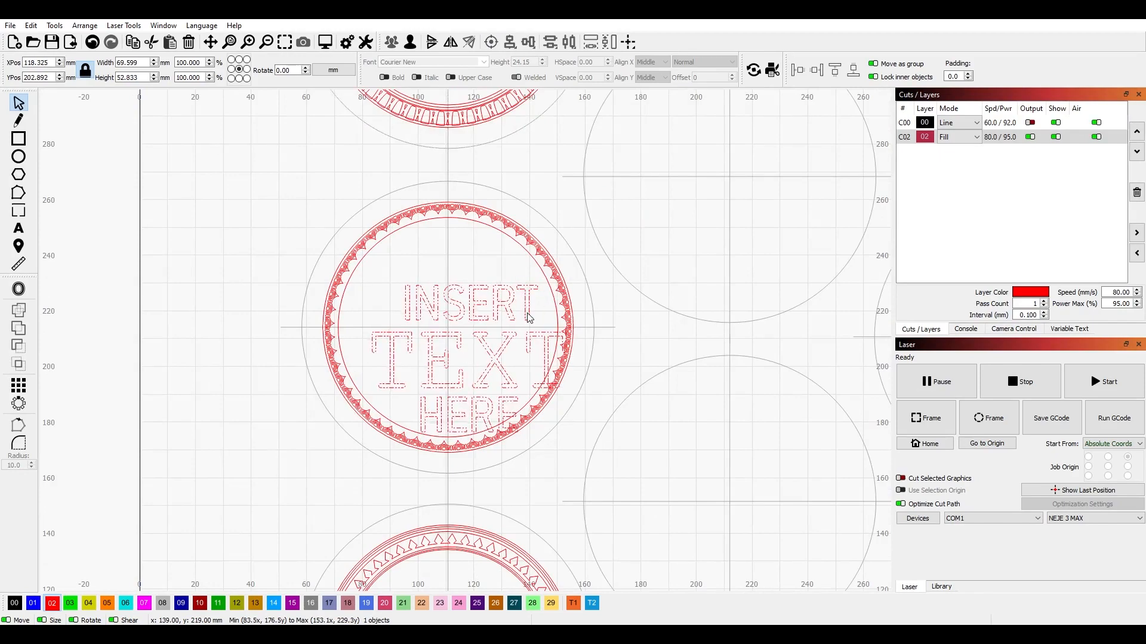
pyautogui.moveTo(527, 318); pyautogui.dragTo(508, 303)
pyautogui.scroll(-4, 558, 449)
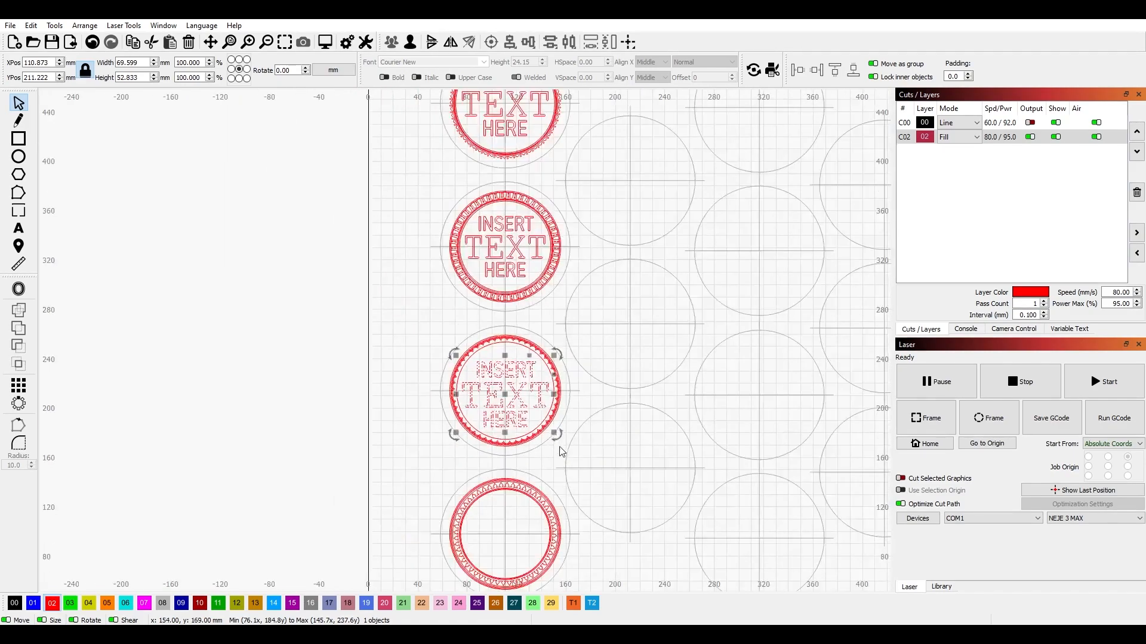
pyautogui.moveTo(559, 448); pyautogui.dragTo(503, 303)
pyautogui.click(533, 429)
# Paste another copy of the INSERT TEXT HERE group and place it inside the first column's lowest ring.
pyautogui.scroll(3, 478, 399)
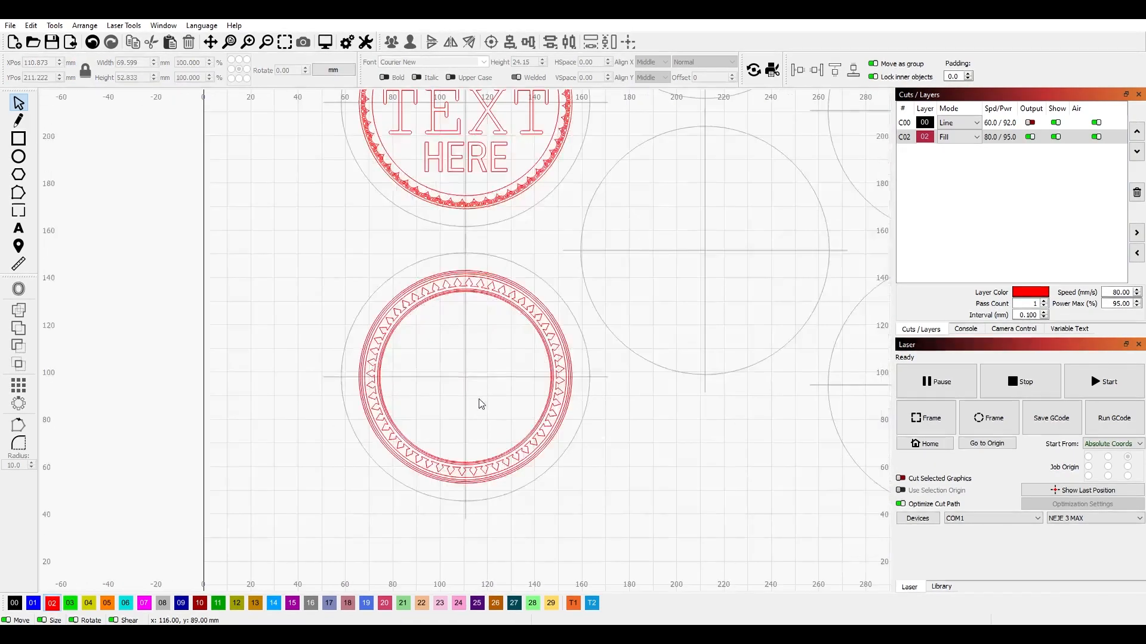
pyautogui.hotkey('ctrl', 'v')
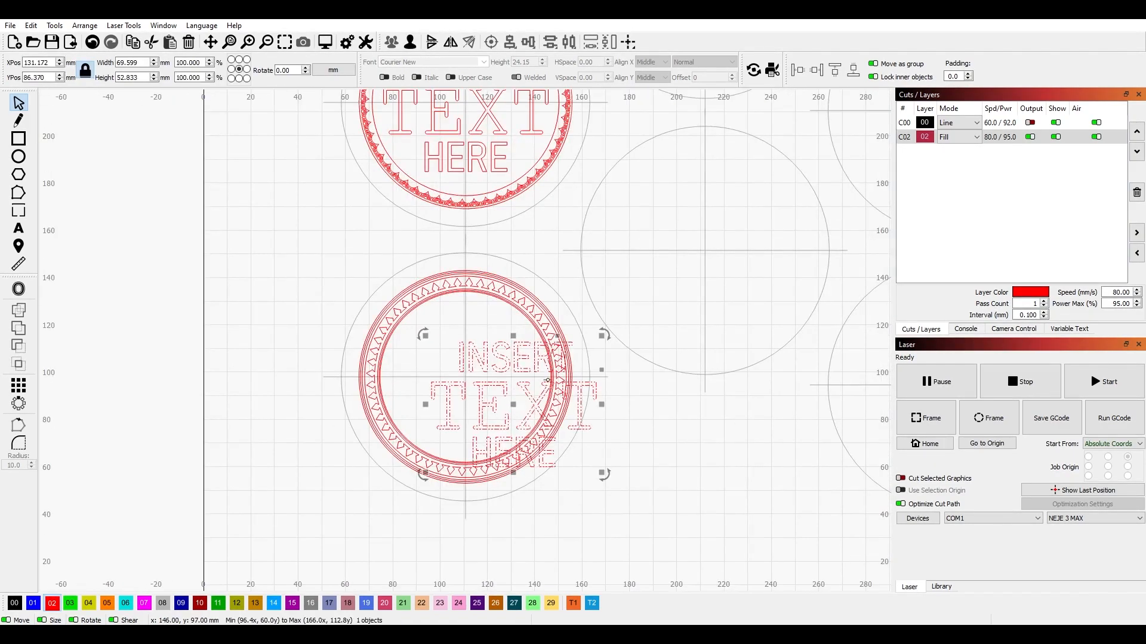
pyautogui.moveTo(516, 406); pyautogui.dragTo(494, 379)
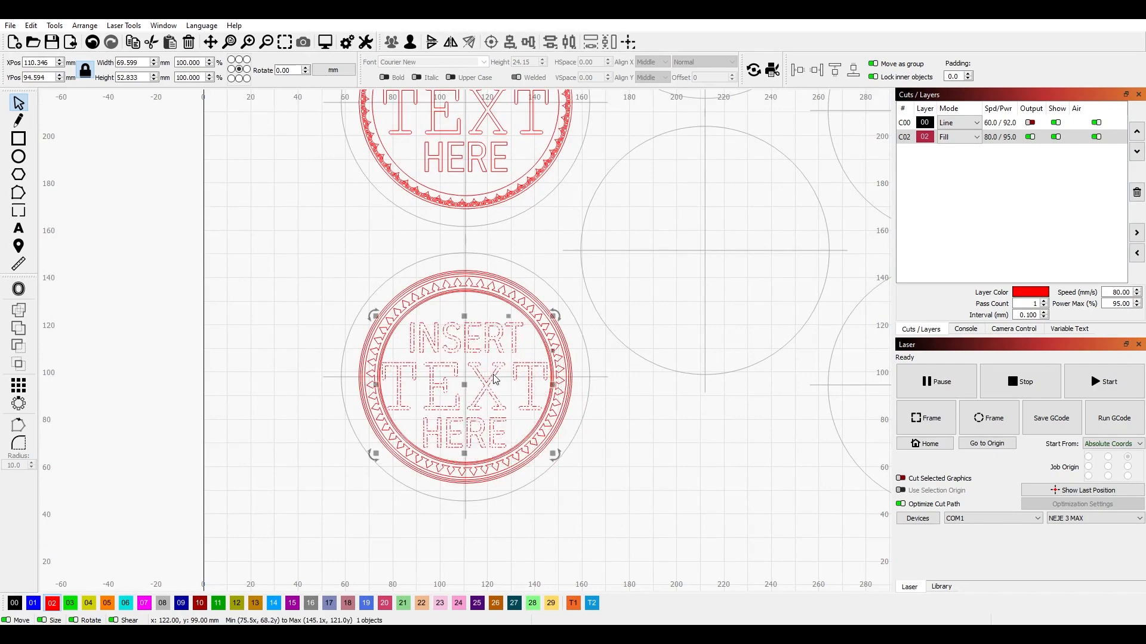
# Scale the lowest ring's text group down to about 62.5 mm wide and centre it on its crosshair circle.
pyautogui.moveTo(557, 456); pyautogui.dragTo(540, 442)
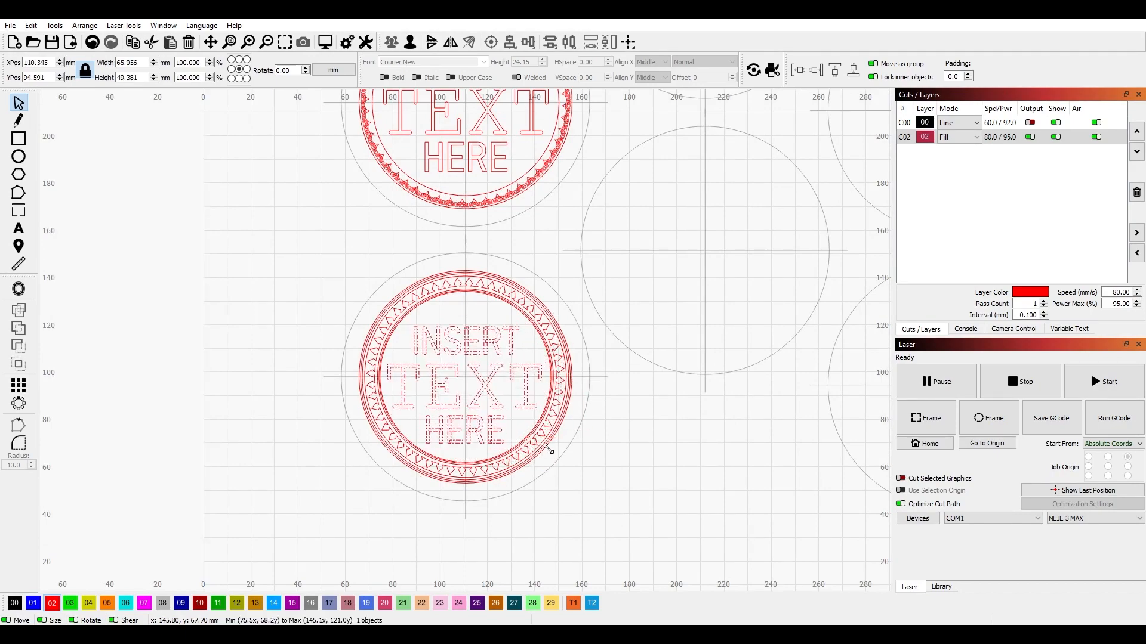
pyautogui.click(608, 458)
pyautogui.click(533, 404)
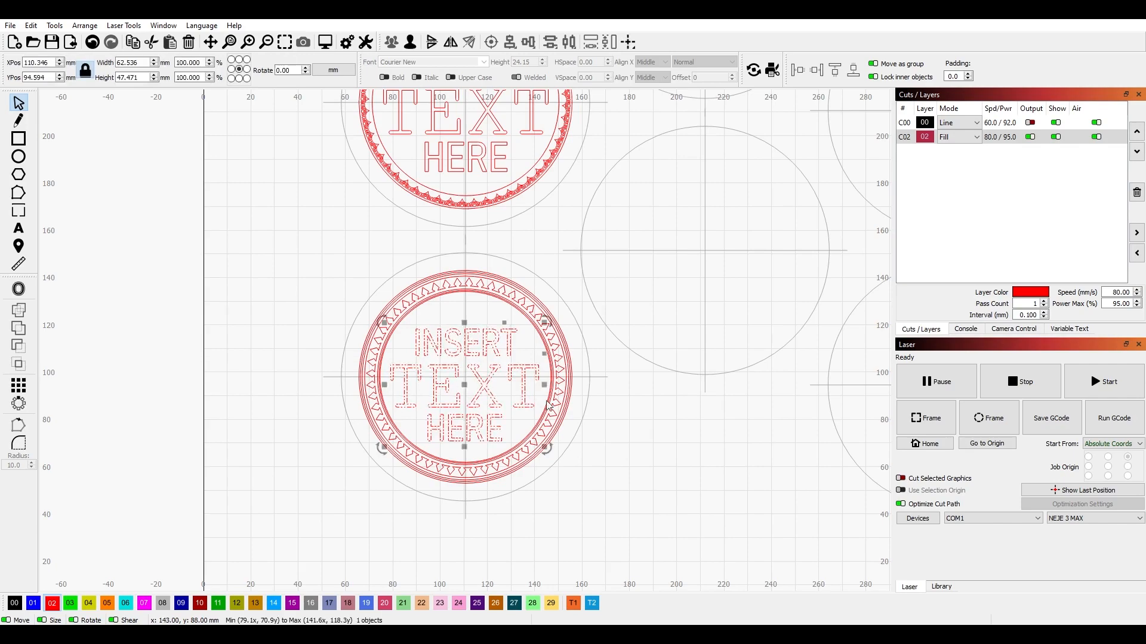
pyautogui.keyDown('shift'); pyautogui.click(590, 401); pyautogui.keyUp('shift')
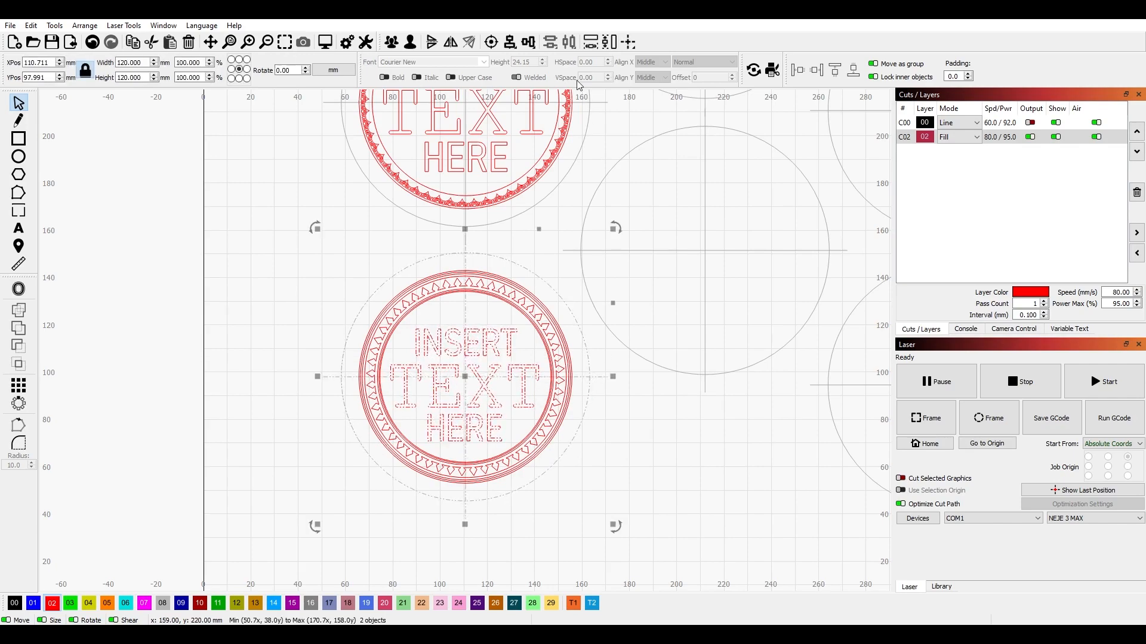
# Centre the third ring's text group on its crosshair circle.
pyautogui.scroll(-2, 525, 249)
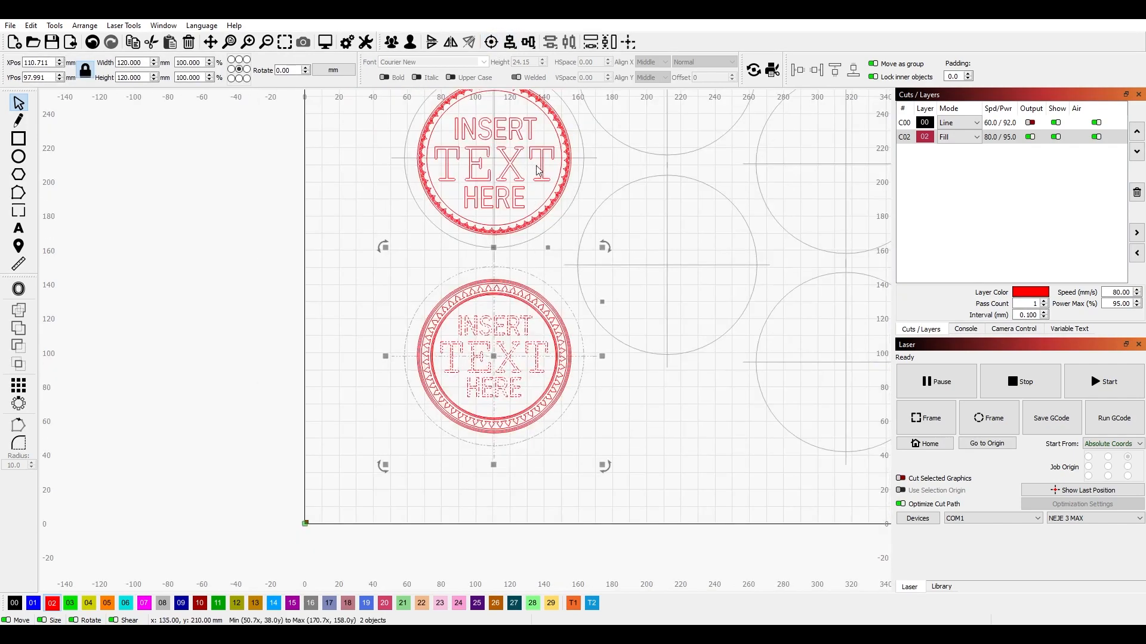
pyautogui.click(525, 206)
pyautogui.keyDown('shift'); pyautogui.click(583, 173); pyautogui.keyUp('shift')
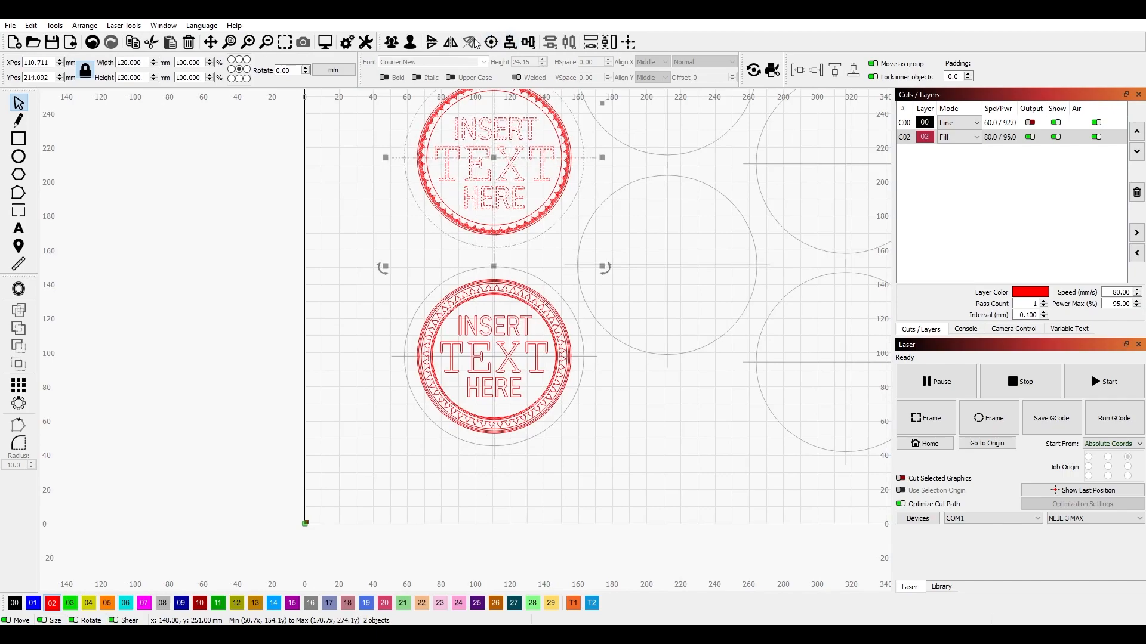
pyautogui.moveTo(603, 153); pyautogui.dragTo(550, 289)
pyautogui.scroll(1, 549, 289)
pyautogui.scroll(-3, 550, 288)
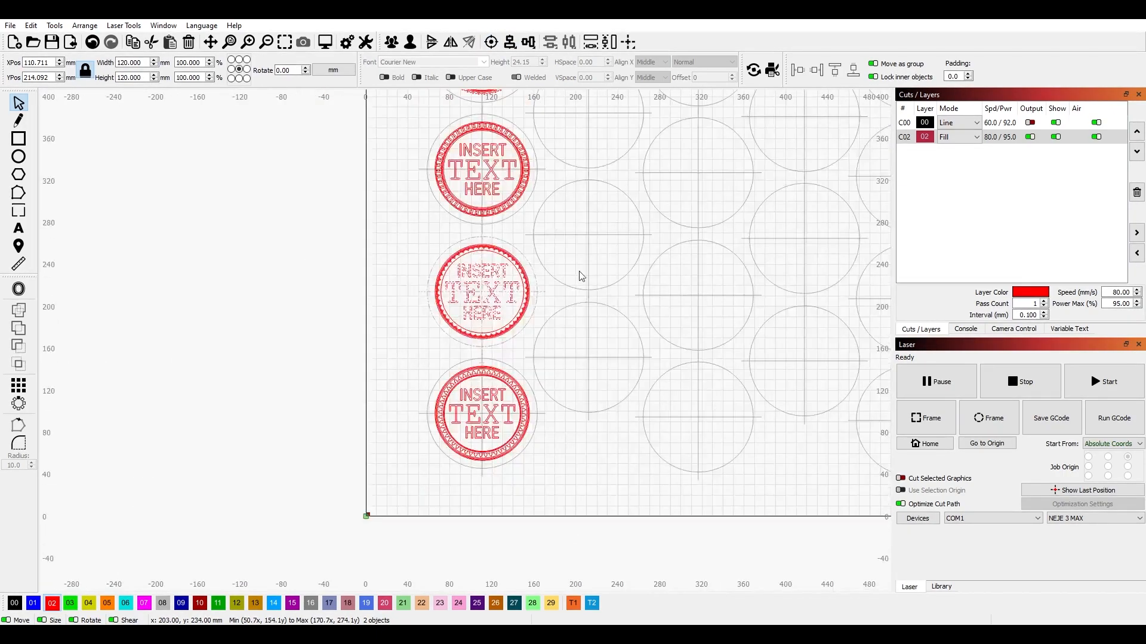
pyautogui.click(579, 271)
# Hide the C00 line layer that holds the crosshair circles.
pyautogui.scroll(-3, 346, 269)
pyautogui.moveTo(355, 252); pyautogui.dragTo(325, 327)
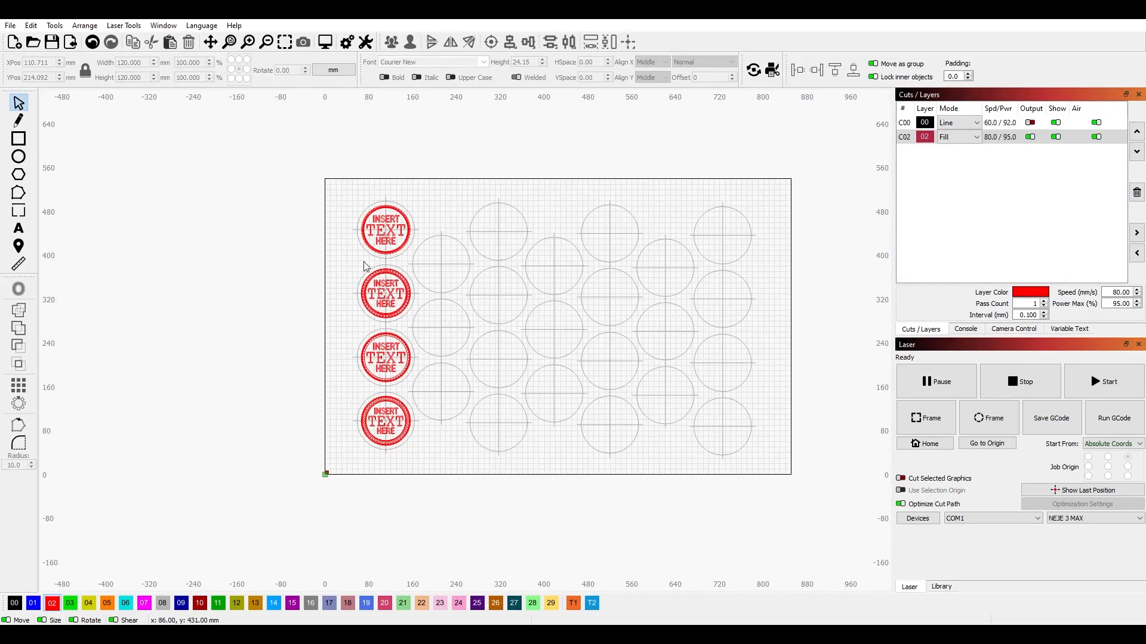
pyautogui.scroll(2, 360, 305)
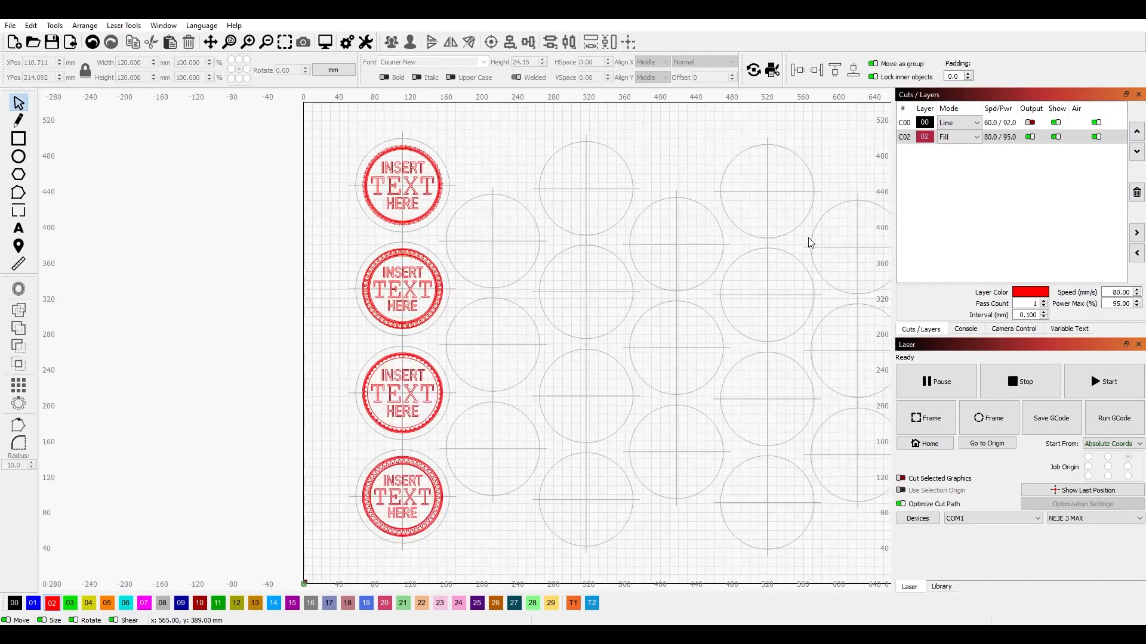
pyautogui.click(1055, 123)
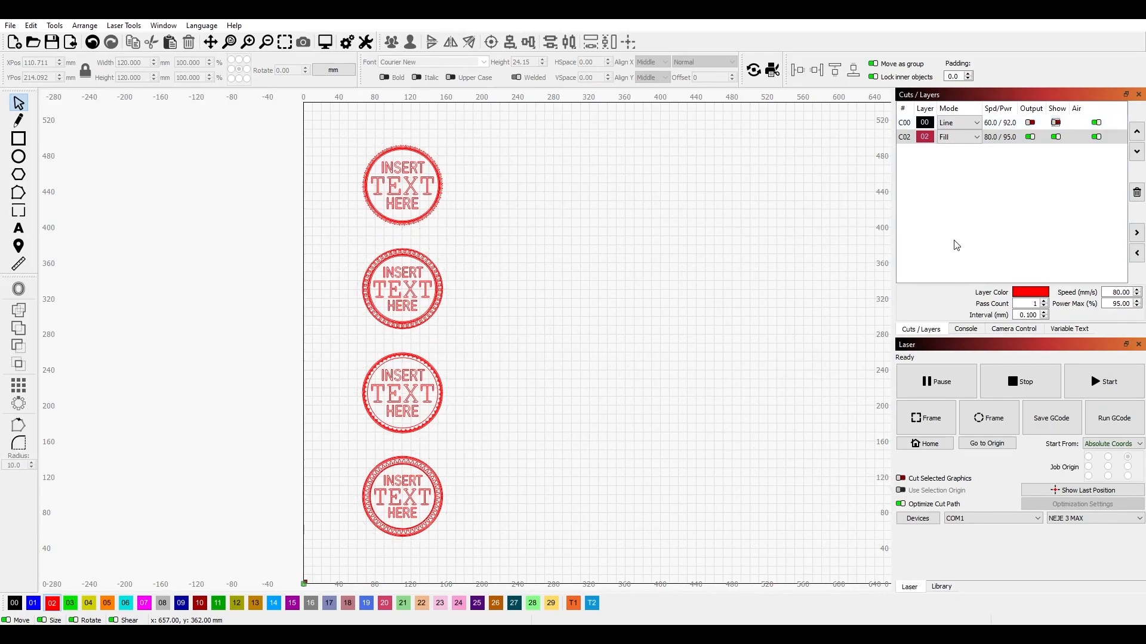
# Copy the three upper ring designs with their texts and paste them into the empty area beside the first column.
pyautogui.moveTo(332, 134); pyautogui.dragTo(507, 560)
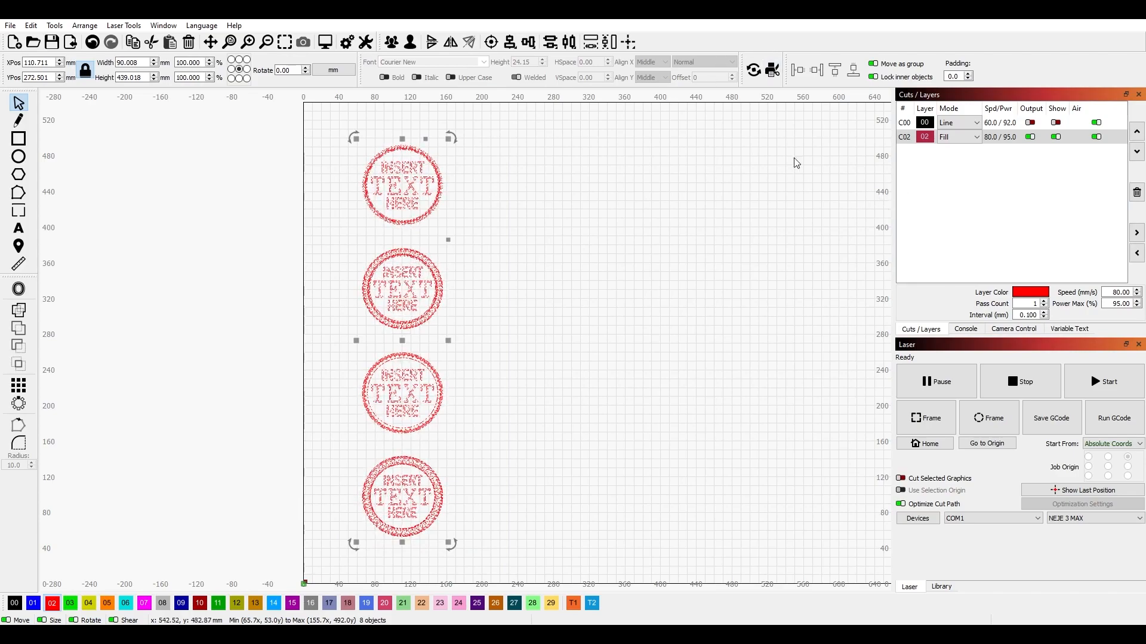
pyautogui.click(543, 194)
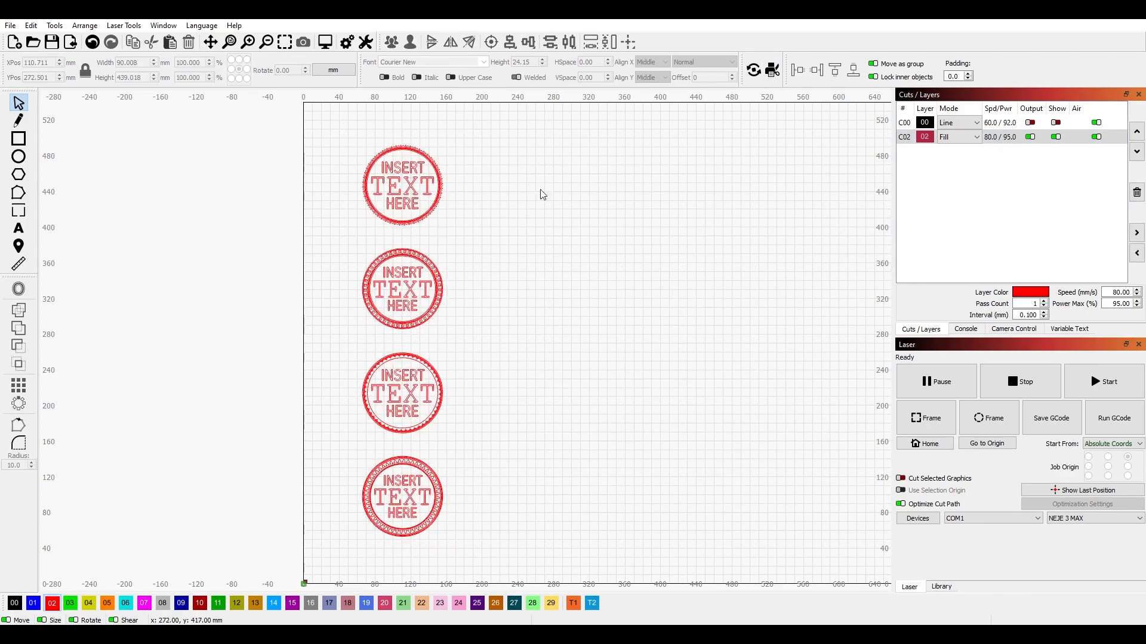
pyautogui.moveTo(309, 129); pyautogui.dragTo(528, 451)
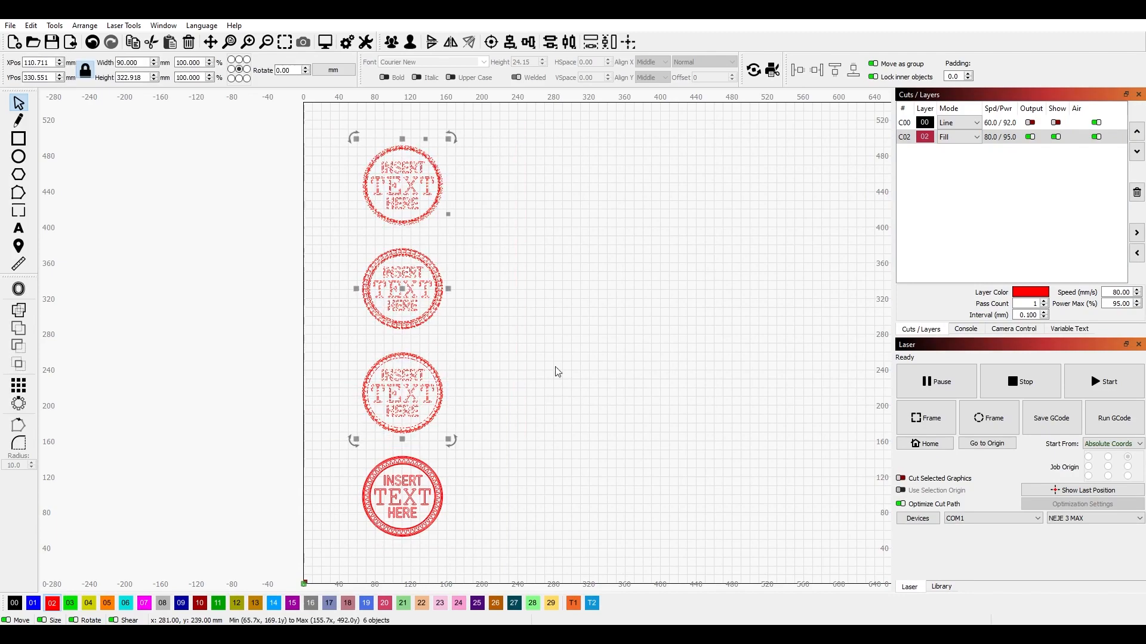
pyautogui.hotkey('ctrl', 'c')
pyautogui.hotkey('ctrl', 'v')
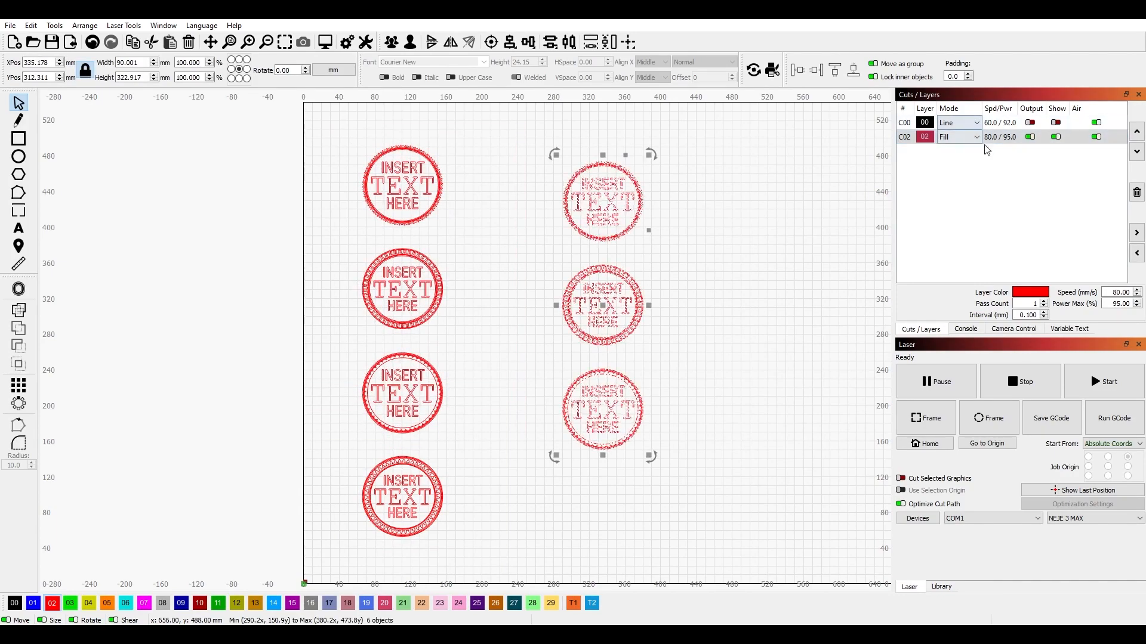
# Show the C00 line layer again and group the three pasted ring designs.
pyautogui.click(1055, 122)
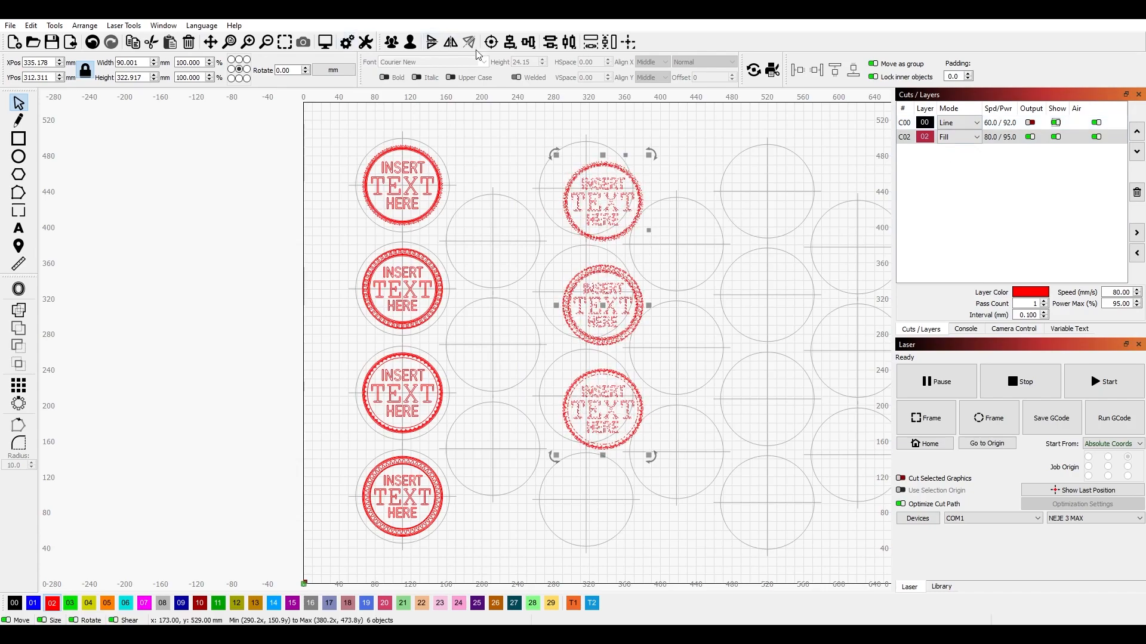
pyautogui.click(392, 43)
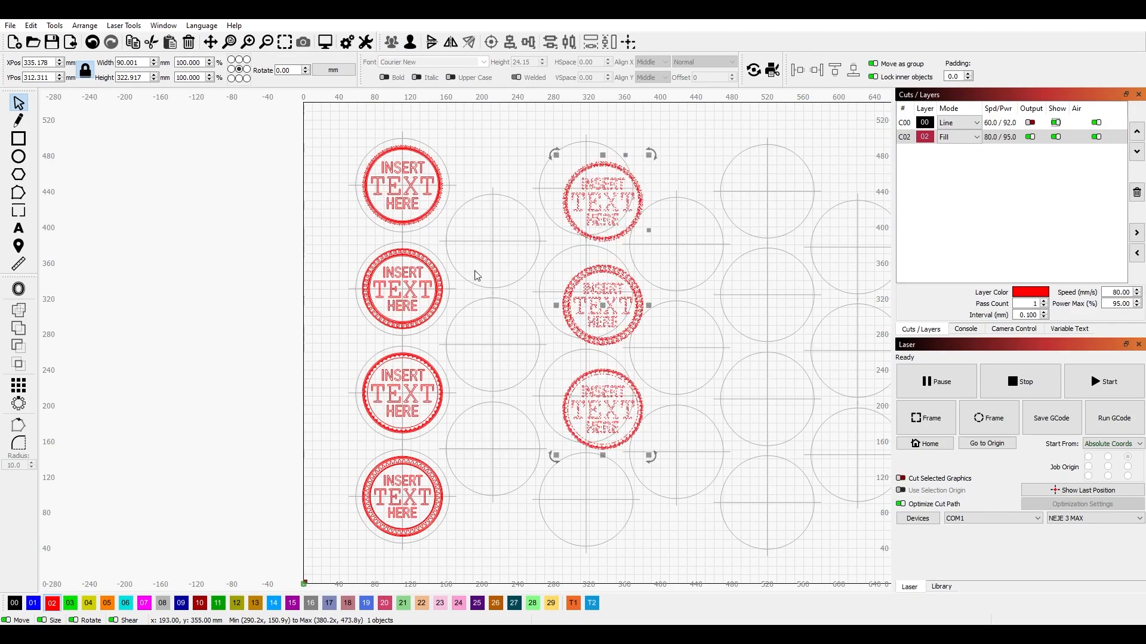
# Group the three crosshair circles of the second column.
pyautogui.click(514, 348)
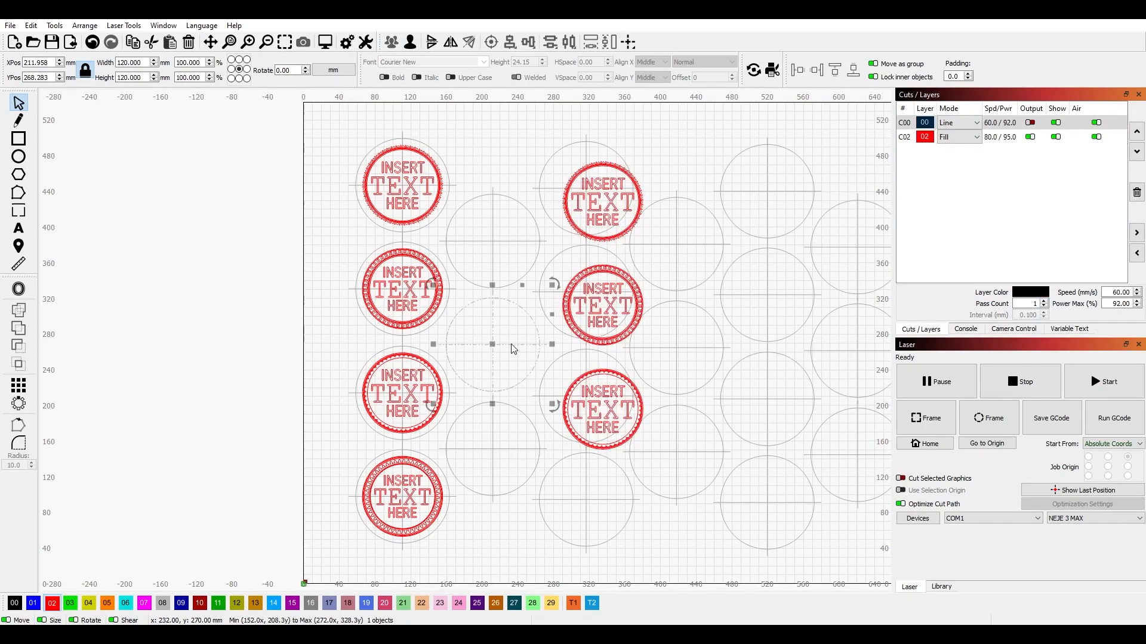
pyautogui.moveTo(524, 524); pyautogui.dragTo(481, 185)
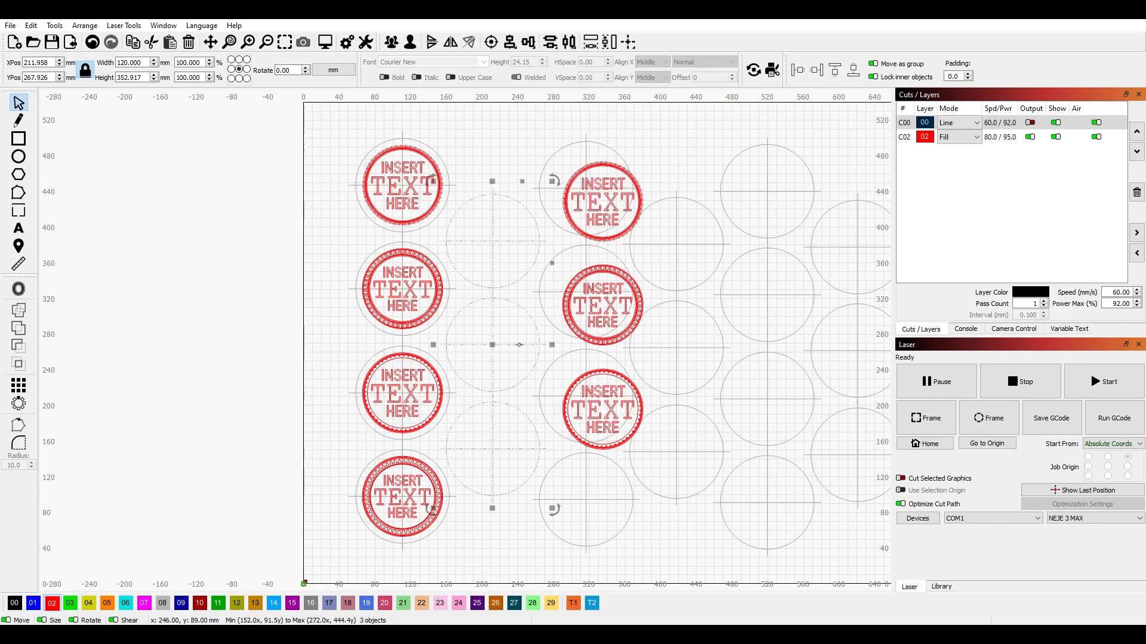
pyautogui.click(392, 42)
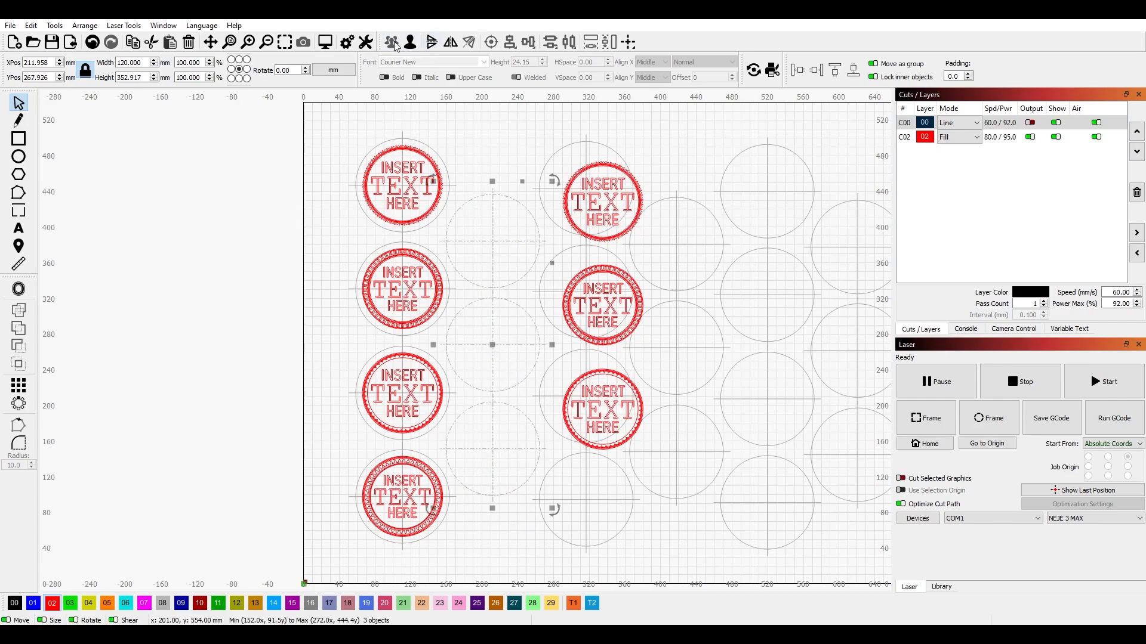
# Centre the group of three pasted ring designs on the grouped crosshair circles of the second column.
pyautogui.click(632, 178)
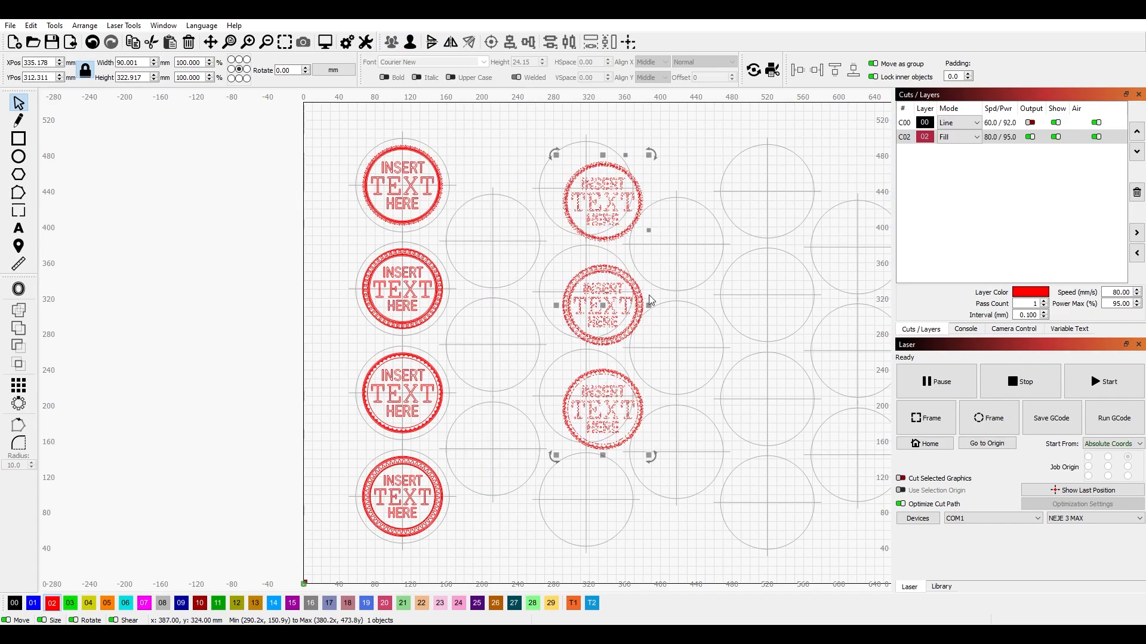
pyautogui.keyDown('shift'); pyautogui.click(513, 205); pyautogui.keyUp('shift')
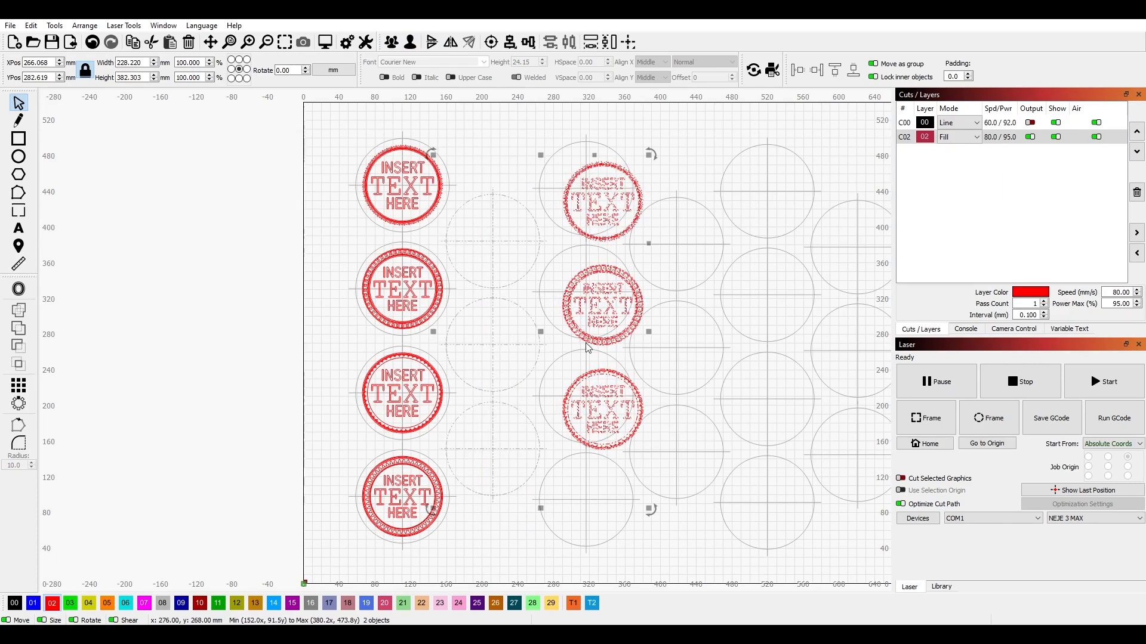
pyautogui.click(509, 42)
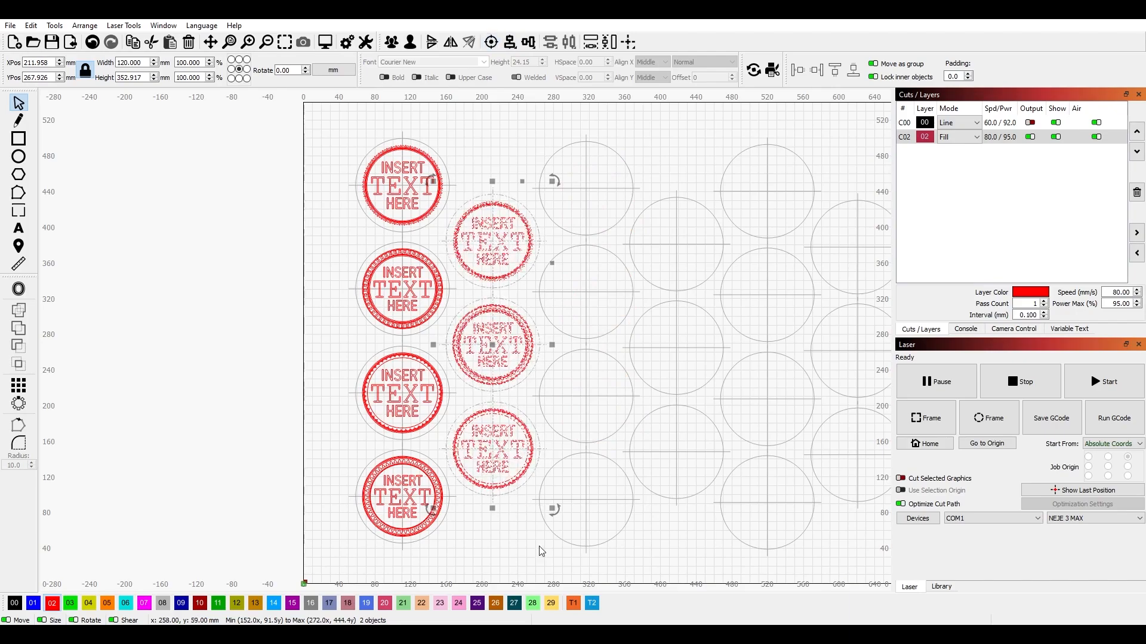
pyautogui.scroll(5, 520, 358)
pyautogui.scroll(-3, 512, 408)
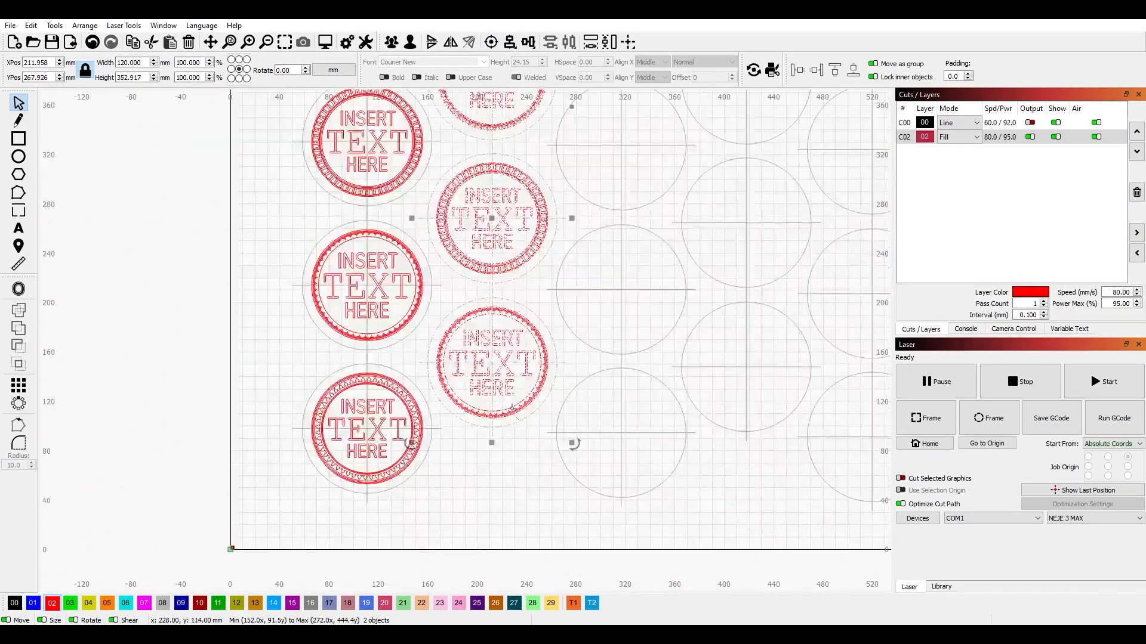
# Copy the seven ring designs of the first two columns without their crosshair circles and paste them into the empty area beside the work area.
pyautogui.scroll(-3, 512, 408)
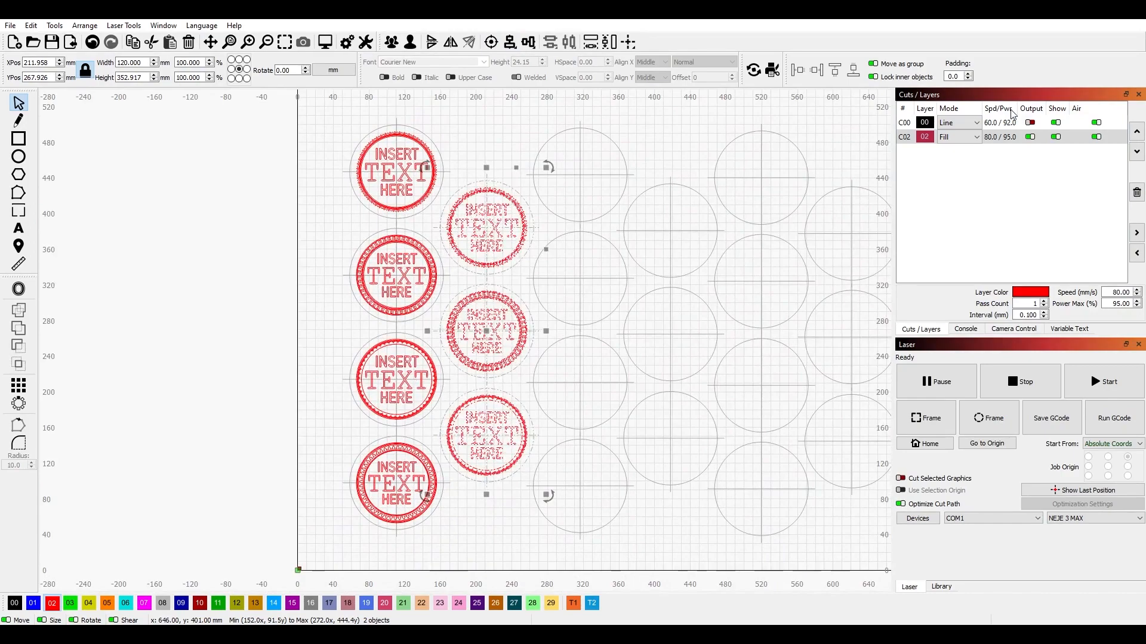
pyautogui.click(1055, 137)
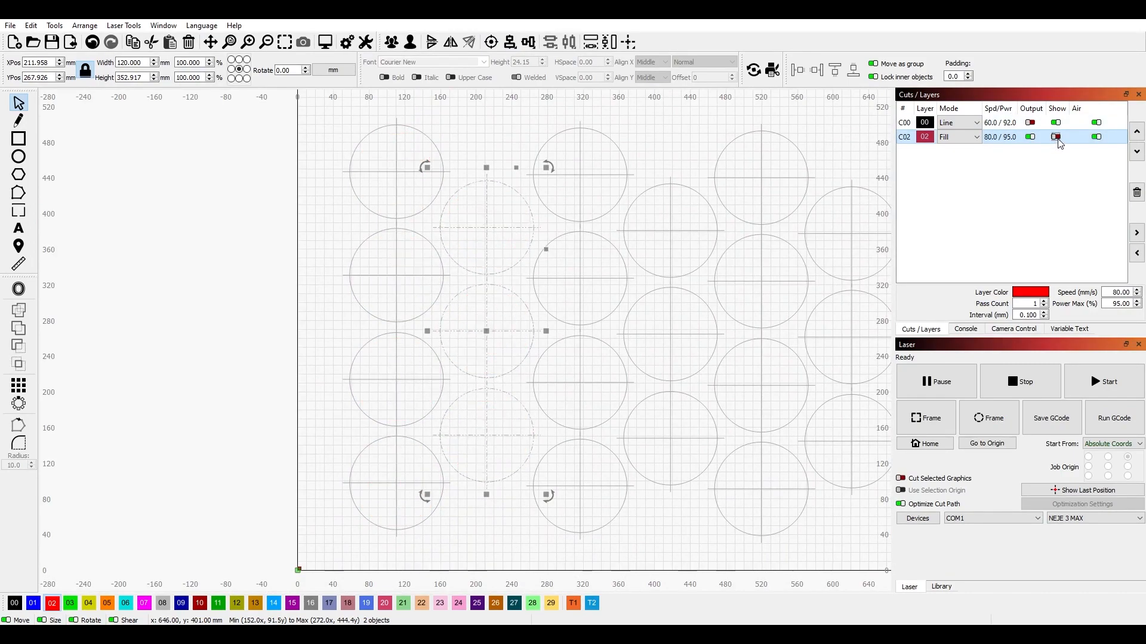
pyautogui.click(1055, 137)
pyautogui.click(1056, 122)
pyautogui.moveTo(606, 553); pyautogui.dragTo(305, 103)
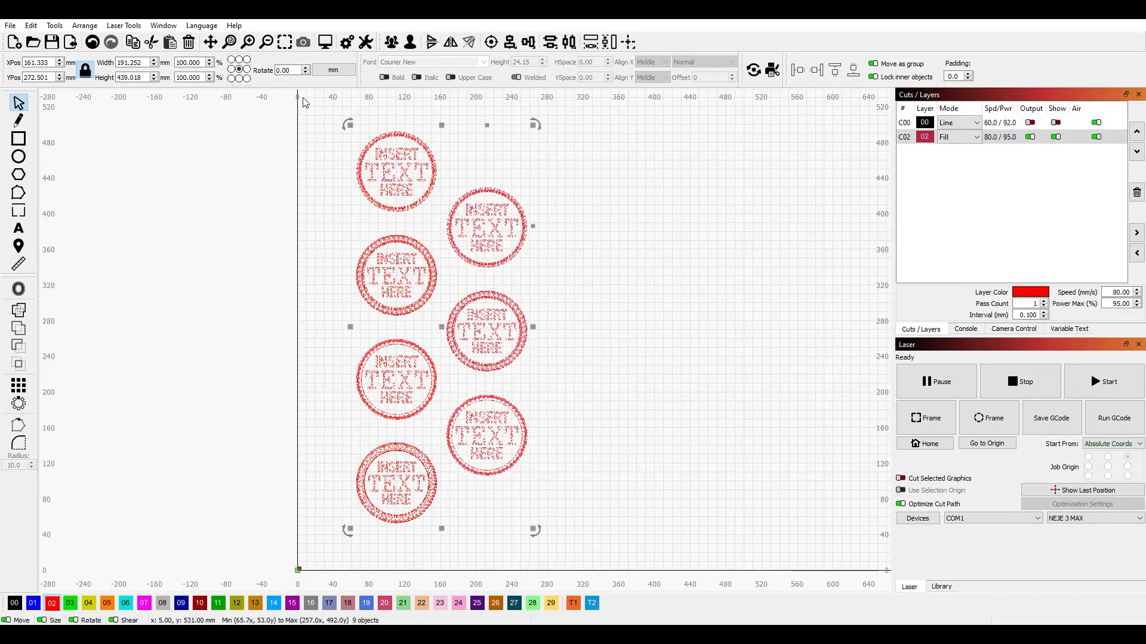
pyautogui.click(1056, 122)
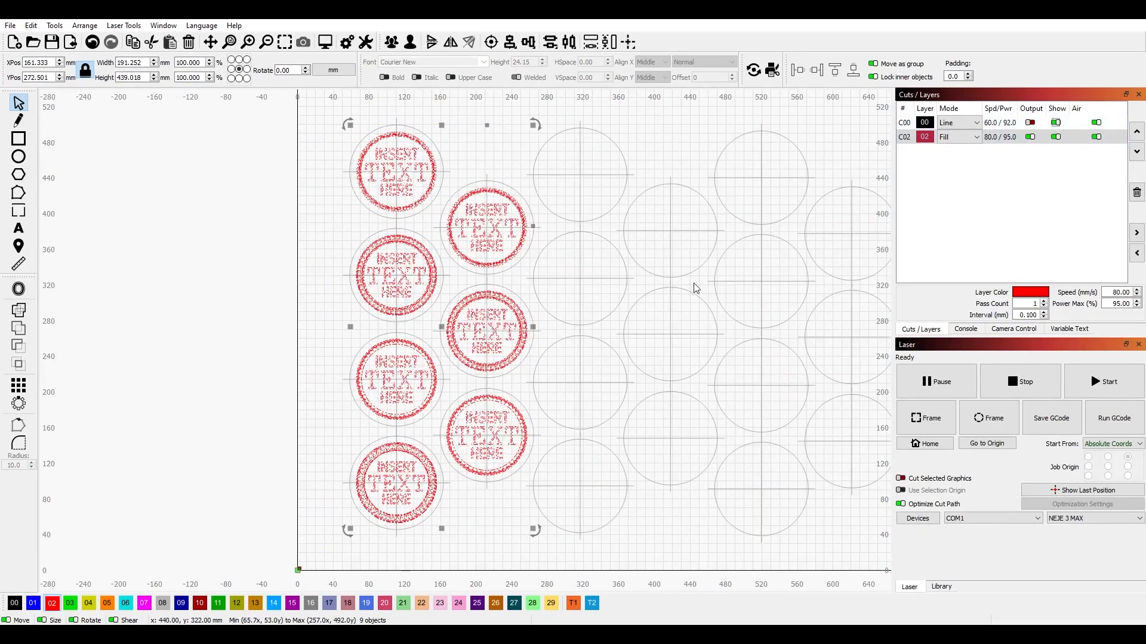
pyautogui.hotkey('ctrl', 'v')
pyautogui.moveTo(648, 252); pyautogui.dragTo(169, 285)
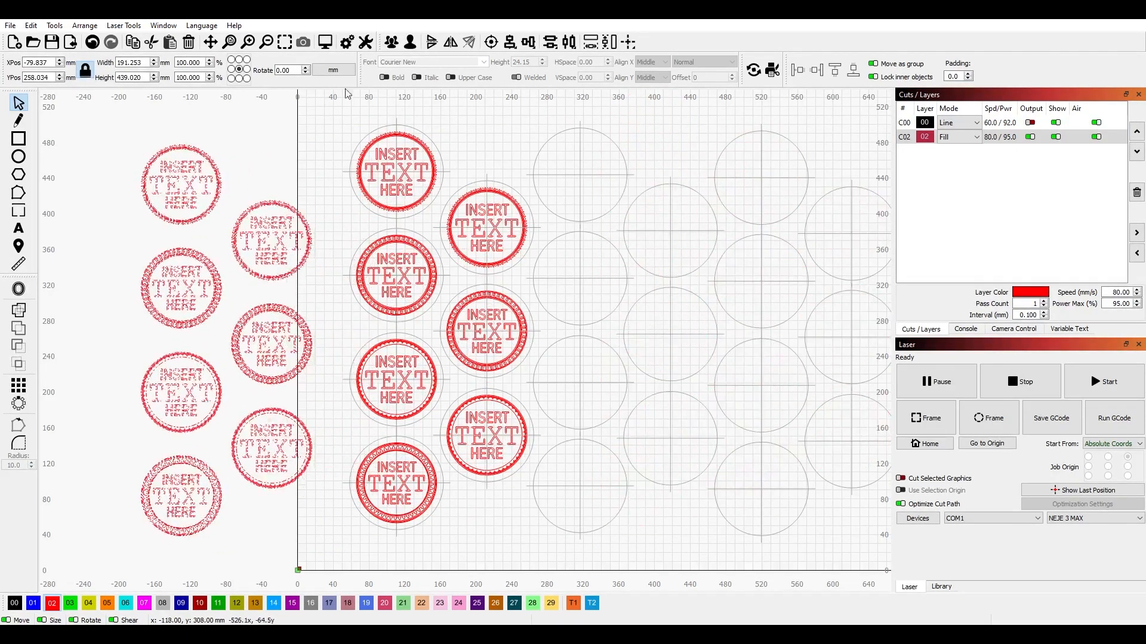
# Group the seven crosshair circles of the third and fourth columns and centre the seven pasted ring designs on them as a group.
pyautogui.moveTo(701, 558); pyautogui.dragTo(548, 105)
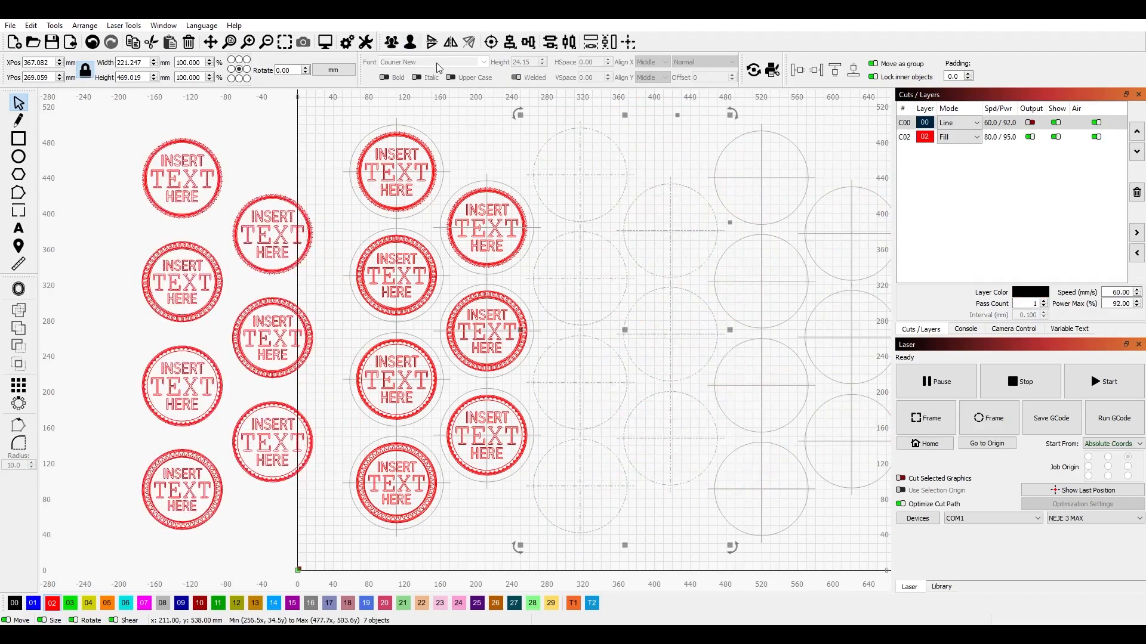
pyautogui.click(392, 44)
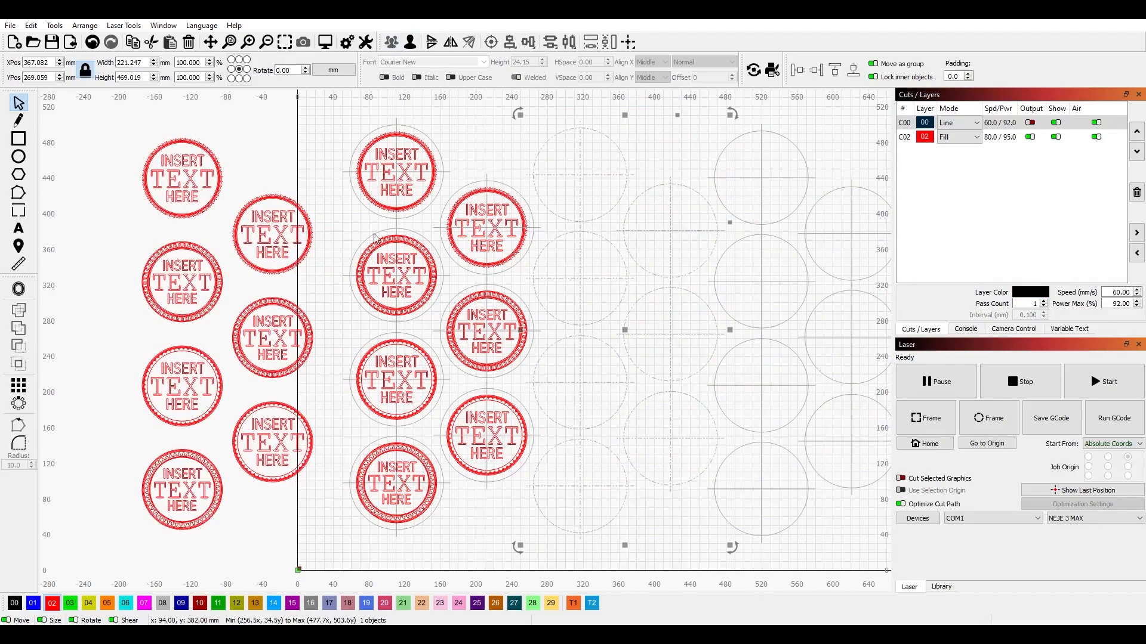
pyautogui.click(308, 253)
pyautogui.keyDown('shift'); pyautogui.click(711, 236); pyautogui.keyUp('shift')
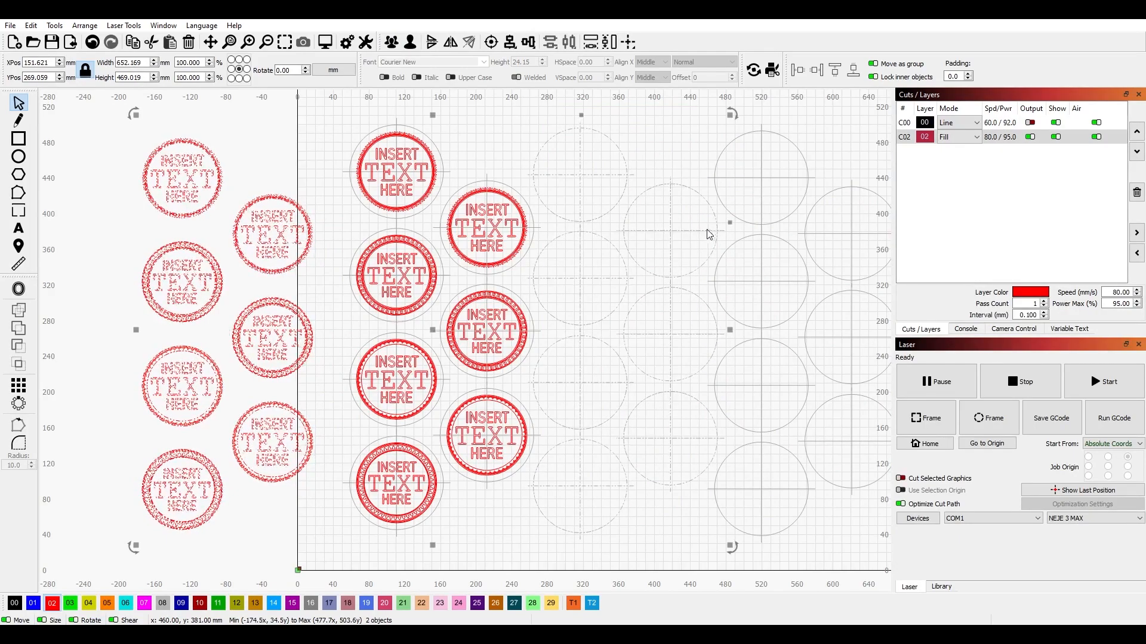
pyautogui.press('p')
pyautogui.scroll(-3, 661, 263)
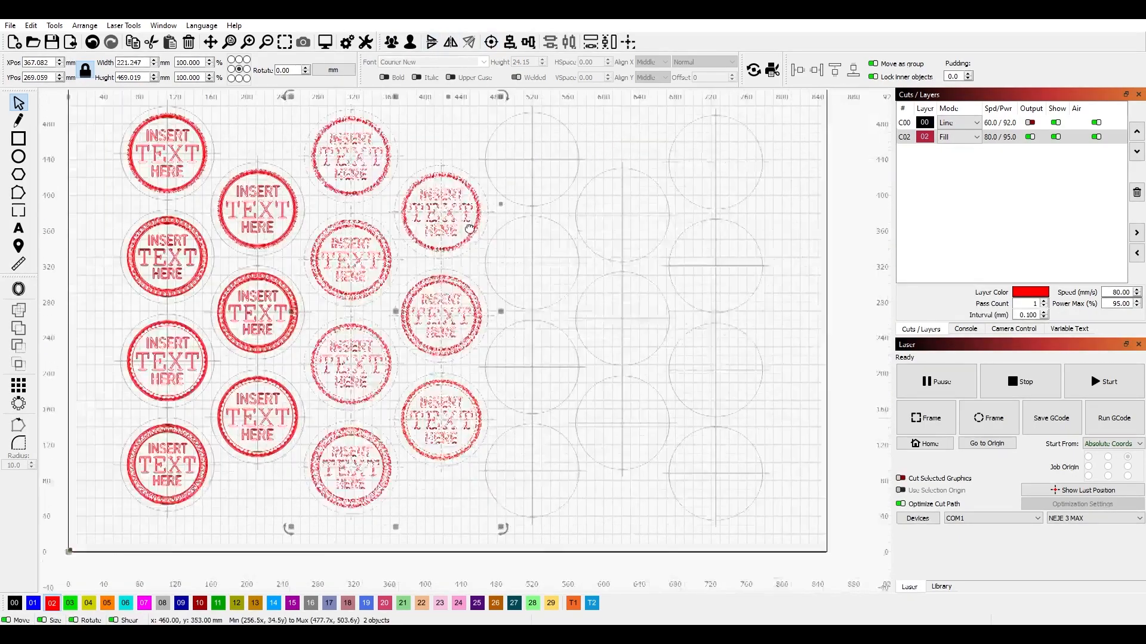
# Ungroup the seven newly placed ring designs and copy the eleven ring designs of the first three columns without their crosshair circles.
pyautogui.click(1056, 137)
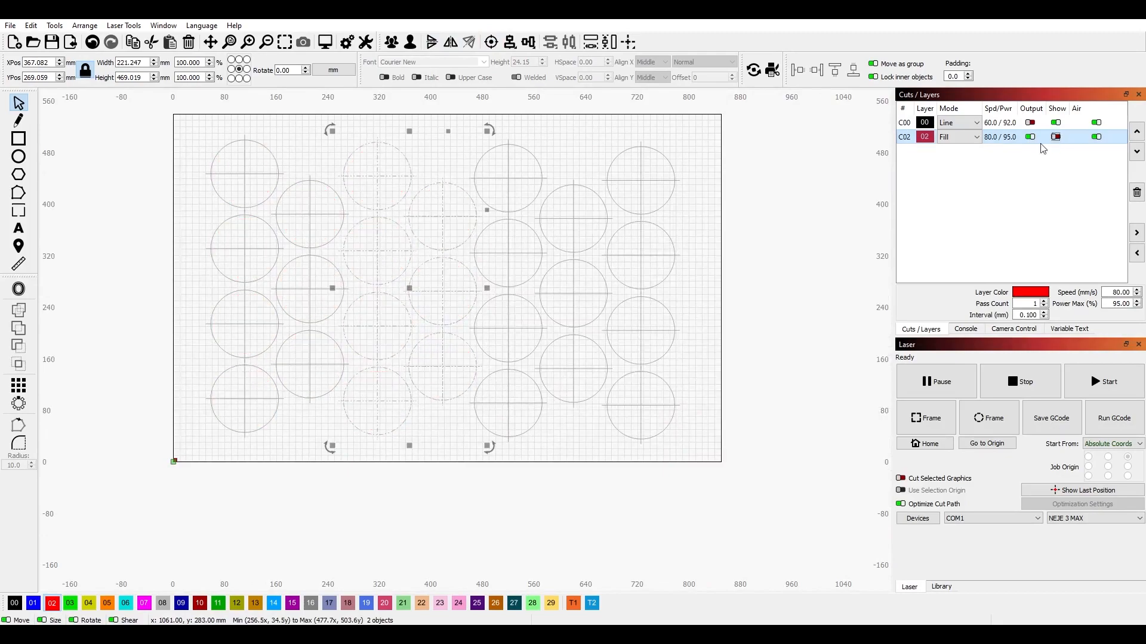
pyautogui.click(1056, 137)
pyautogui.click(1056, 123)
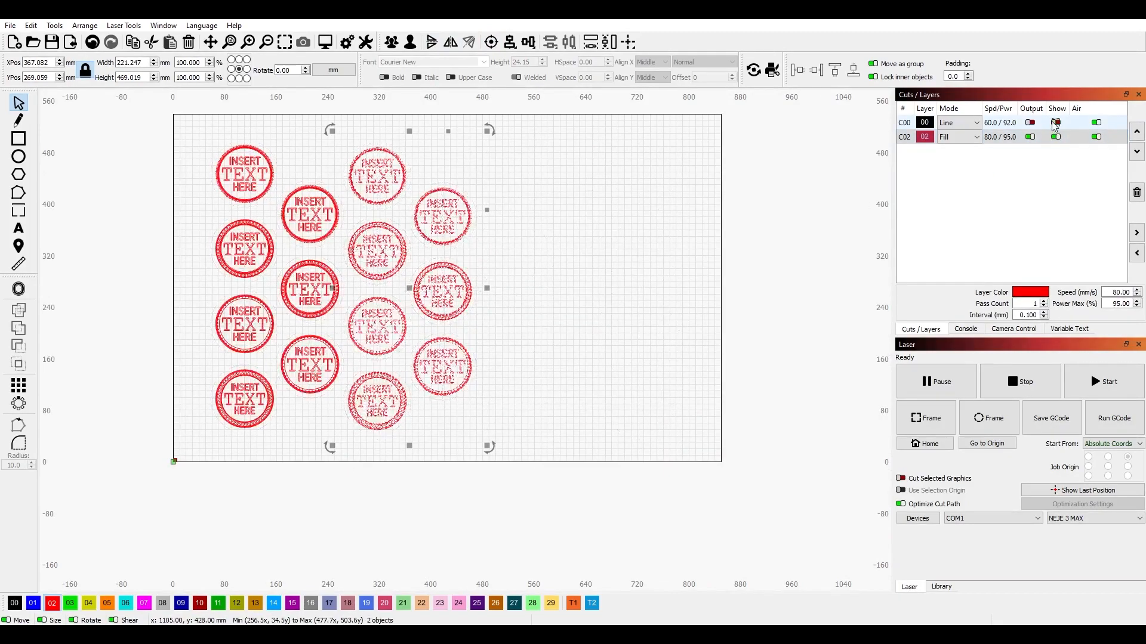
pyautogui.click(376, 452)
pyautogui.moveTo(390, 500); pyautogui.dragTo(234, 427)
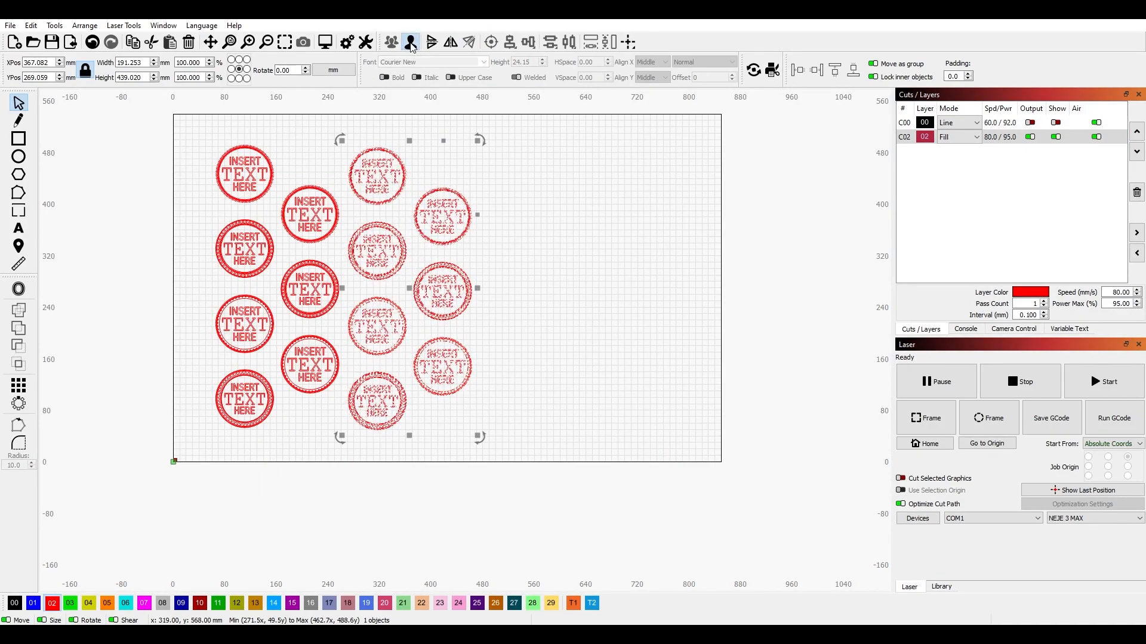
pyautogui.click(496, 201)
pyautogui.moveTo(402, 470); pyautogui.dragTo(204, 147)
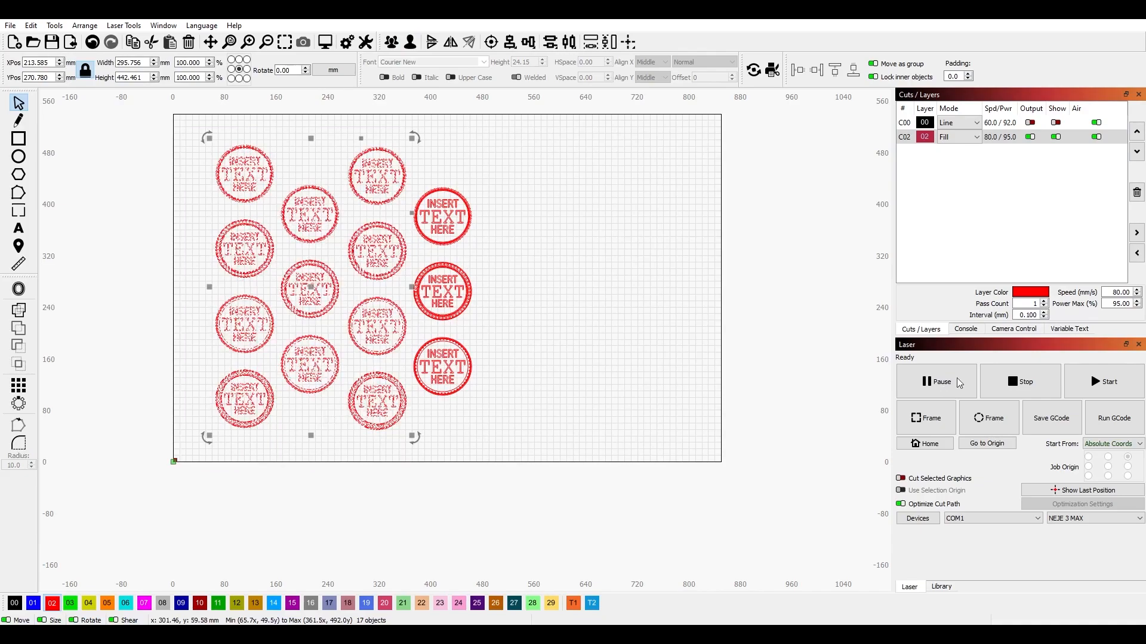
pyautogui.click(1056, 122)
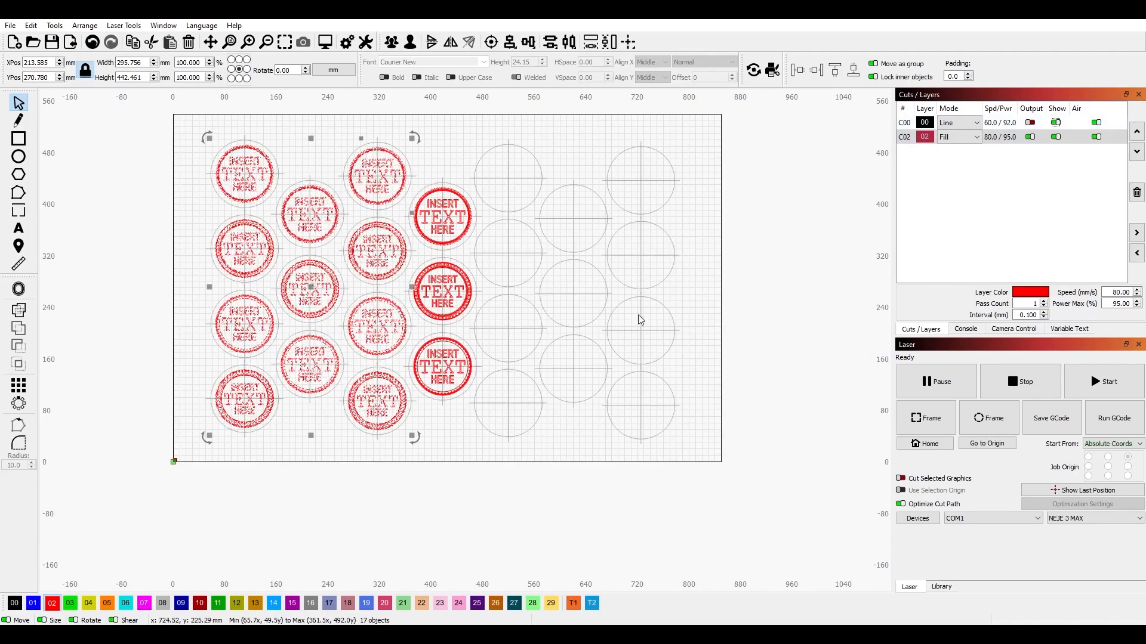
# Group the eleven crosshair circles of the last three columns and paste the eleven copied ring designs near them.
pyautogui.click(683, 277)
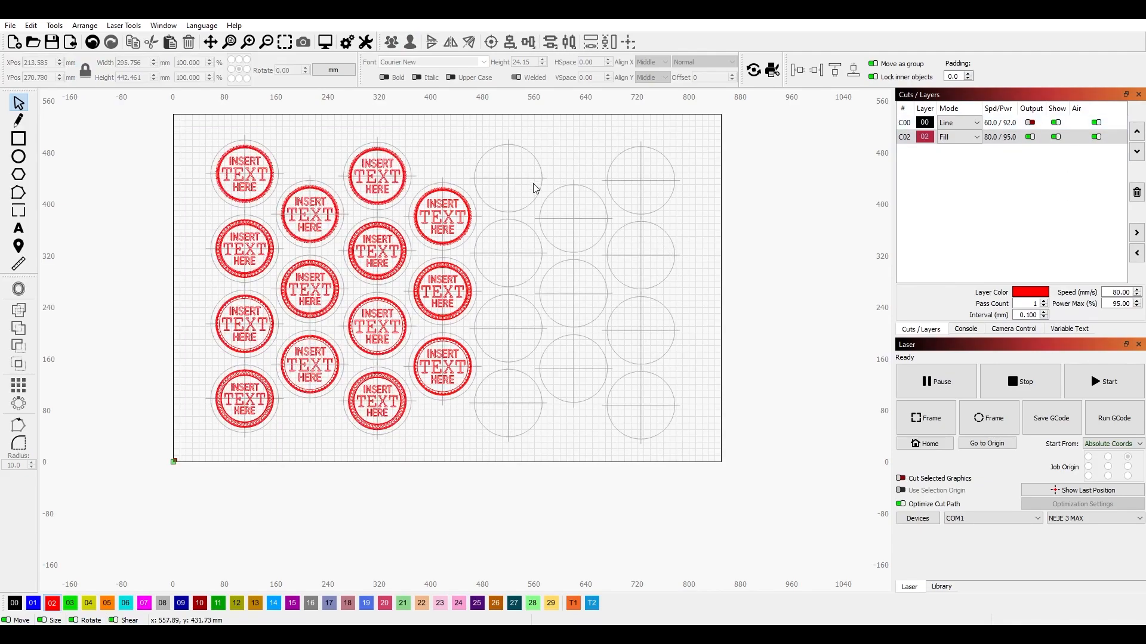
pyautogui.moveTo(690, 478); pyautogui.dragTo(502, 133)
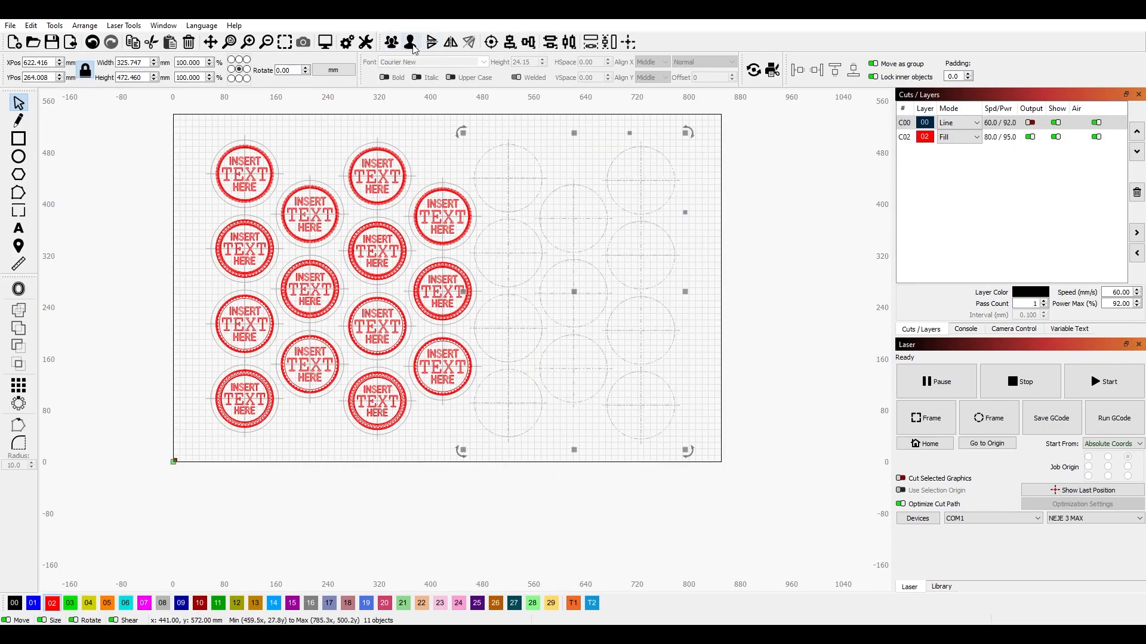
pyautogui.click(391, 42)
pyautogui.hotkey('ctrl', 'v')
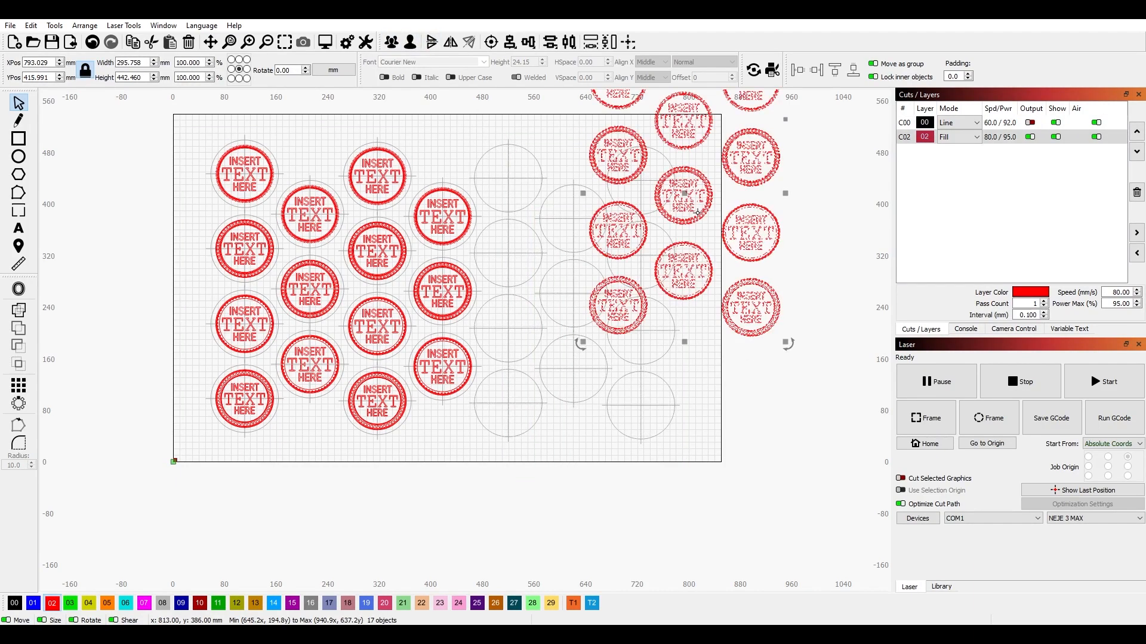
# Try to centre the ungrouped pasted ring designs on the crosshair circles of the last three columns, and undo the alignment.
pyautogui.keyDown('shift'); pyautogui.click(573, 218); pyautogui.keyUp('shift')
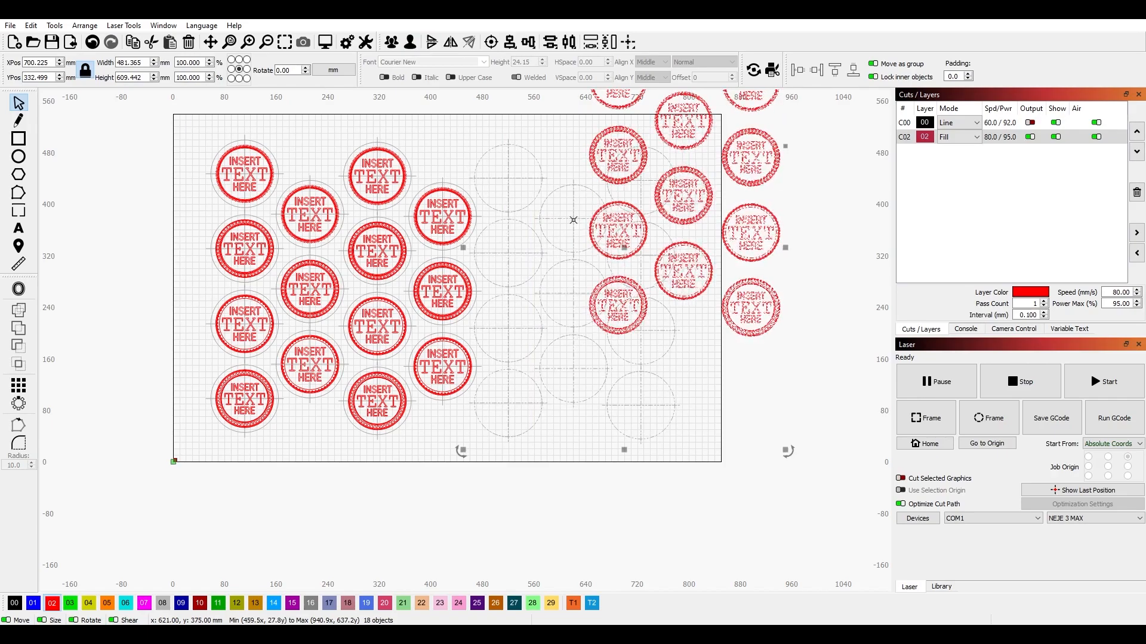
pyautogui.click(491, 42)
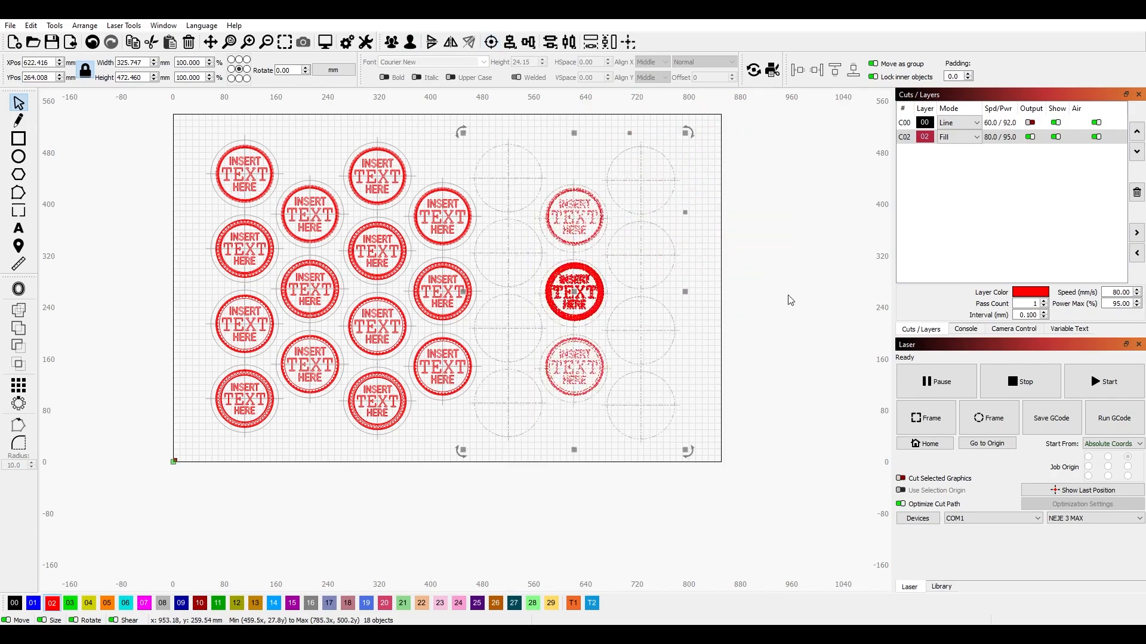
pyautogui.hotkey('ctrl', 'z')
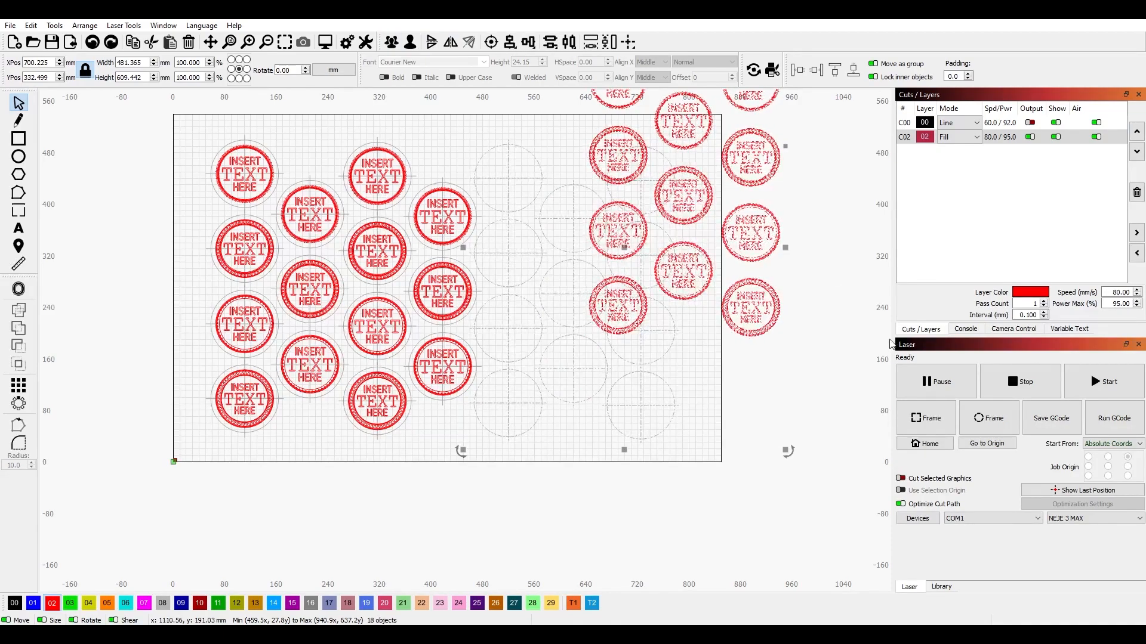
pyautogui.hotkey('ctrl', 'z')
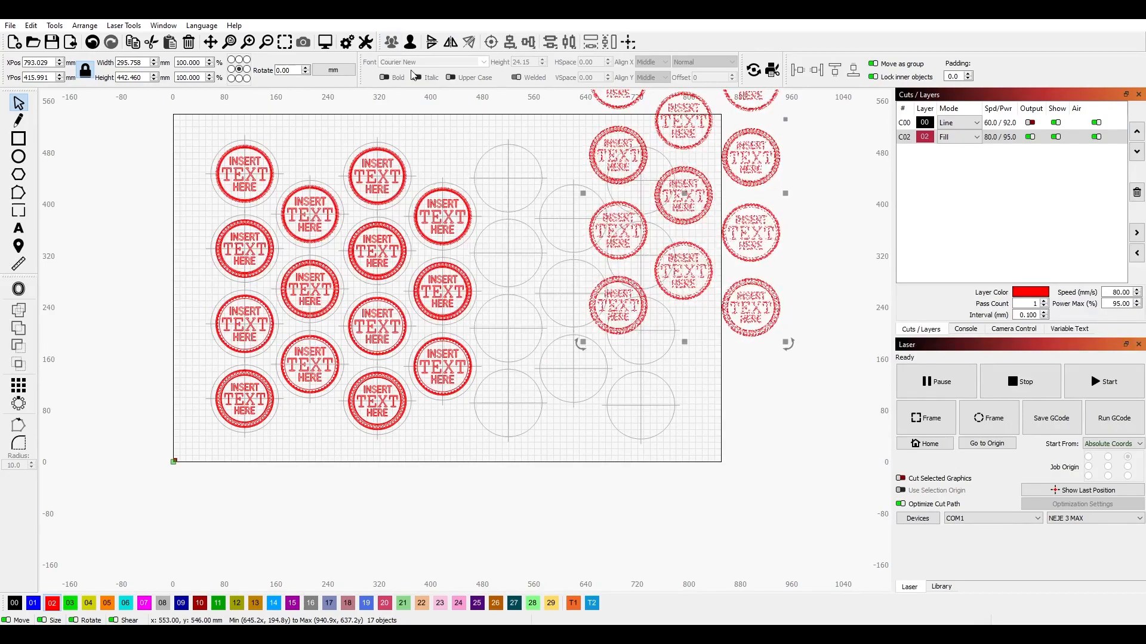
# Group the eleven pasted ring designs and centre them on the grouped crosshair circles of the last three columns.
pyautogui.keyDown('shift'); pyautogui.click(657, 359); pyautogui.keyUp('shift')
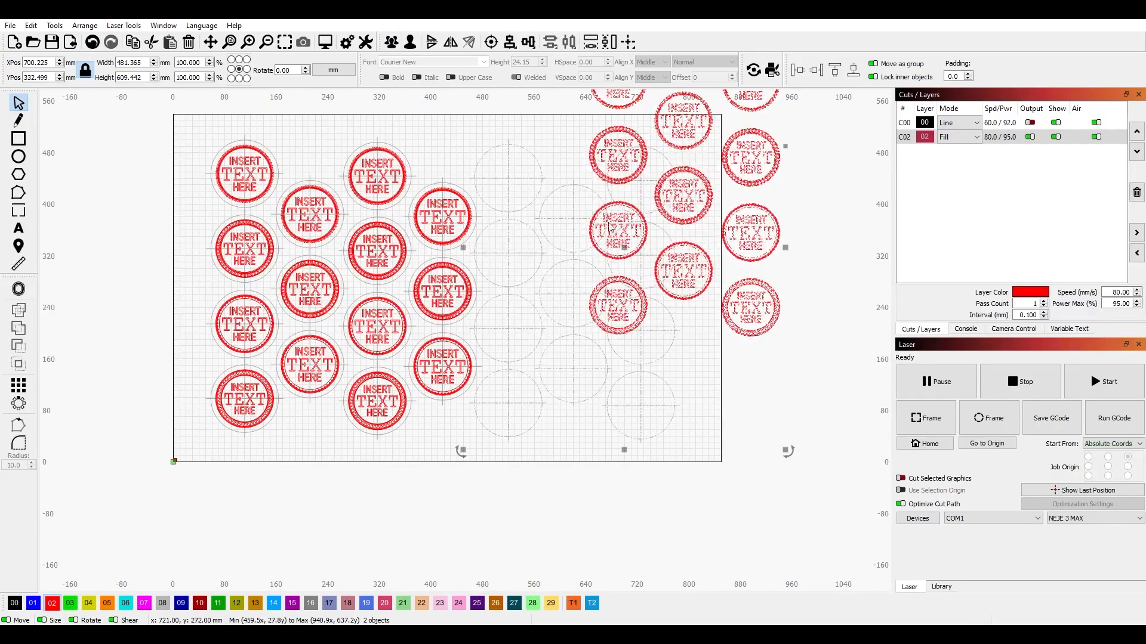
pyautogui.click(491, 42)
pyautogui.click(828, 296)
# Check how the ring designs sit in their crosshair circles, with the C02 fill layer shown and hidden, and review that layer's speed and power.
pyautogui.scroll(5, 519, 200)
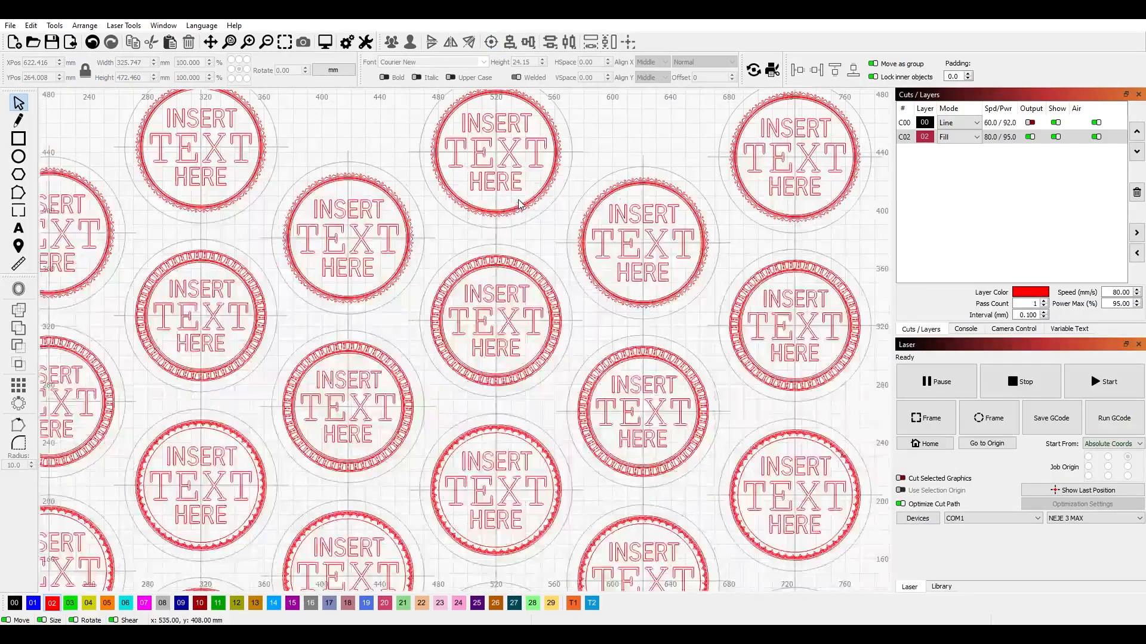
pyautogui.moveTo(522, 203); pyautogui.dragTo(557, 220)
pyautogui.scroll(-4, 593, 309)
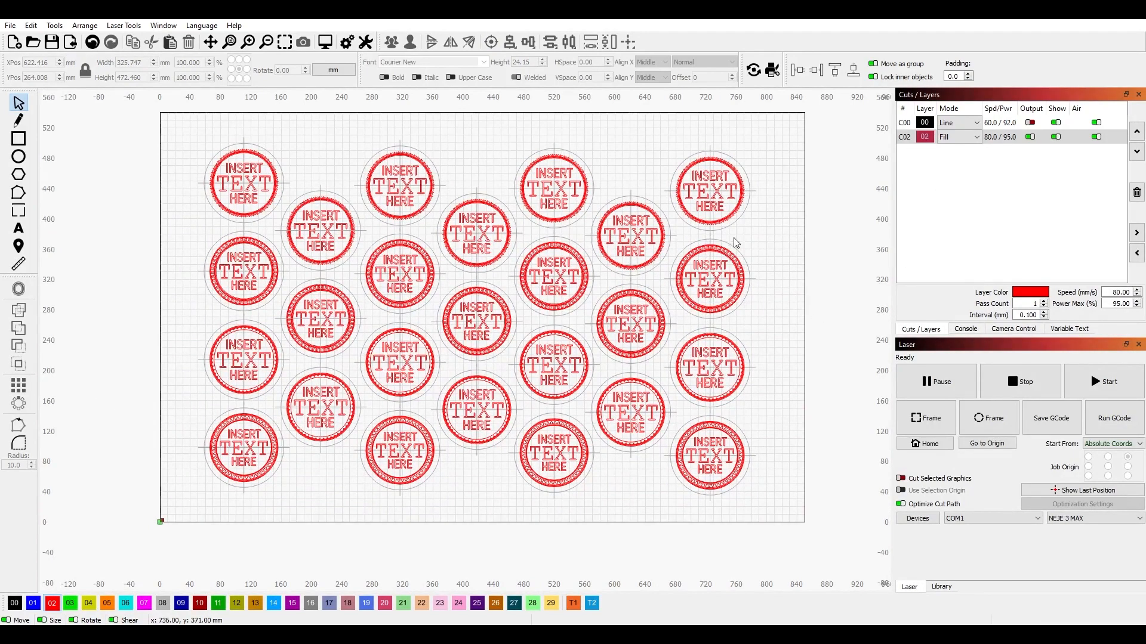
pyautogui.click(1057, 136)
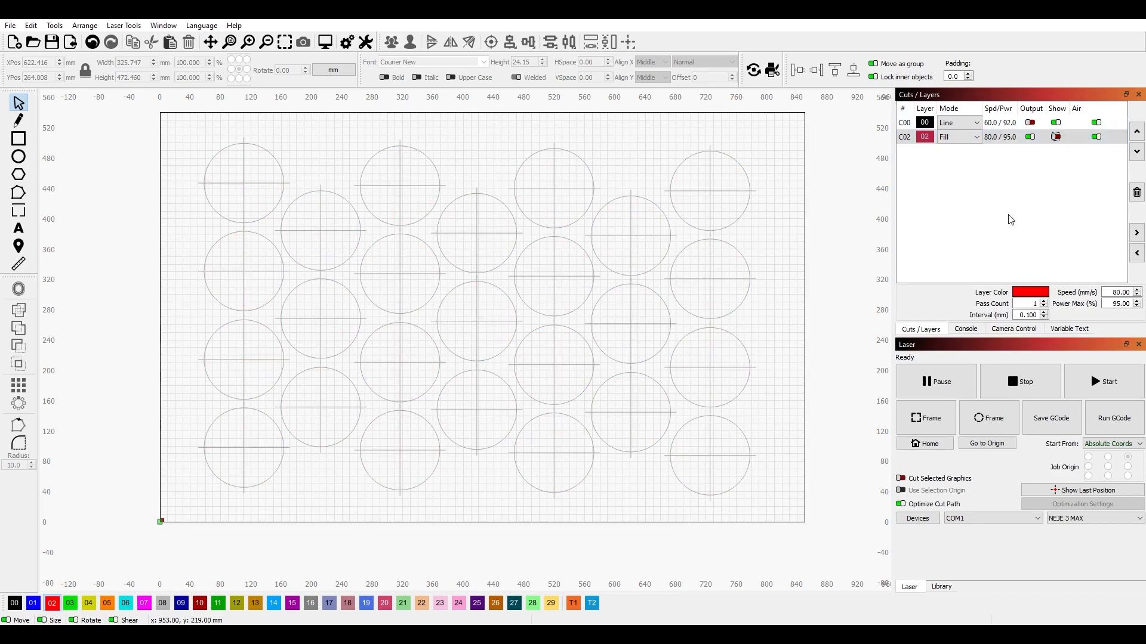
pyautogui.click(1056, 137)
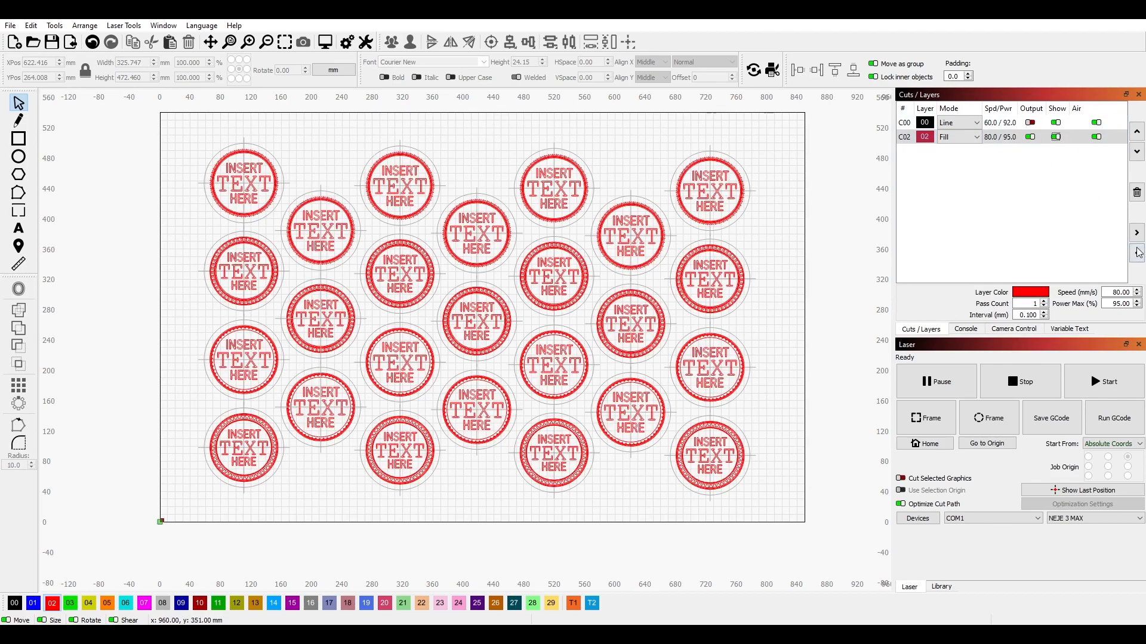
pyautogui.click(999, 137)
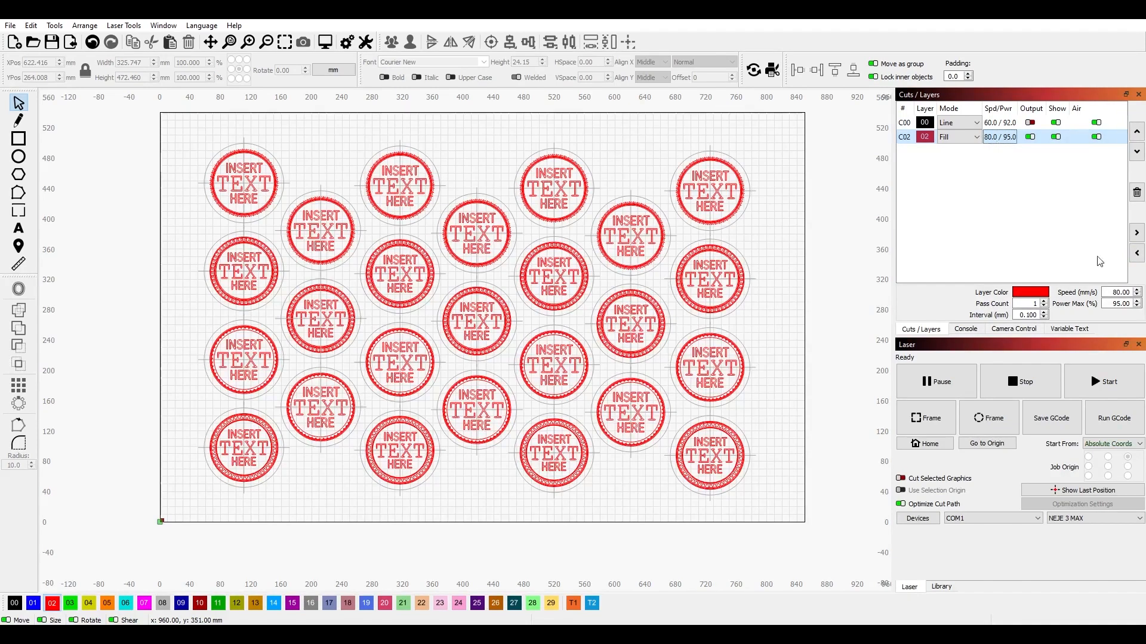
pyautogui.click(1116, 304)
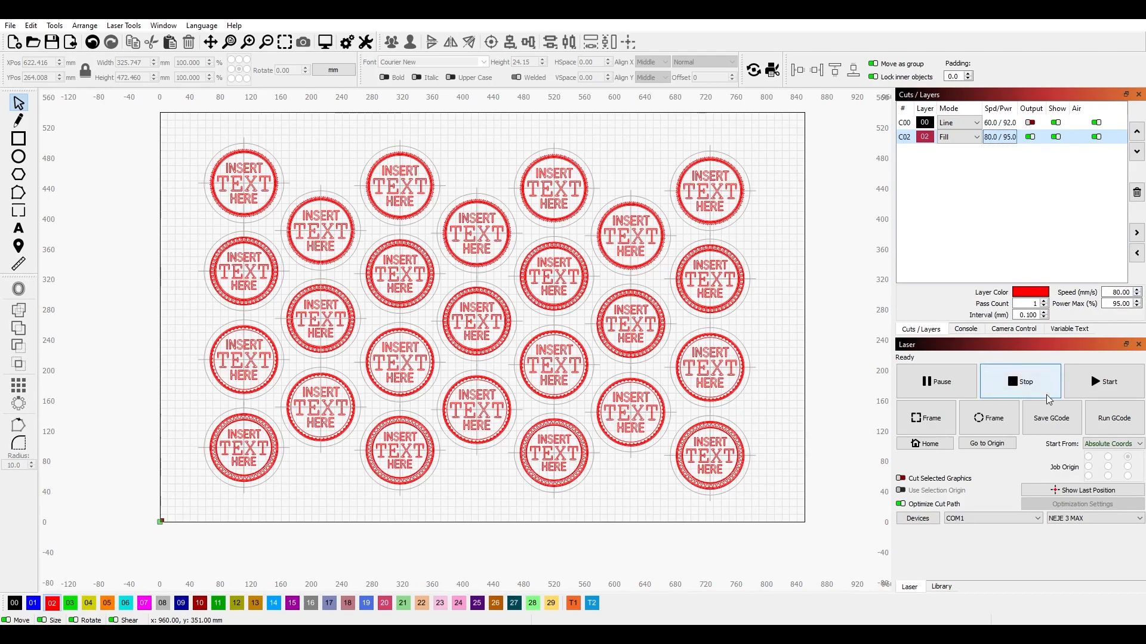
pyautogui.scroll(3, 414, 491)
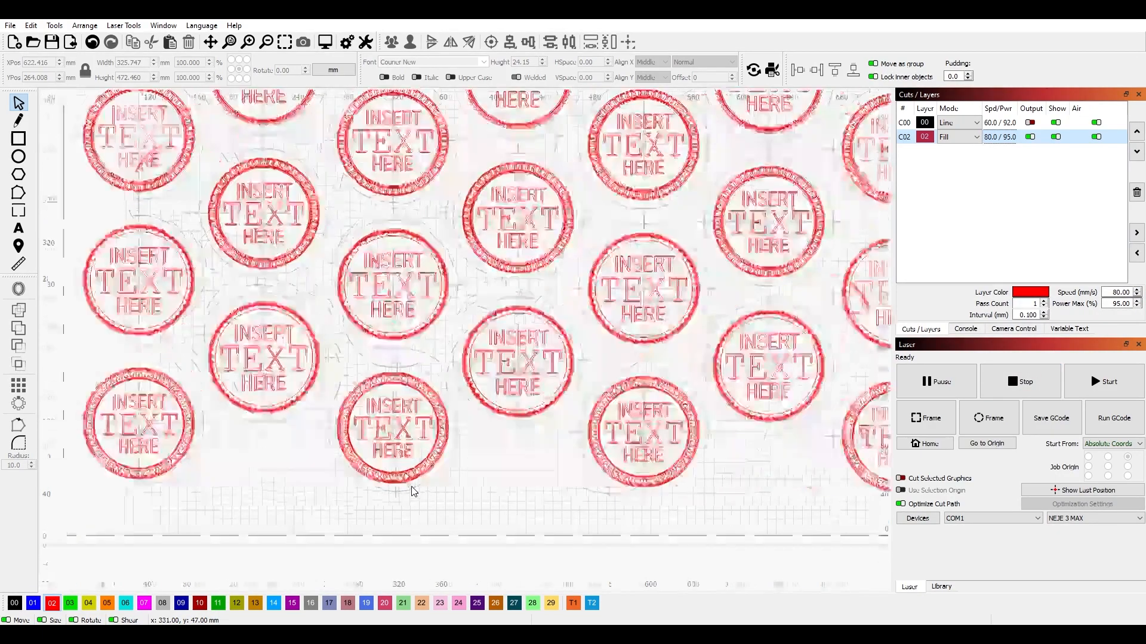
pyautogui.scroll(-1, 414, 486)
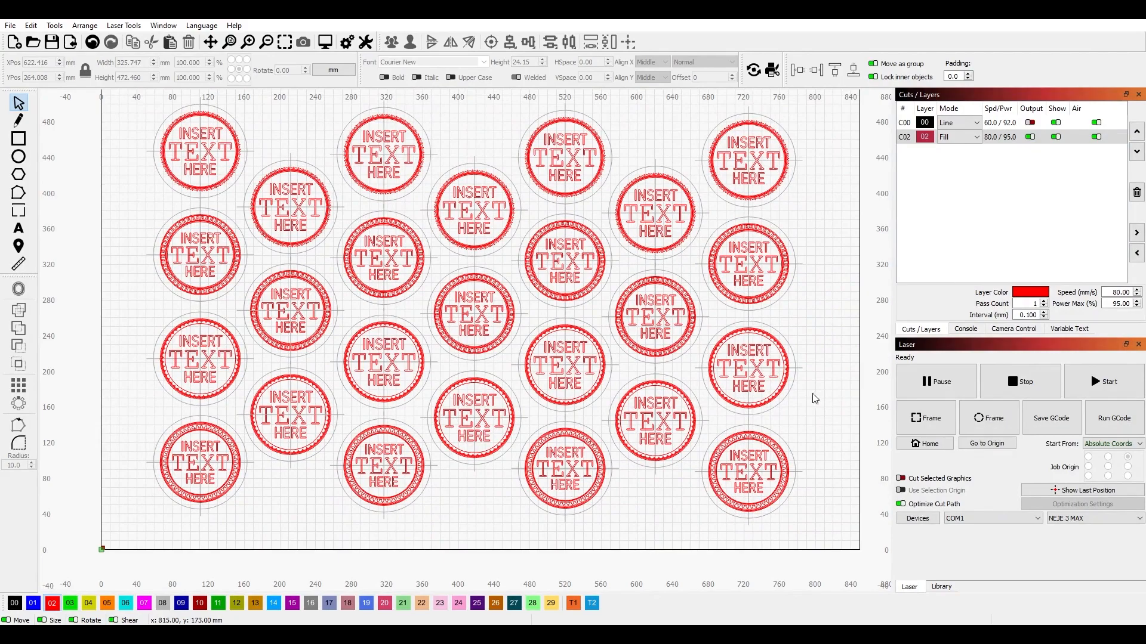
pyautogui.scroll(5, 257, 501)
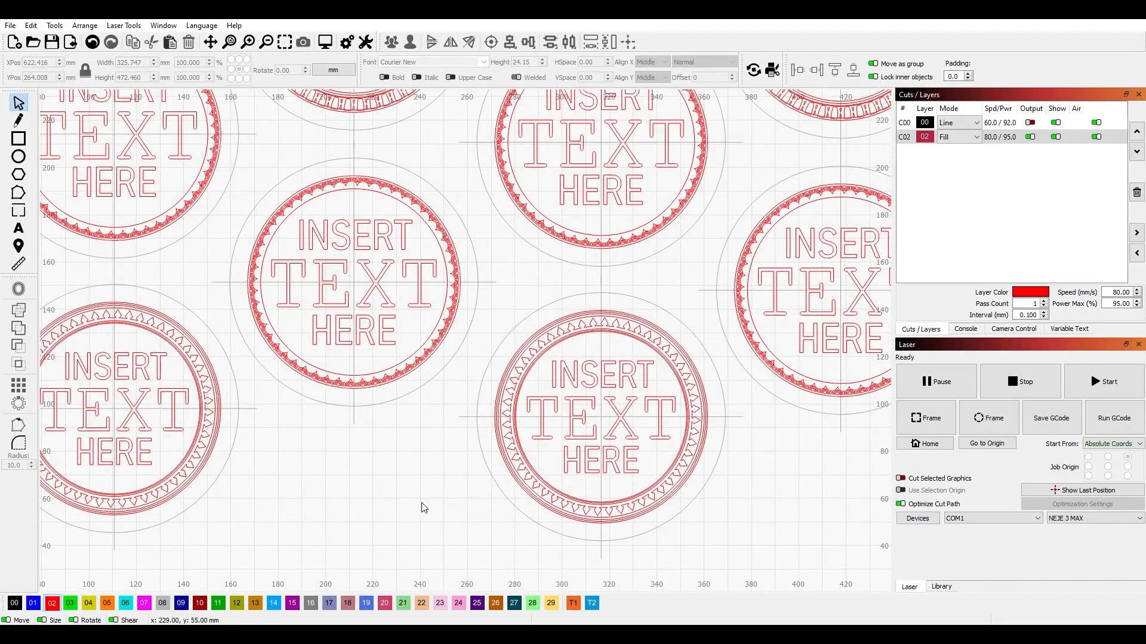
pyautogui.scroll(-4, 366, 467)
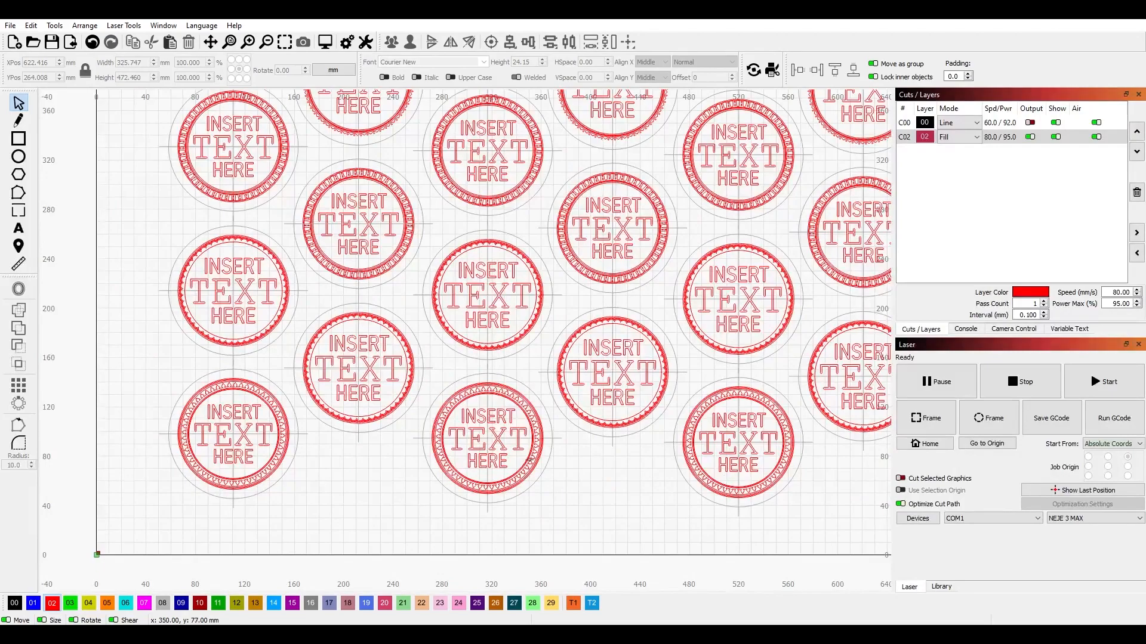
pyautogui.scroll(-2, 529, 459)
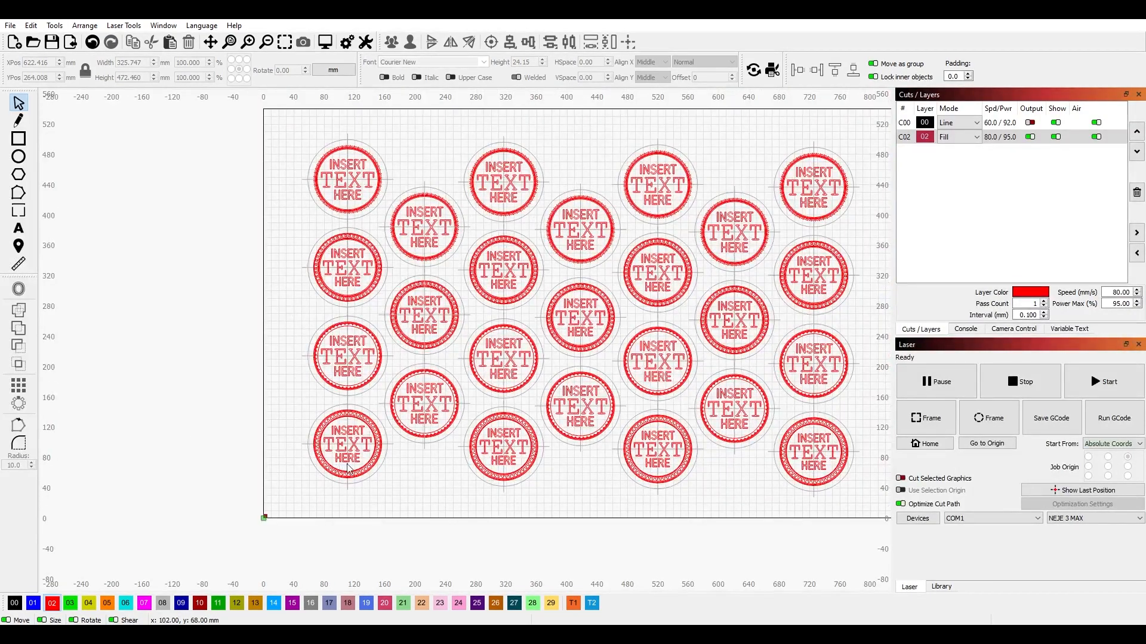
pyautogui.scroll(3, 349, 451)
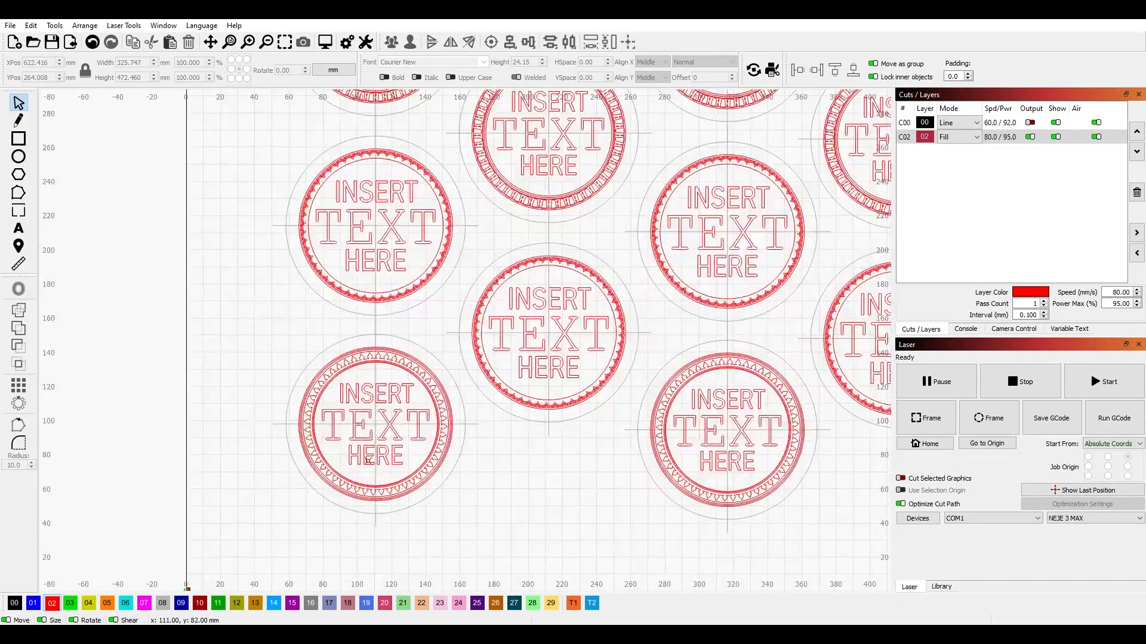
pyautogui.scroll(-2, 417, 437)
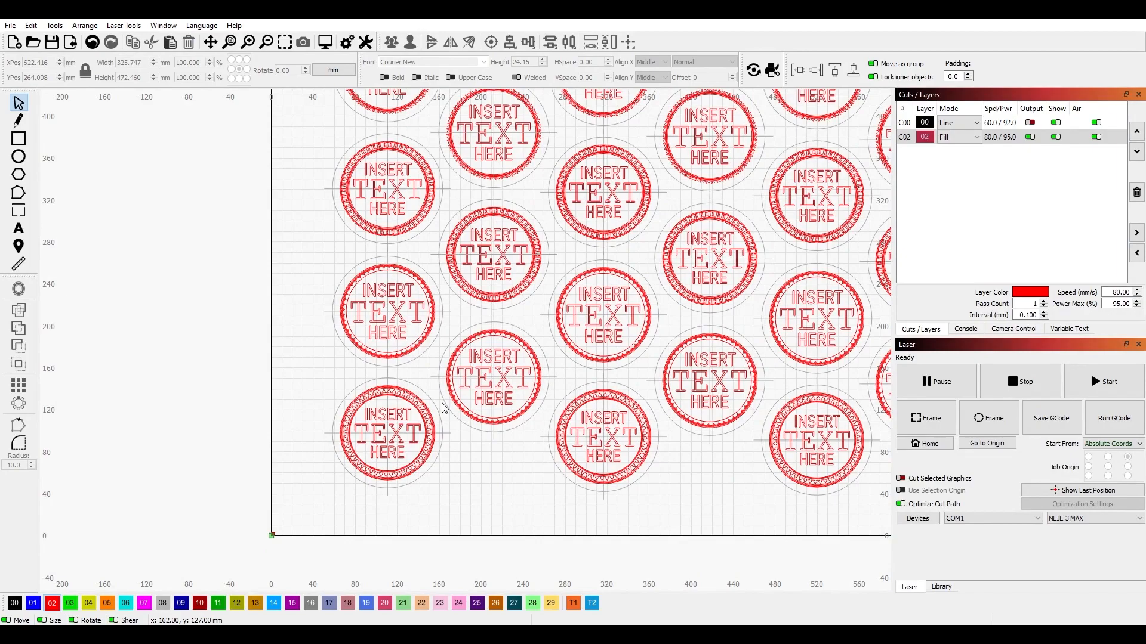
pyautogui.scroll(-3, 482, 372)
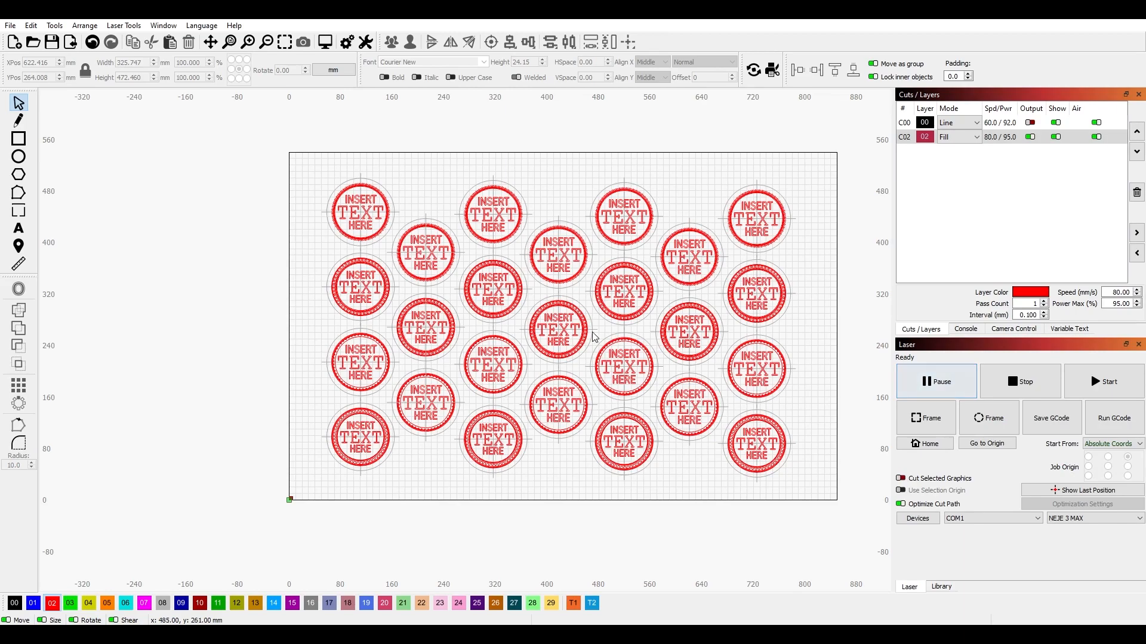
pyautogui.scroll(2, 593, 327)
pyautogui.click(985, 138)
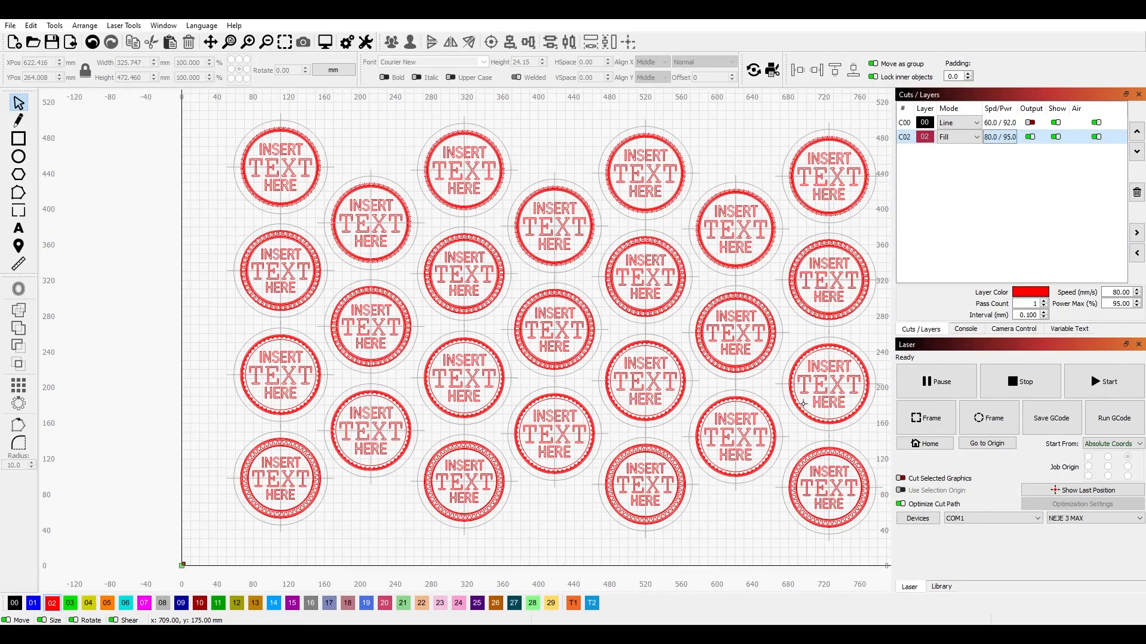
pyautogui.scroll(-1, 722, 380)
pyautogui.moveTo(718, 381); pyautogui.dragTo(652, 376)
pyautogui.scroll(1, 652, 376)
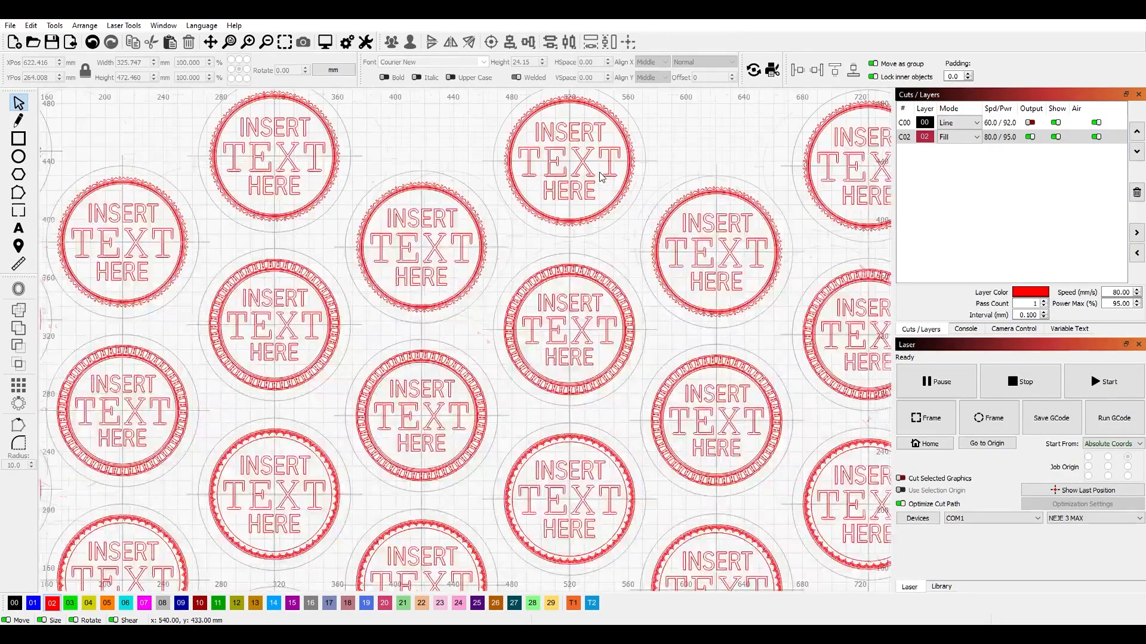
pyautogui.scroll(-2, 601, 176)
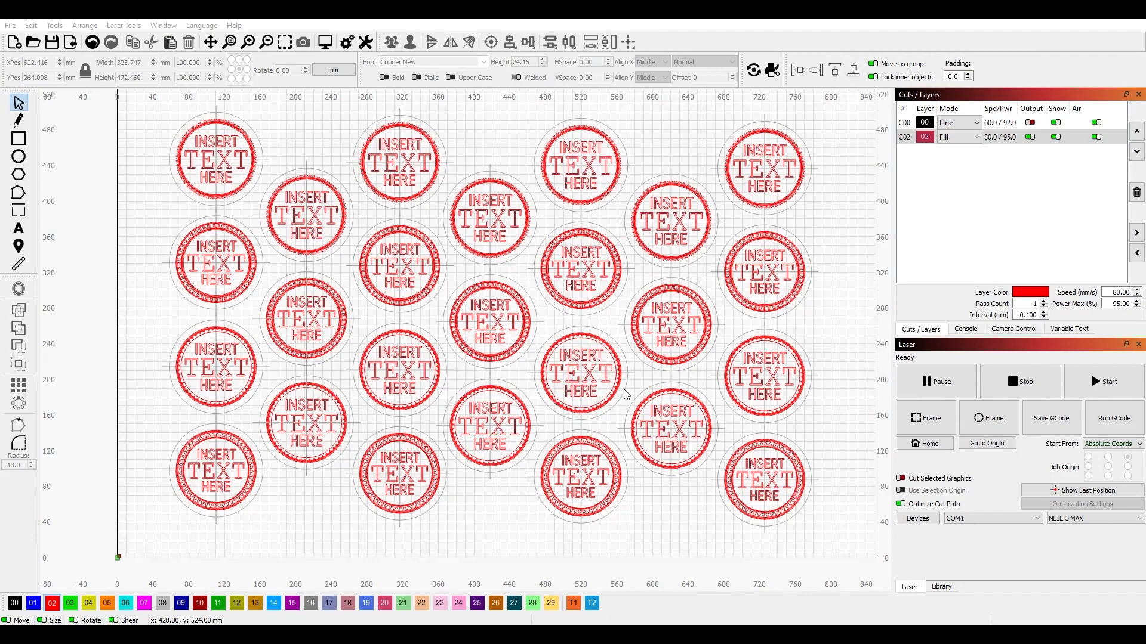
pyautogui.click(668, 494)
pyautogui.moveTo(863, 382); pyautogui.dragTo(823, 392)
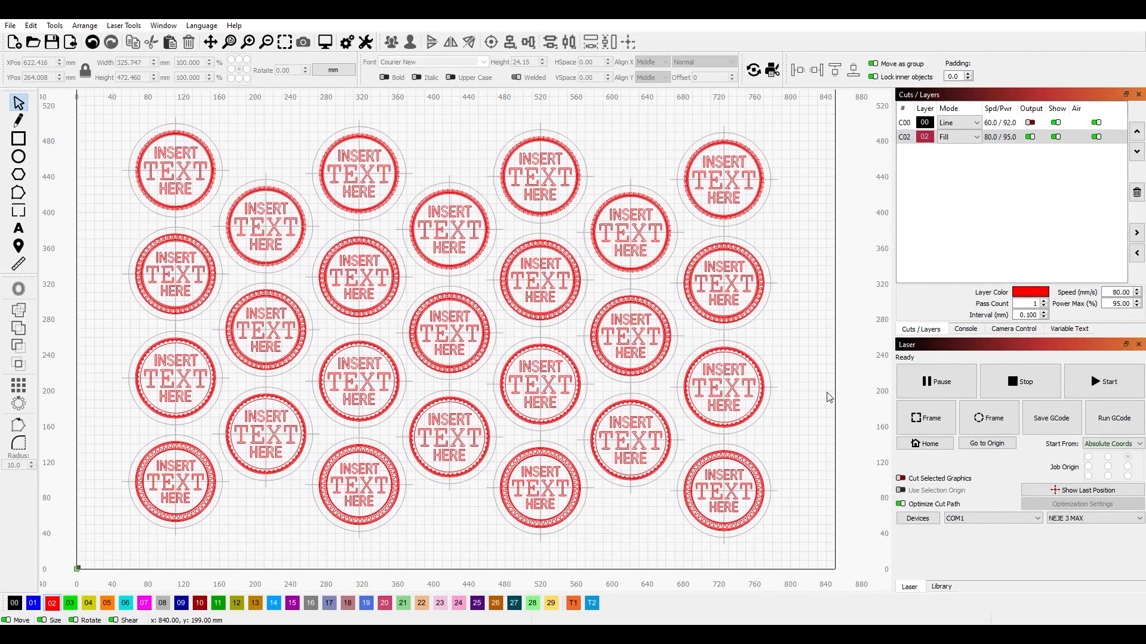